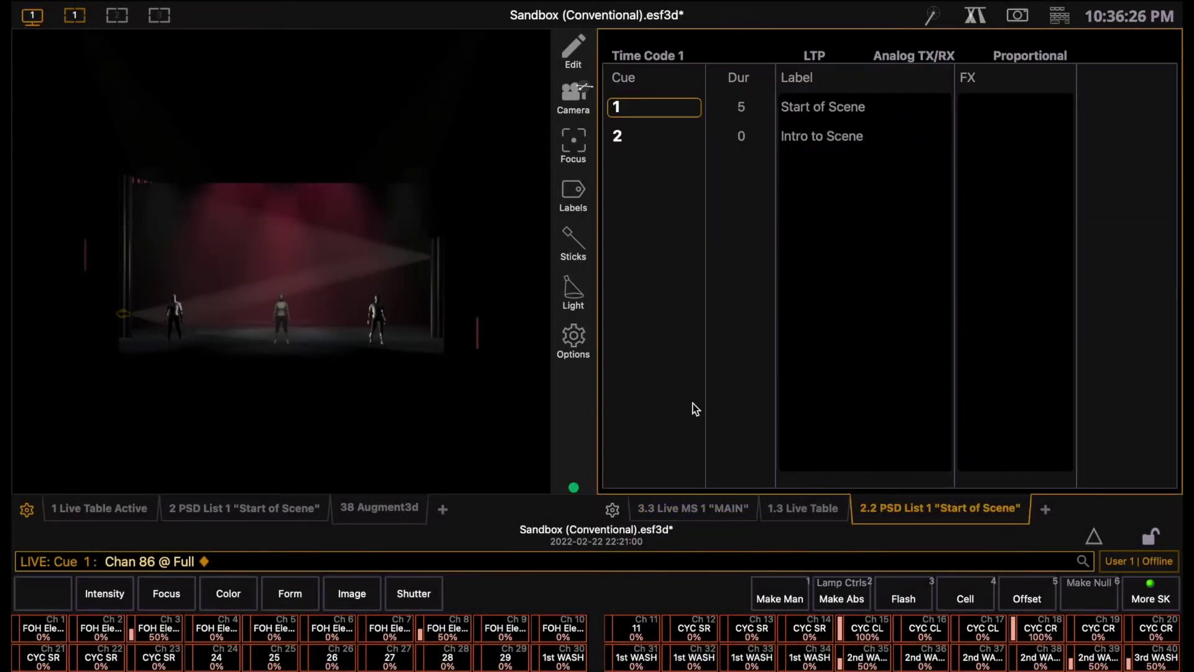
Record cue 3 labelled 'Dialogue Starts'
key("r")
key("q")
key("3")
key("Return")
type("lDialogue Starts")
key("Return")
Record the current look as cue 4
key("r")
key("q")
key("4")
key("Return")
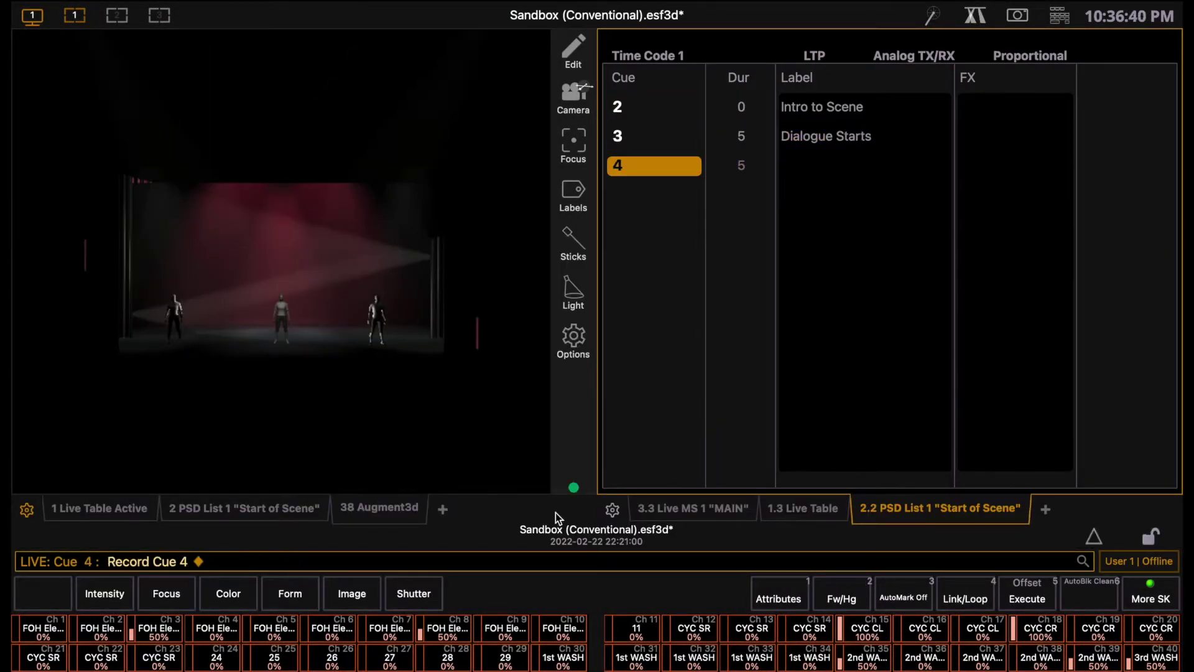
key("BackSpace")
On the MAIN magic sheet, bring channels 17, 78, 100, 12, 4 and 7 to full and select 54
left_click(718, 508)
left_click(869, 93)
left_click(1149, 165)
left_click(889, 210)
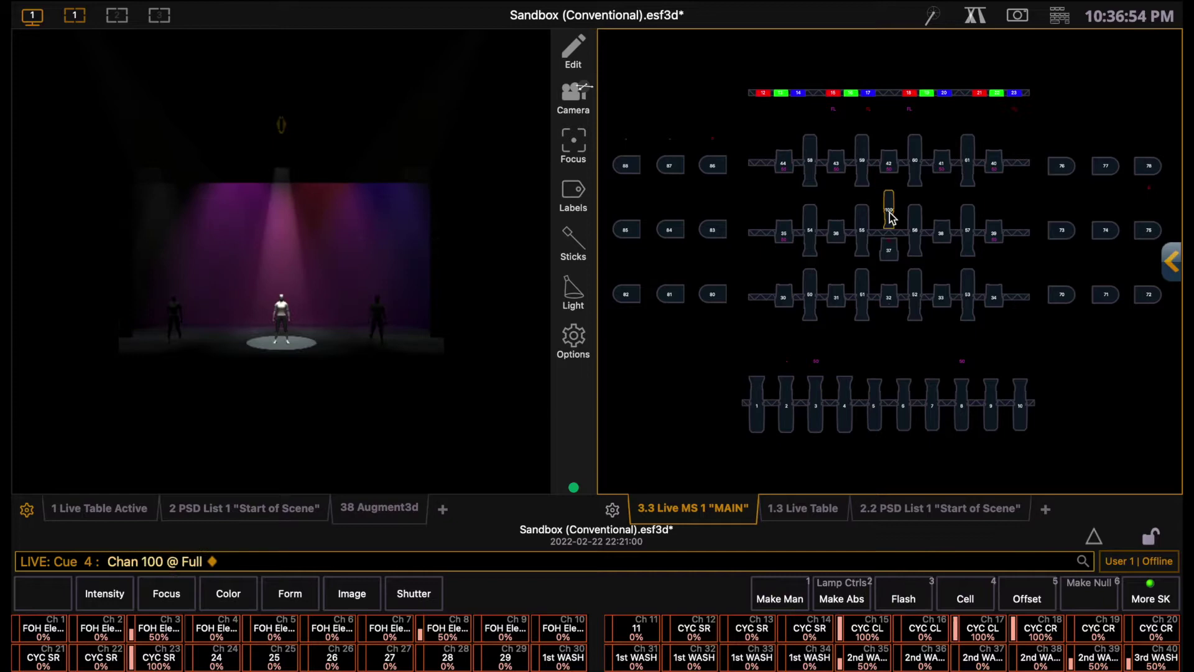
left_click(763, 92)
left_click(757, 406)
left_click(757, 406)
left_click(845, 405)
left_click(932, 405)
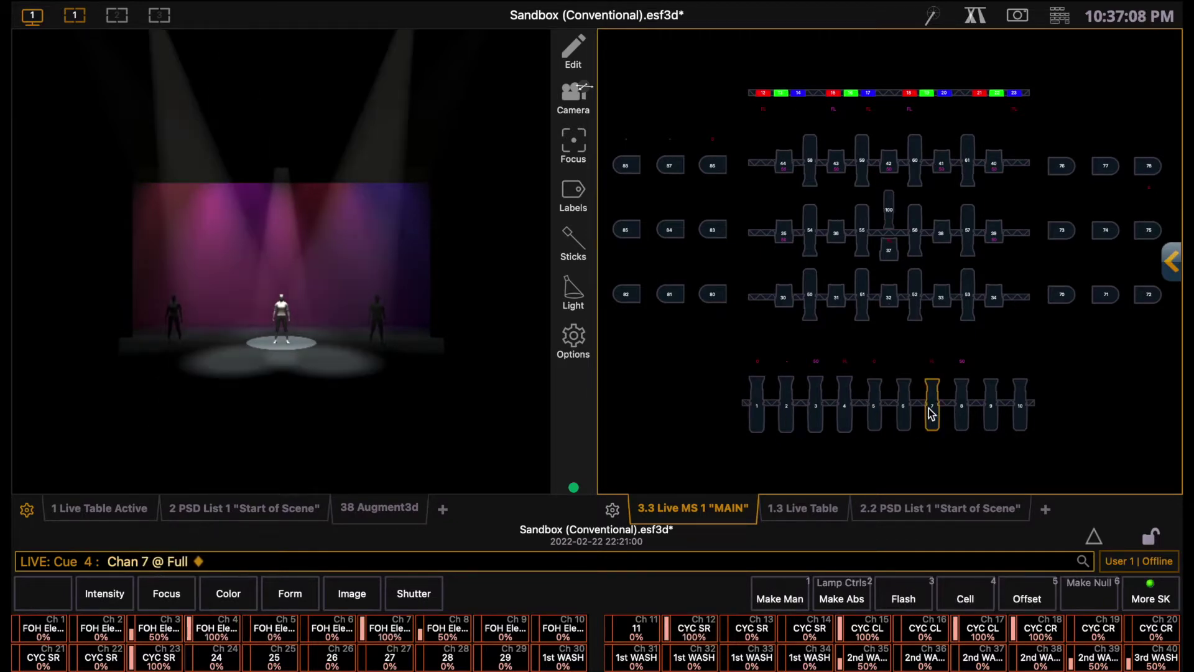
left_click(810, 230)
Re-record cue 4 with the new look, labelled 'Music Starts'
key("r")
key("q")
key("4")
key("Return")
type("l Music Starts")
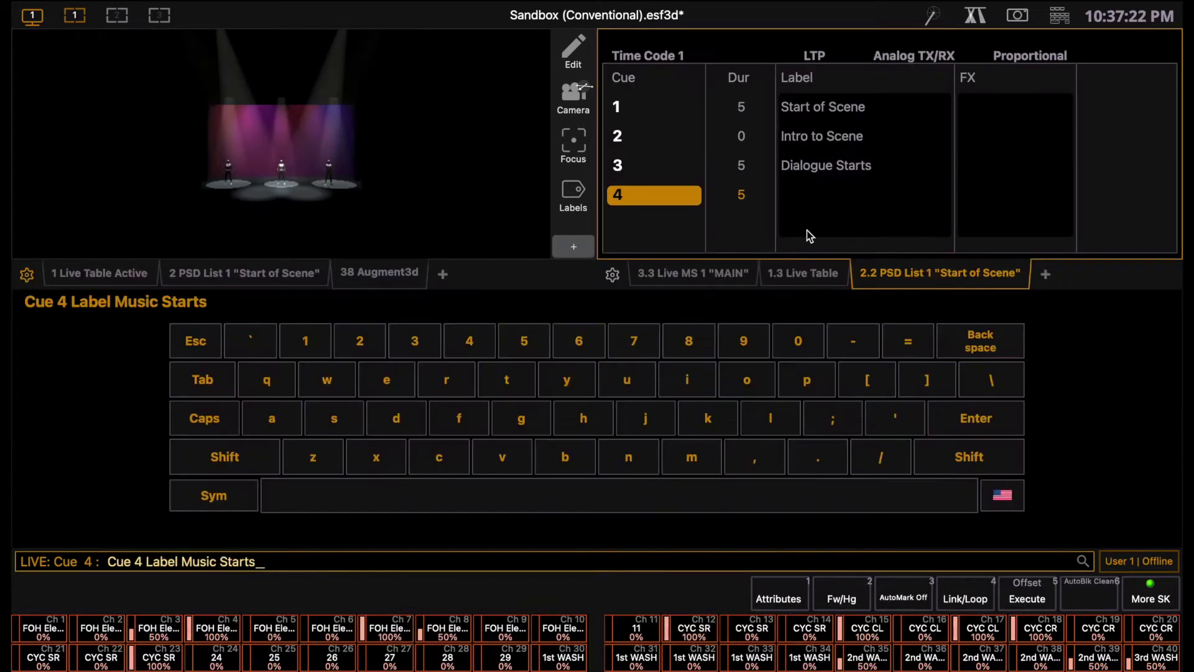
key("Return")
Jump back to cue 1, bring channels 37, 70, 88 and 5 up, and turn 73 out
key("ctrl+shift+g")
key("1")
key("Return")
left_click(889, 250)
left_click(1062, 229)
left_click(1062, 230)
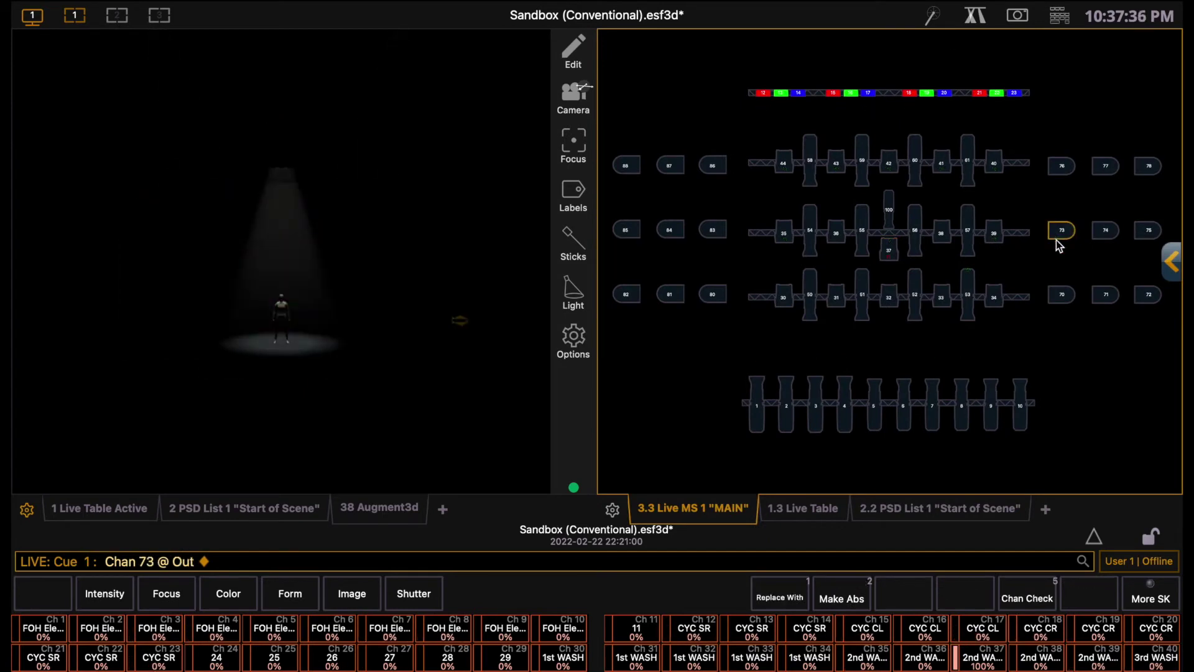
left_click(1062, 294)
left_click(1062, 294)
left_click(1107, 295)
left_click(1106, 294)
left_click(626, 166)
Try other magic-sheet lights, toggling channel 32 and the green cyc on and off
left_click(625, 166)
left_click(874, 405)
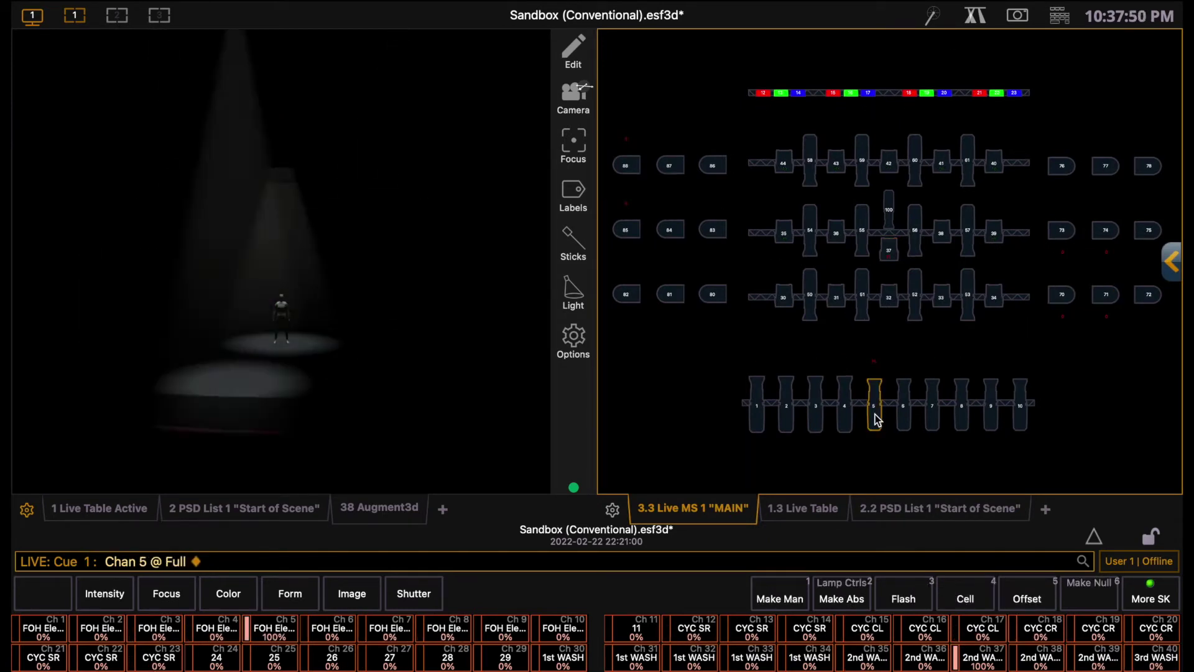
left_click(874, 406)
left_click(889, 297)
left_click(892, 311)
left_click(851, 92)
left_click(851, 92)
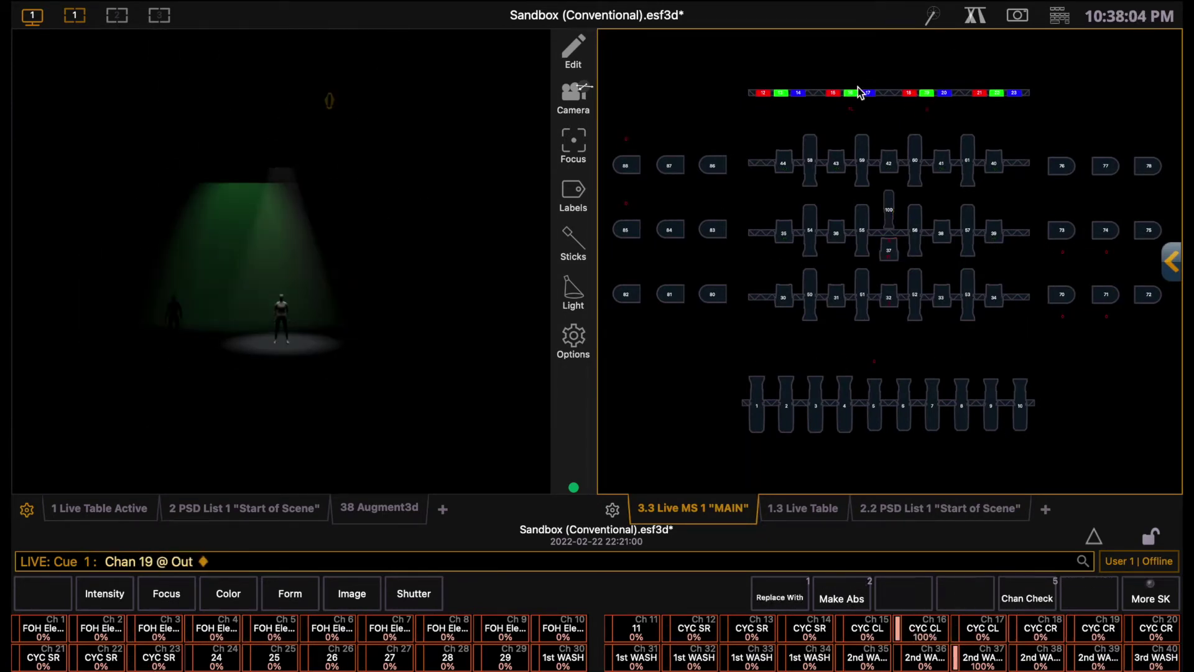
Select channels 58, 59 and 54 through 57 and set them to full
left_click(810, 159)
left_click(863, 160, "ctrl")
left_click(915, 159, "ctrl")
left_click(810, 297, "ctrl")
left_click(810, 230)
left_click(862, 230, "ctrl")
Record the look as cue 5 with a 2-second fade time
left_click(968, 230, "ctrl")
key("f")
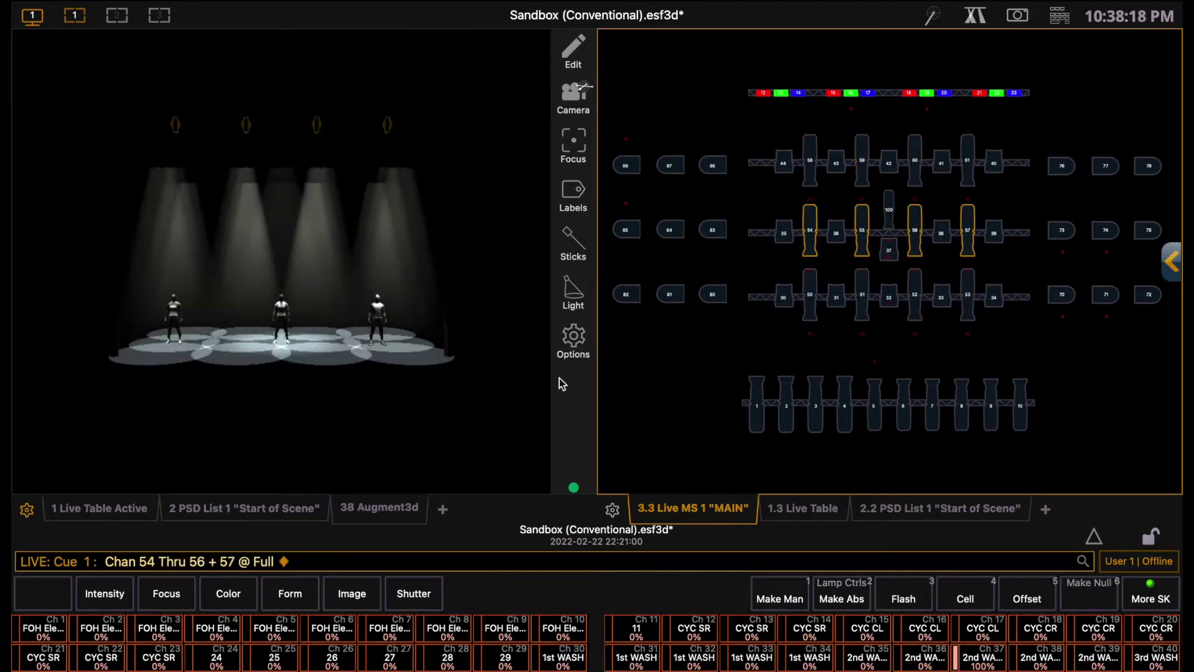
key("r")
key("q")
key("5")
key("Return")
type("t2")
key("Return")
Label cue 5 'Music Hit', correcting the lowercase 'hit'
type("lMusic hit")
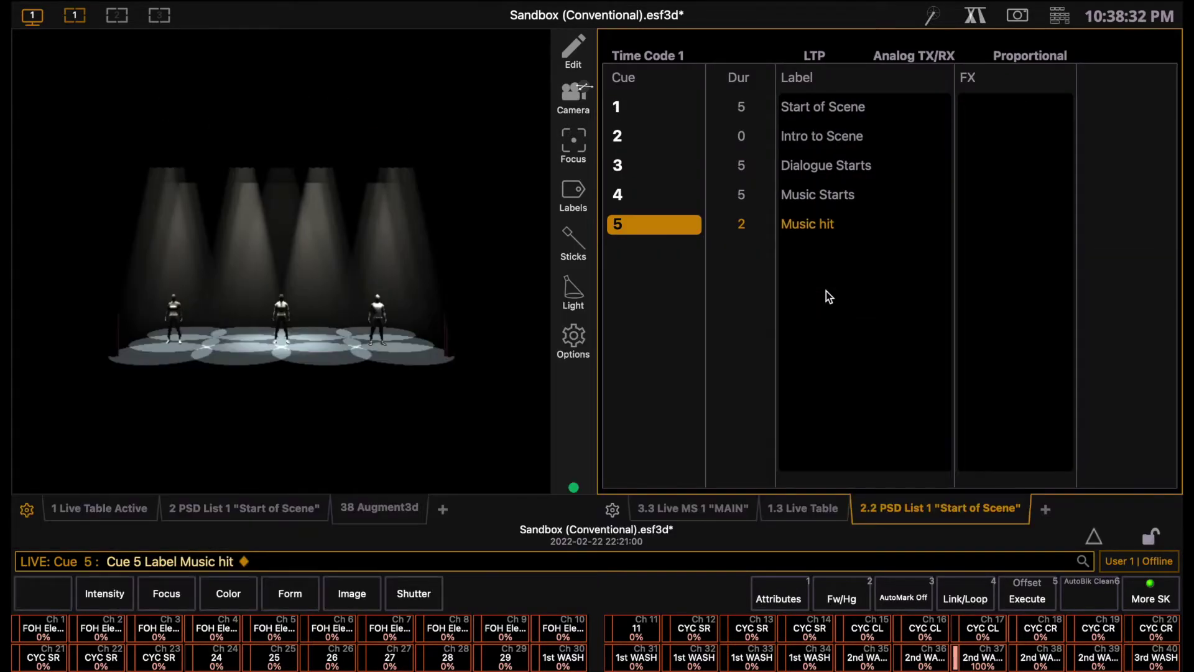
key("BackSpace")
key("BackSpace")
key("BackSpace")
type("Hit")
key("Return")
left_click(693, 273)
key("1")
key("0")
key("0")
key("f")
left_click(979, 96)
key("f")
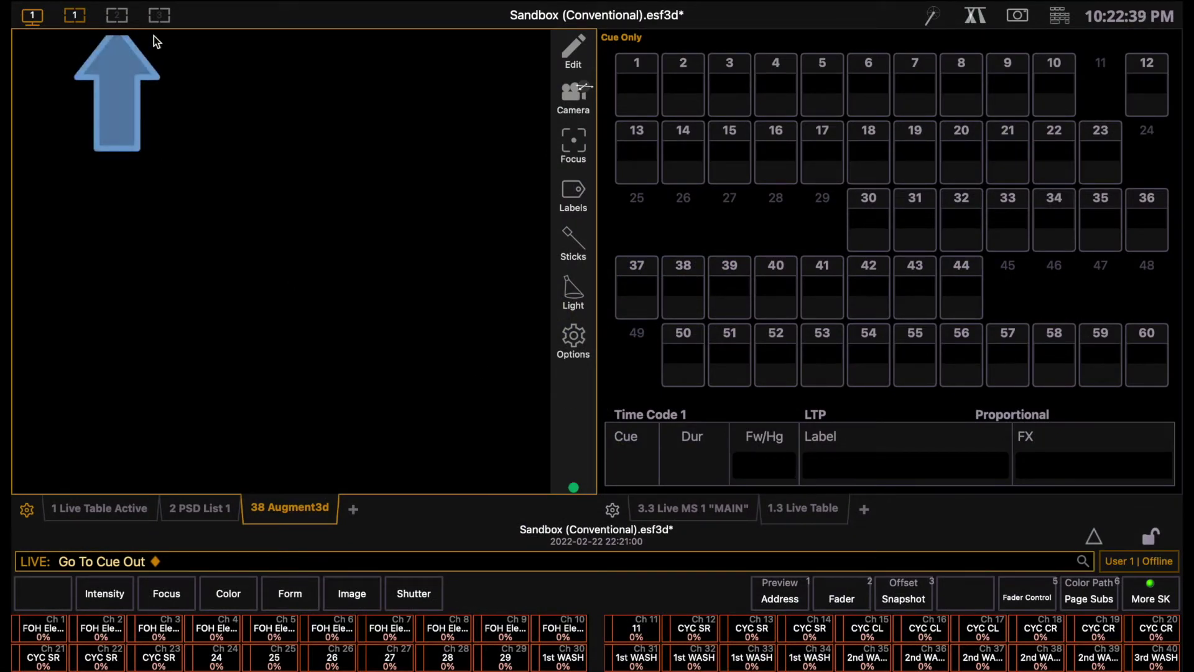
Switch to the empty second workspace and open its Displays/Controls picker
left_click(117, 16)
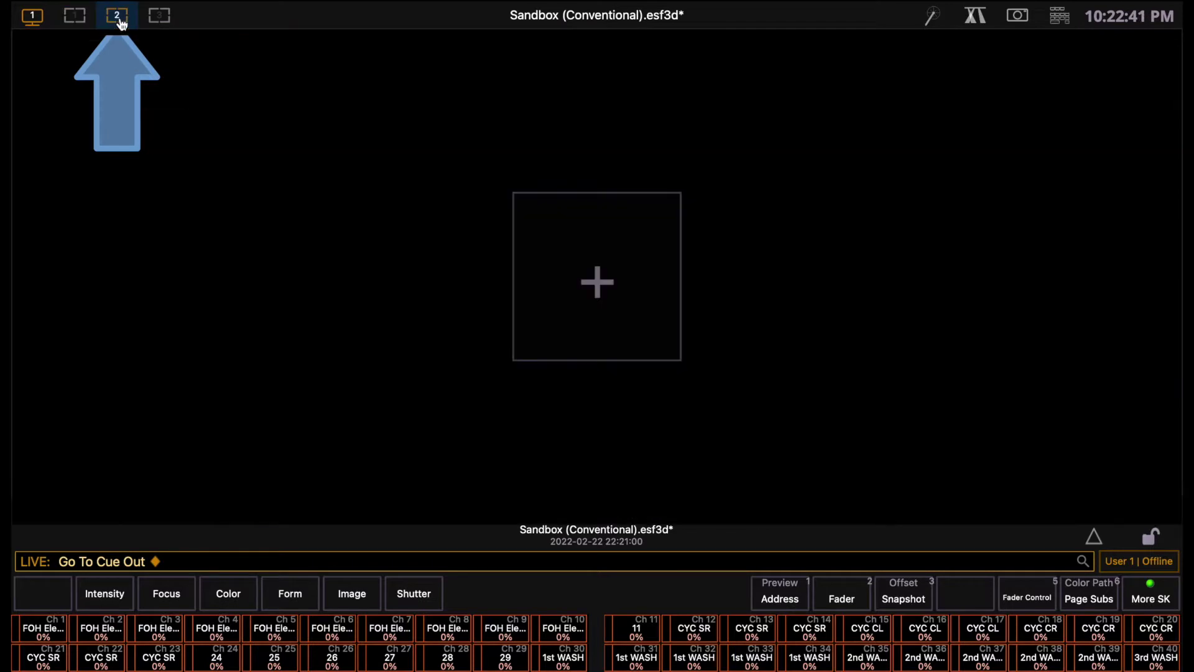
mouse_move(157, 23)
left_click(82, 19)
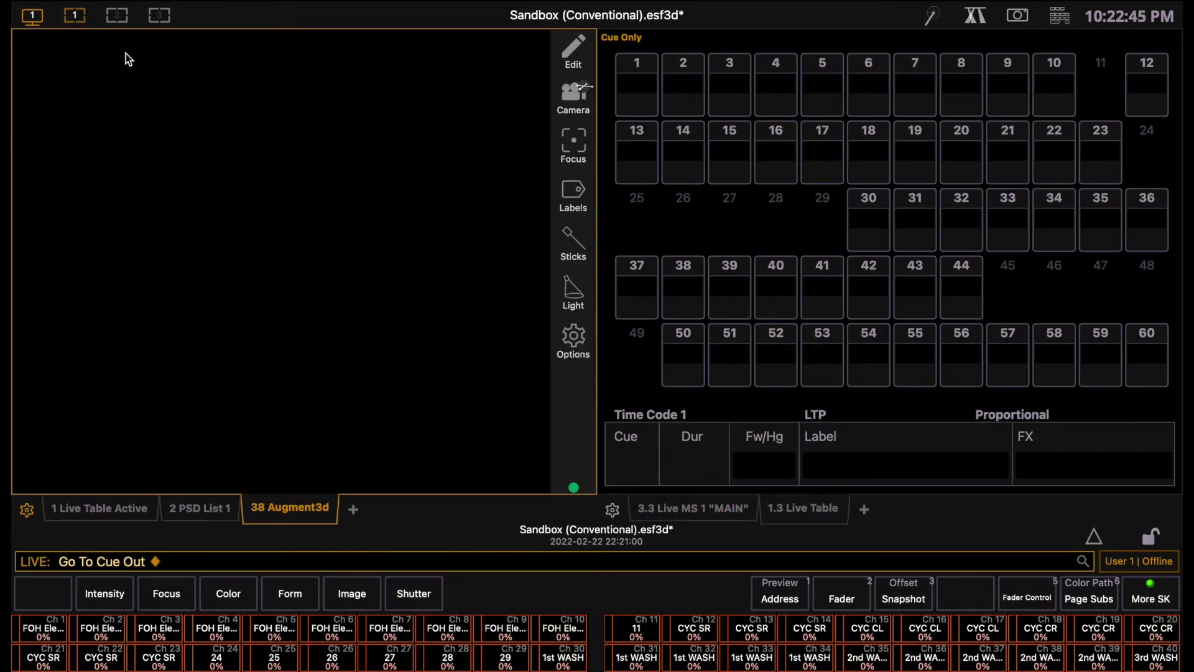
left_click(116, 19)
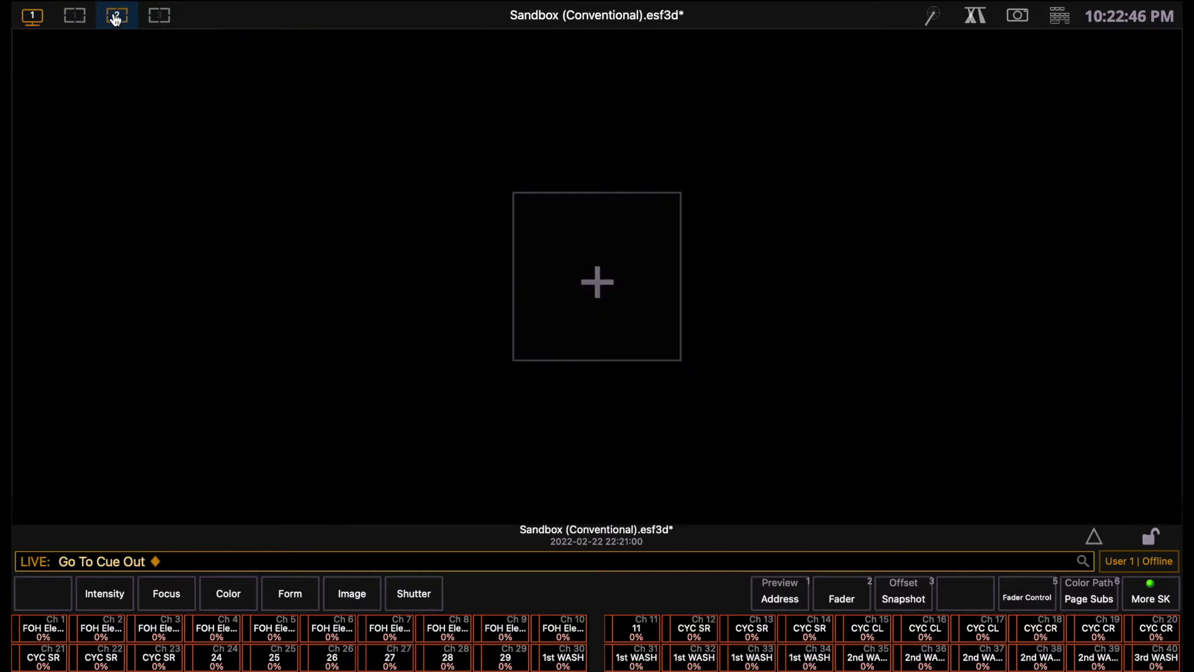
left_click(597, 283)
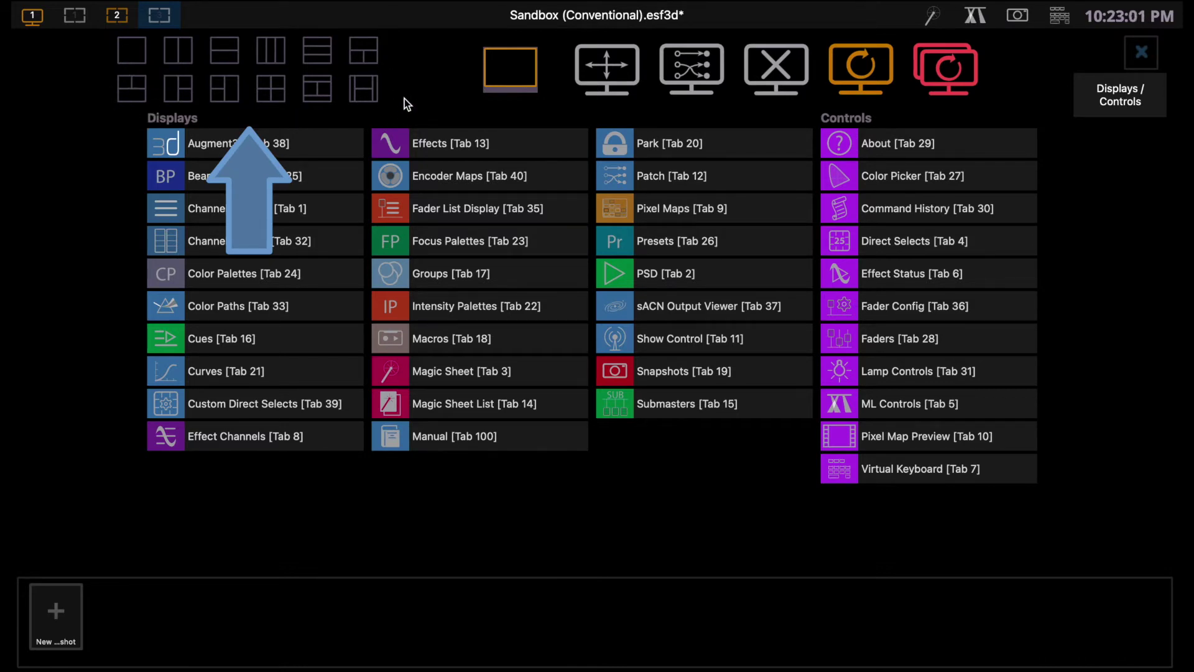
Use the 2 Columns layout with Magic Sheet 1: MAIN left and Color Picker right
left_click(176, 46)
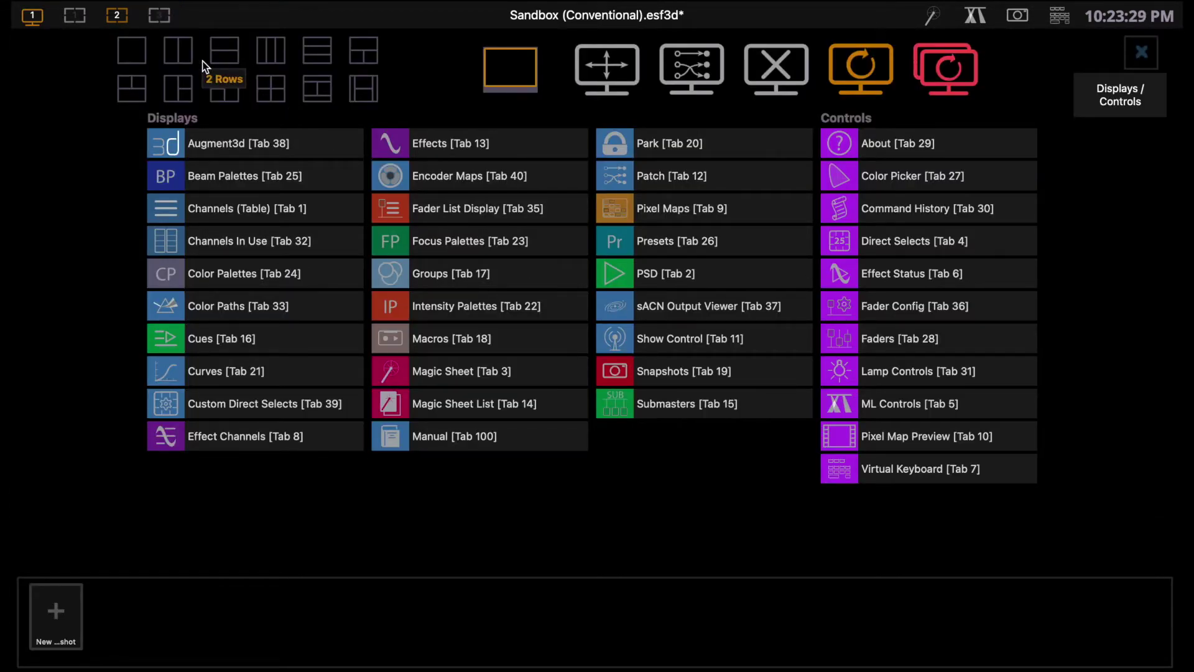
left_click(179, 54)
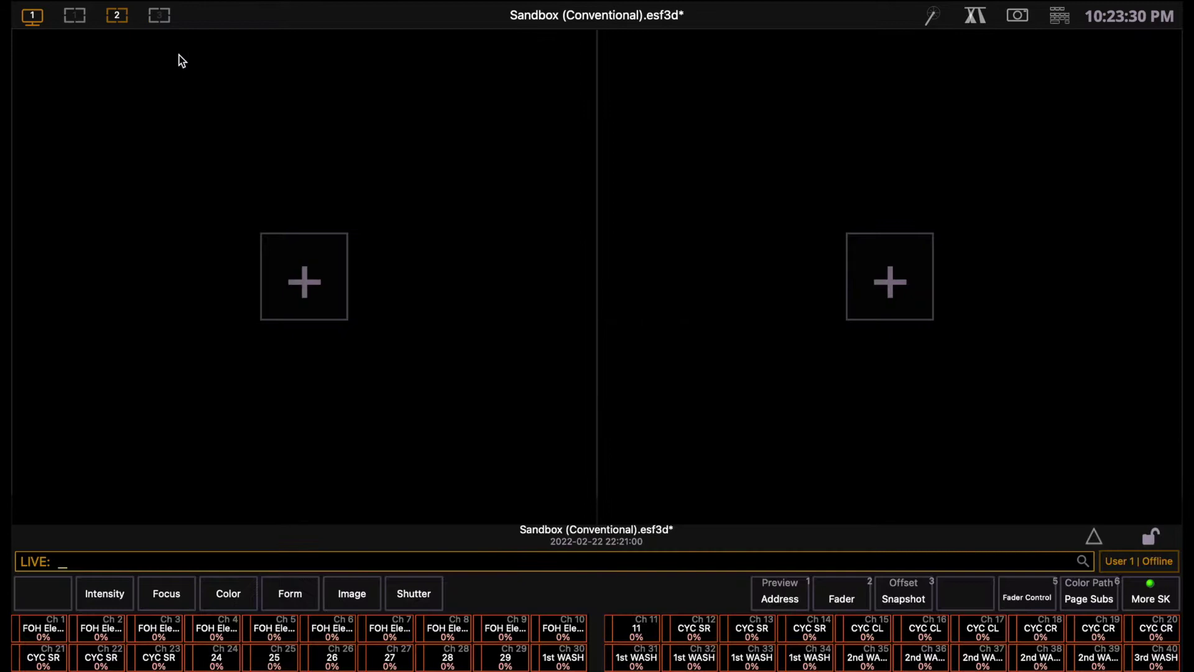
left_click(318, 264)
left_click(440, 371)
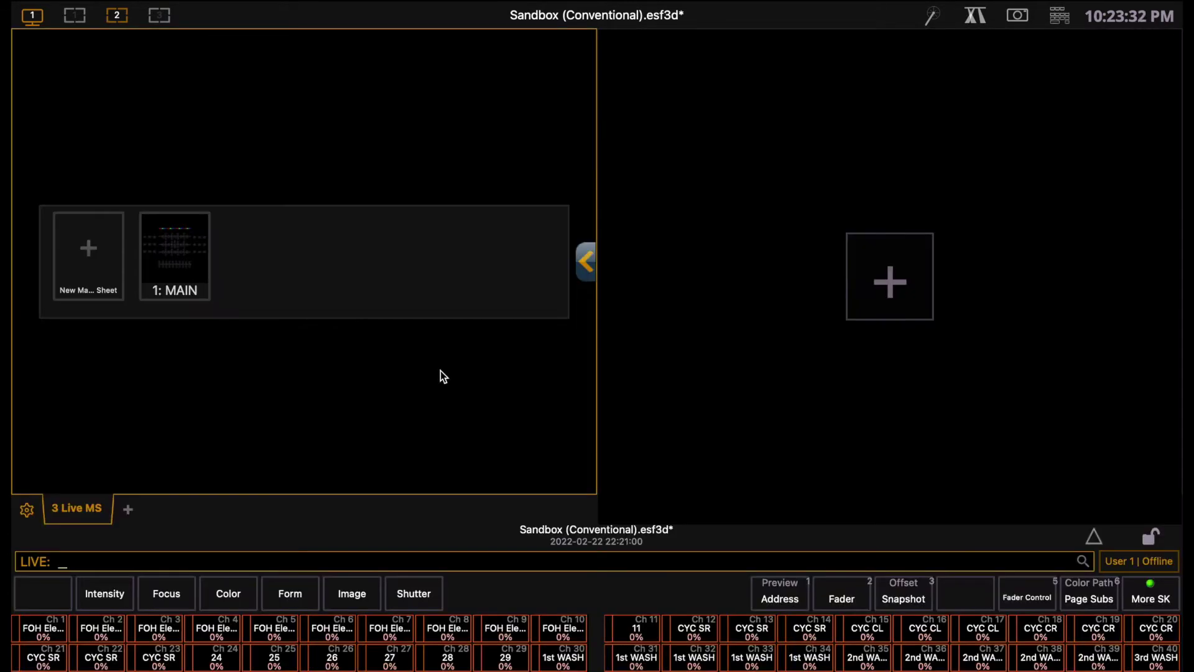
left_click(168, 255)
left_click(872, 270)
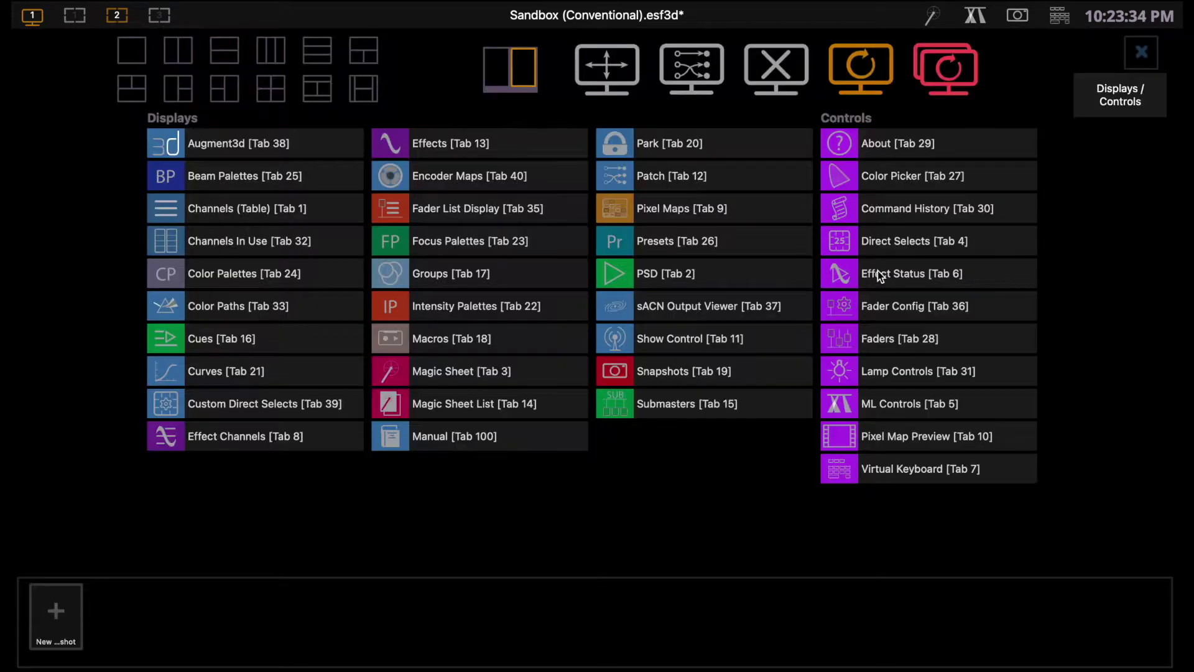
left_click(920, 167)
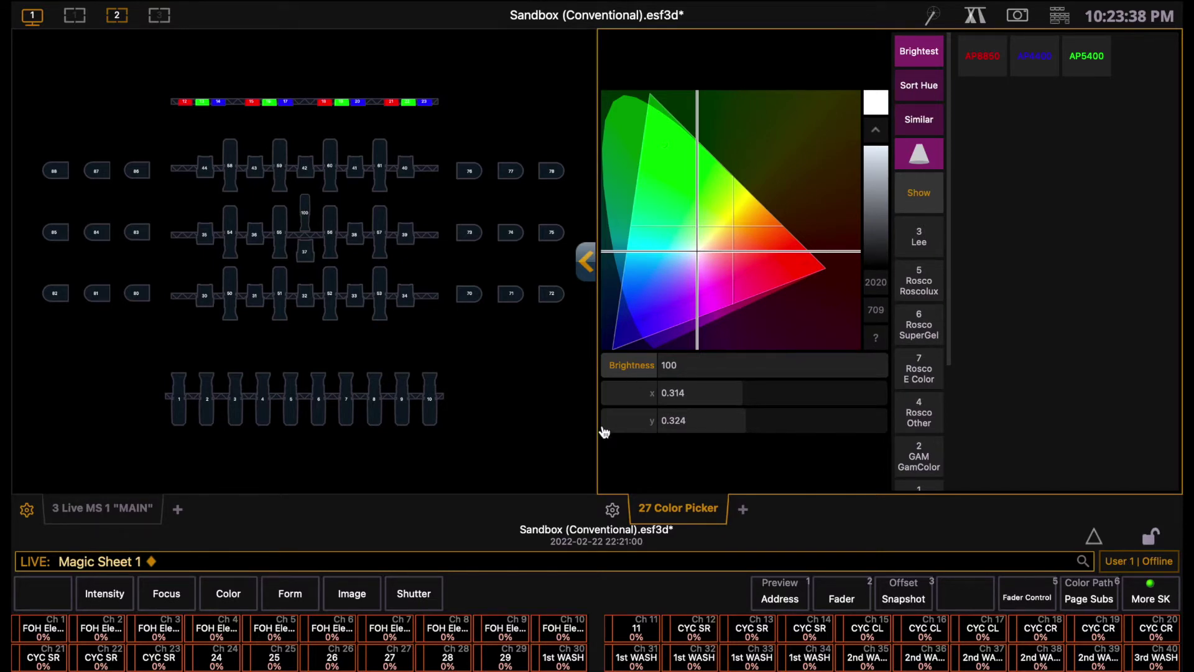
Flip between the two workspaces and open then close the display list without changes
left_click(75, 15)
left_click(125, 17)
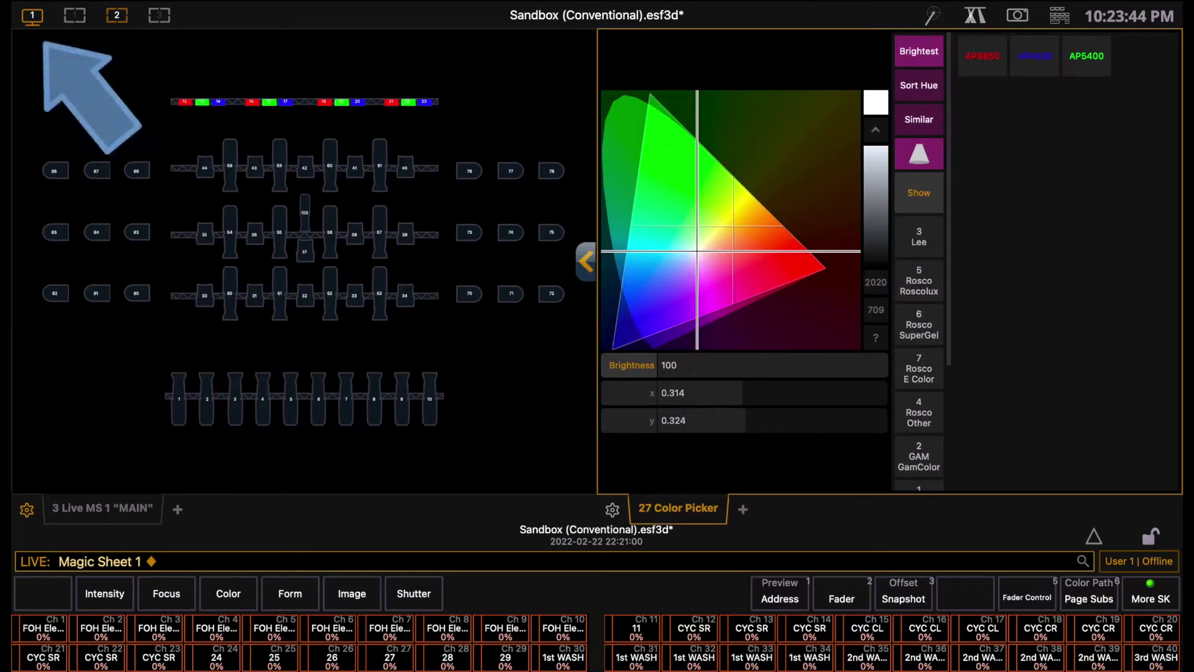
left_click(34, 18)
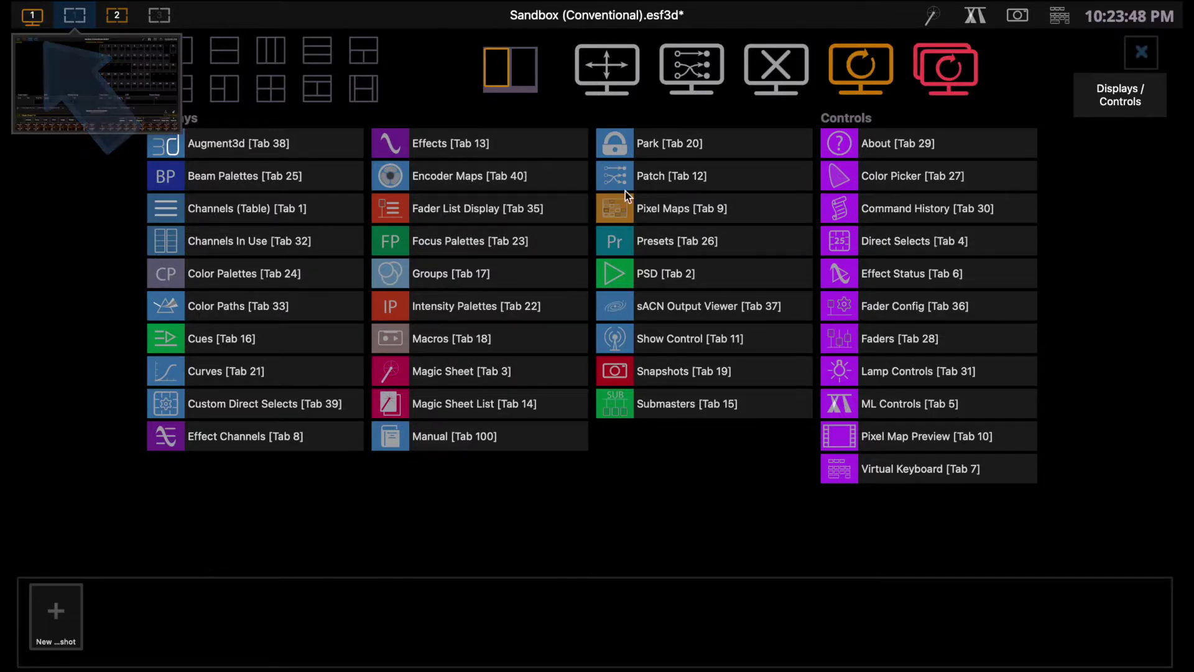
left_click(1145, 52)
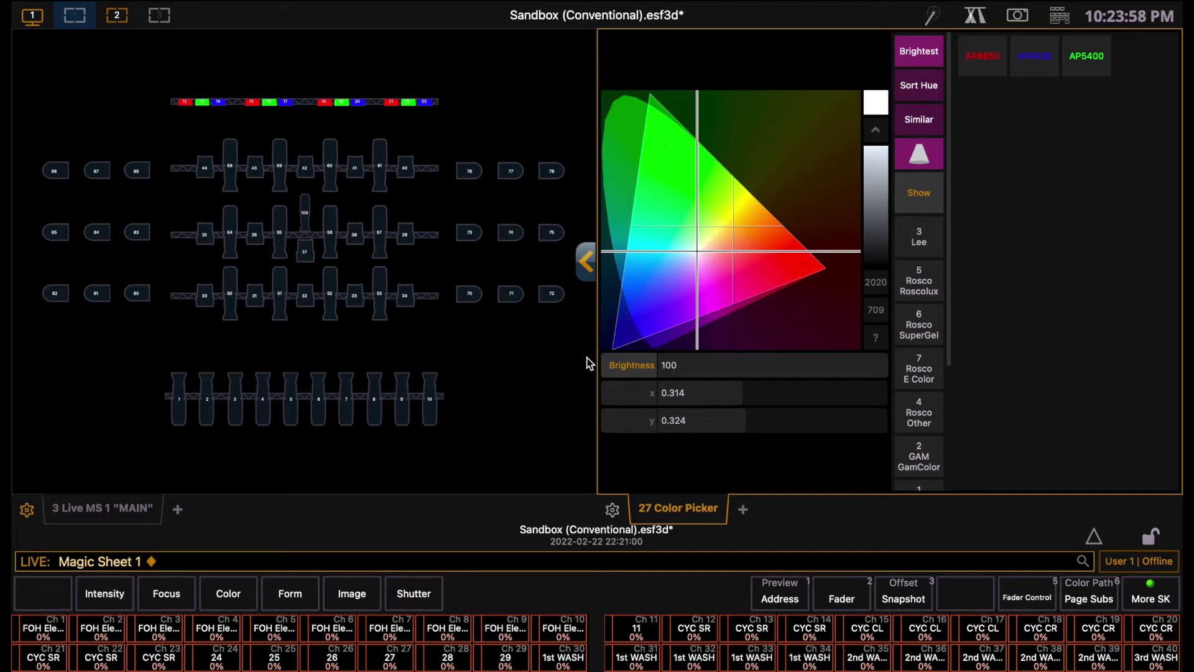
On workspace 1's live table, select channels 16 and 18 through 19, then open the display list
left_click(75, 17)
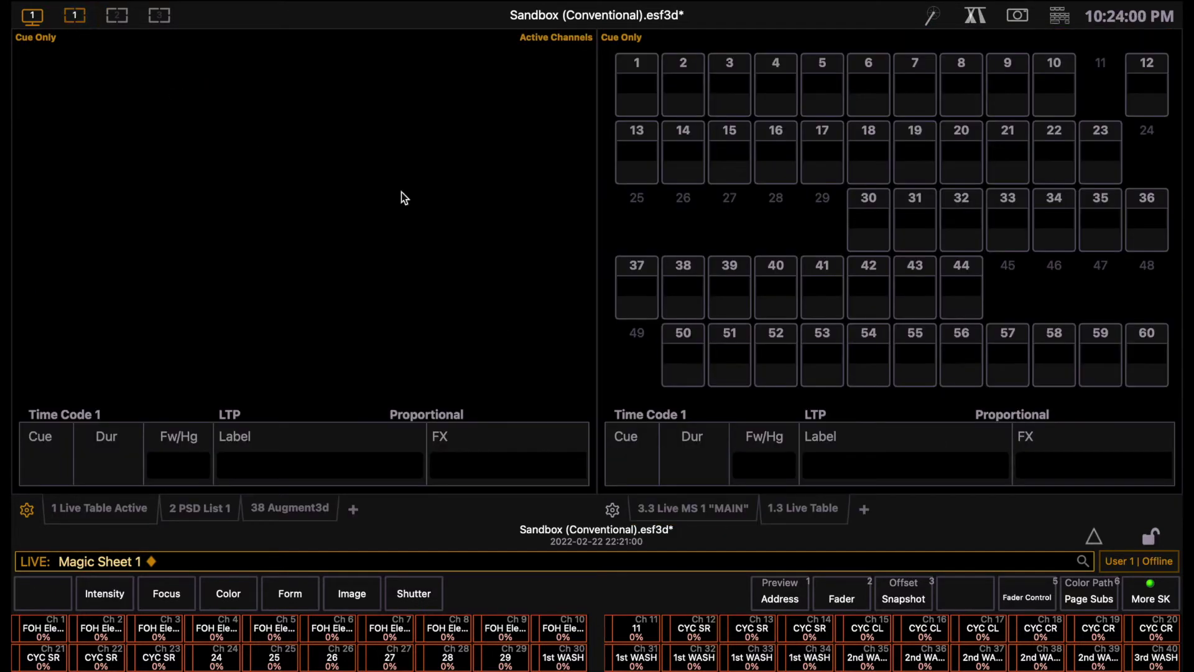
left_click(809, 245)
left_click(786, 128)
left_click(791, 129)
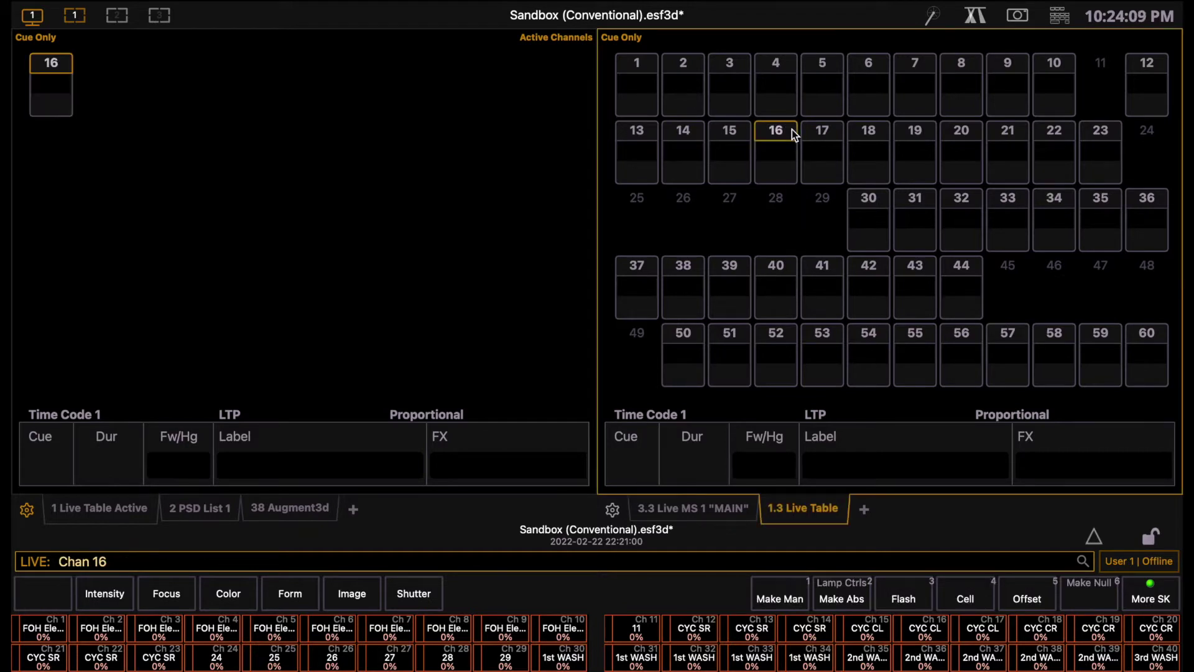
left_click(865, 132, "ctrl")
left_click(916, 136, "shift")
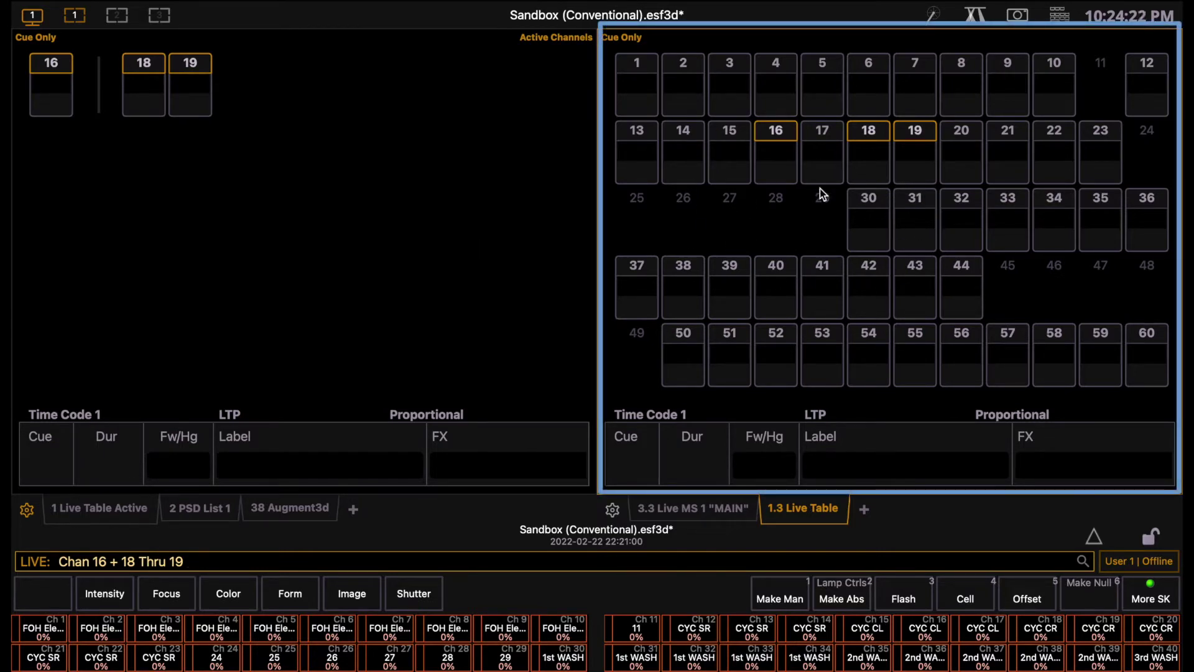
left_click(864, 508)
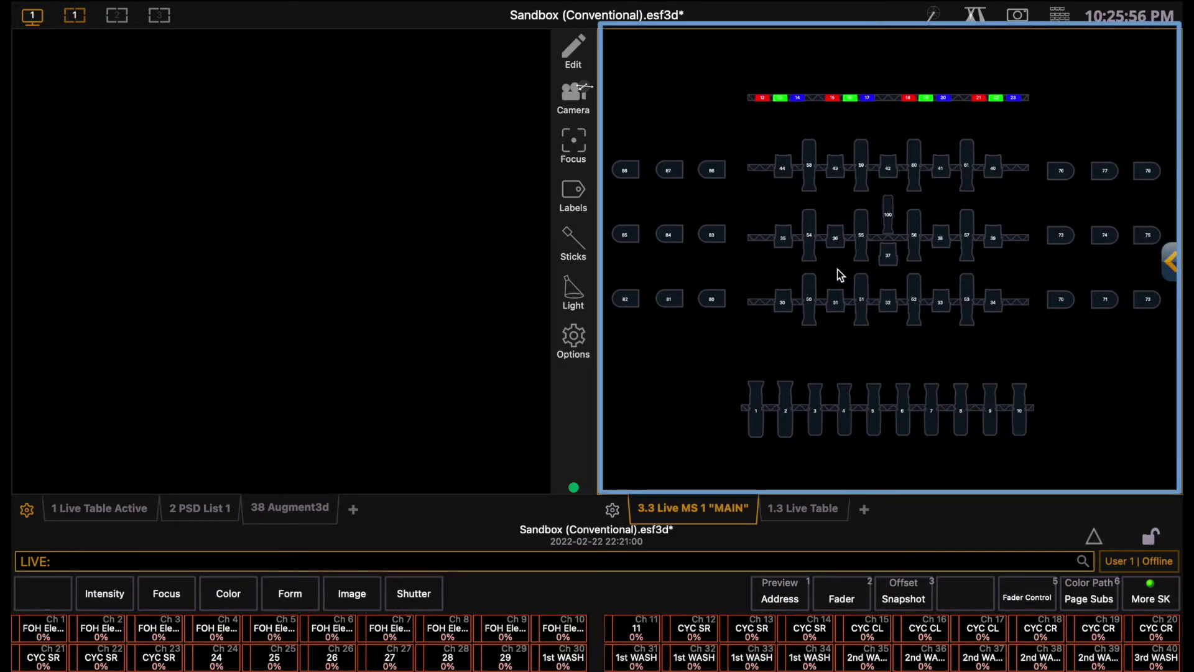
Select channels 50, 52–53 and 1–10 on the MAIN magic sheet, then open it for editing
left_click(811, 299)
left_click(912, 305)
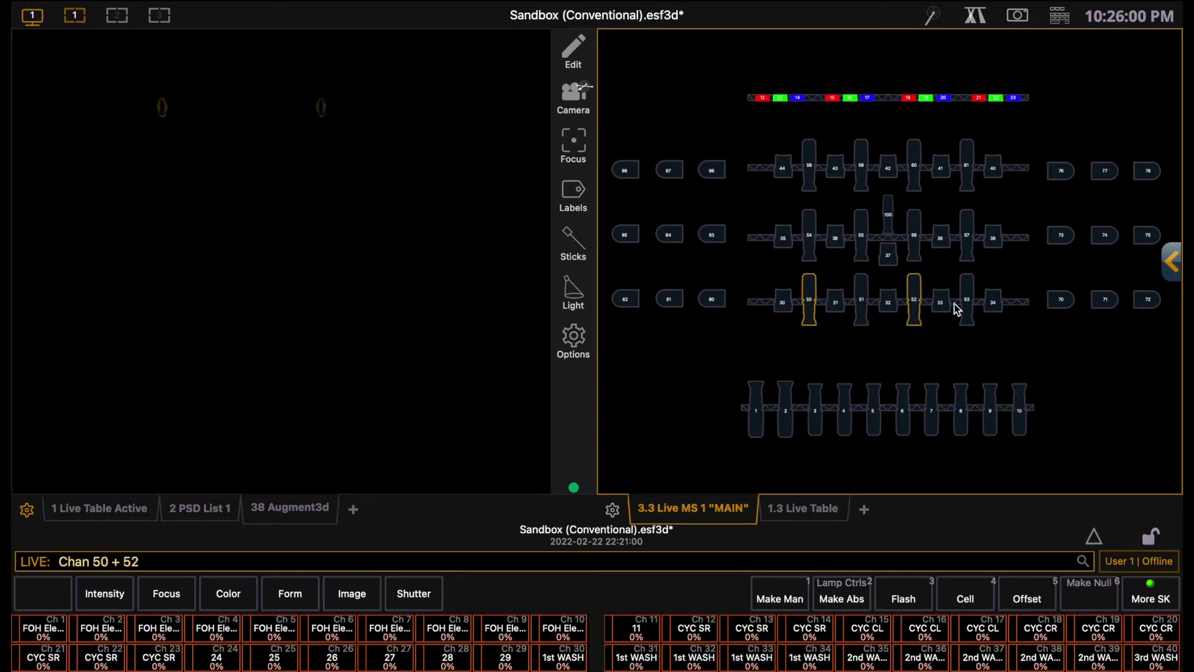
left_click(958, 305)
left_click_drag(1062, 424, 710, 387)
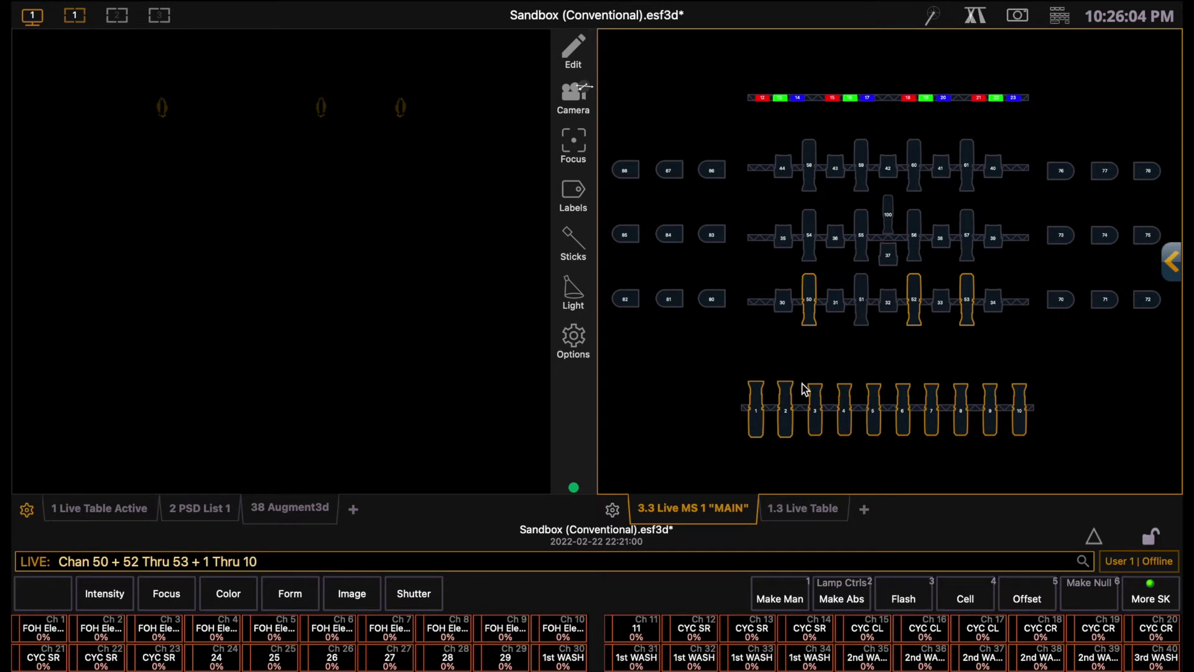
left_click(1173, 264)
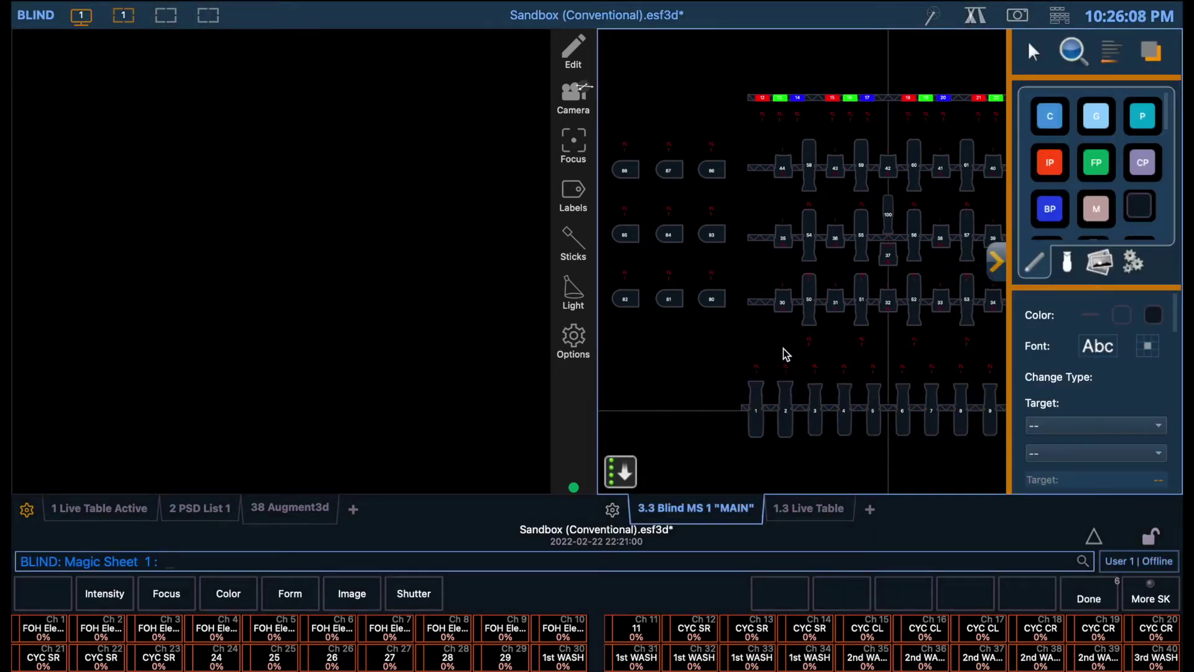
Inspect fixture 51's channel target in the magic sheet editor, then return to the live sheet
left_click_drag(760, 355, 707, 346)
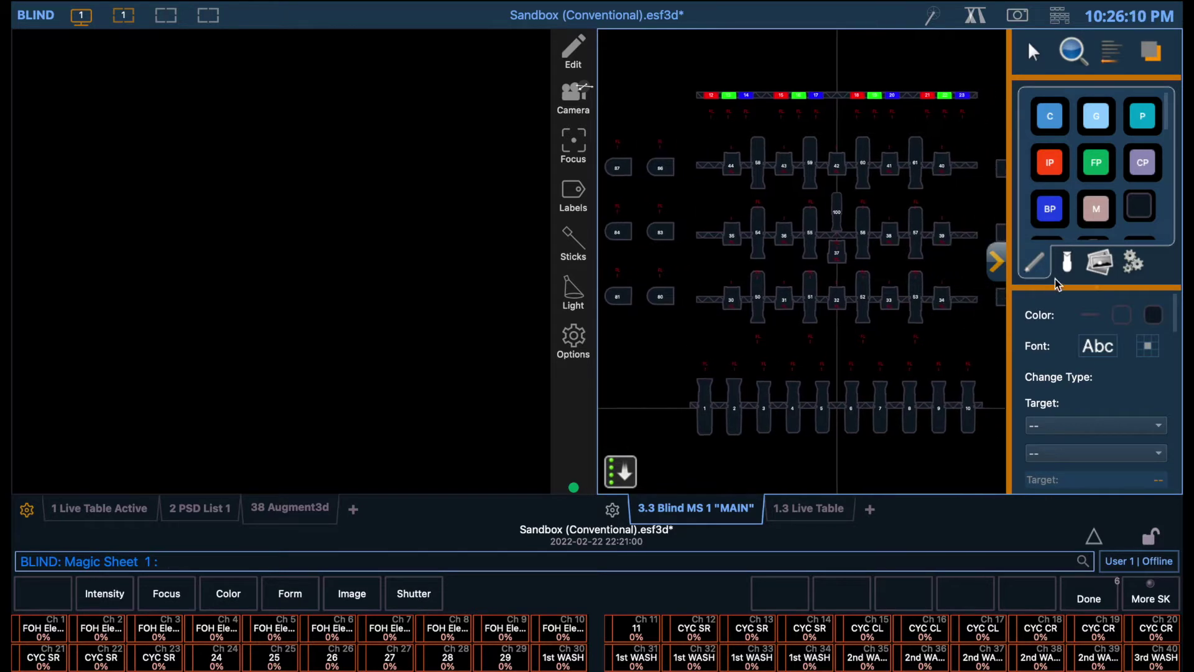
left_click(1069, 266)
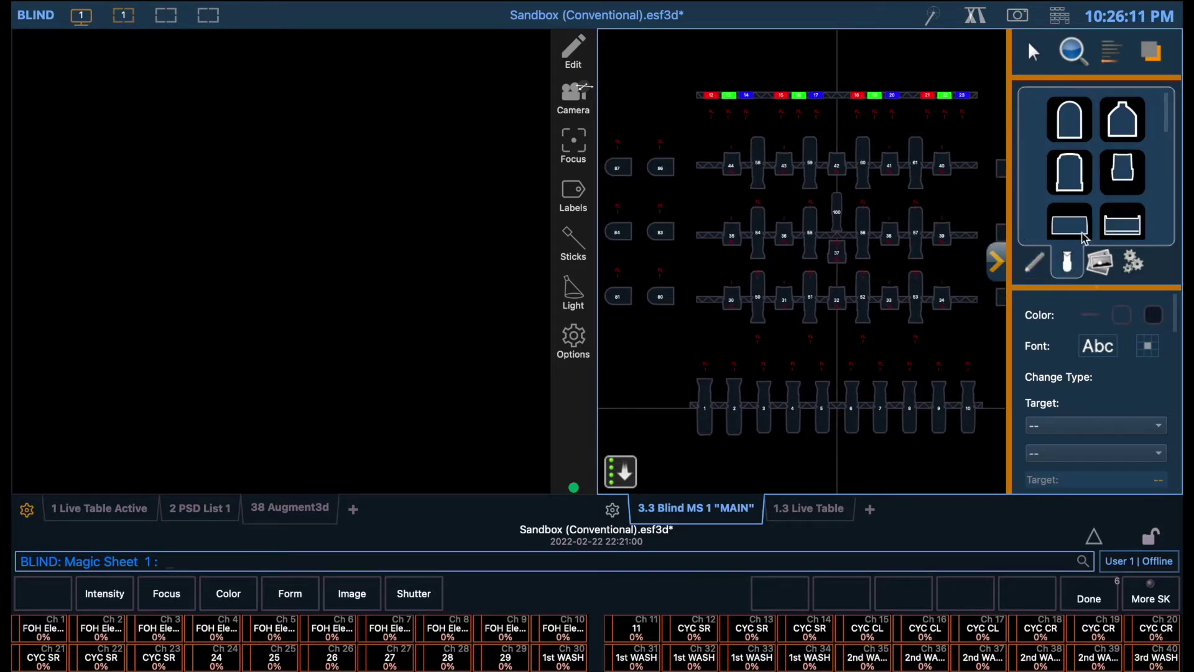
left_click(810, 305)
scroll(1080, 418, "down", 1)
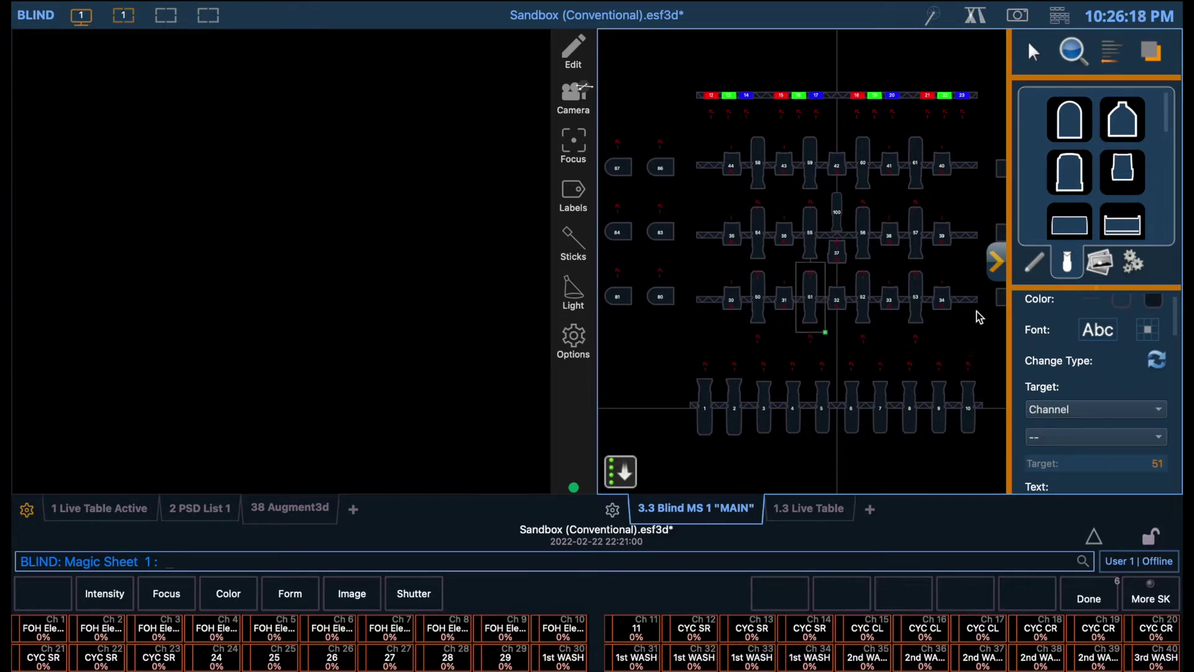
left_click(997, 265)
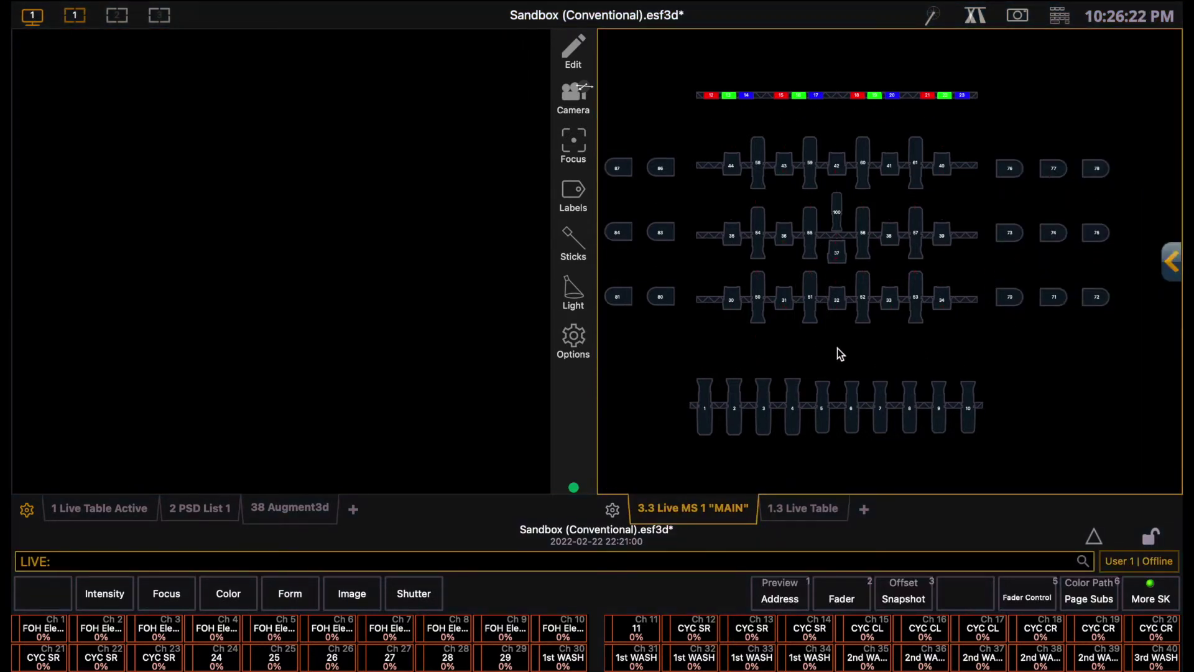
left_click_drag(834, 349, 884, 348)
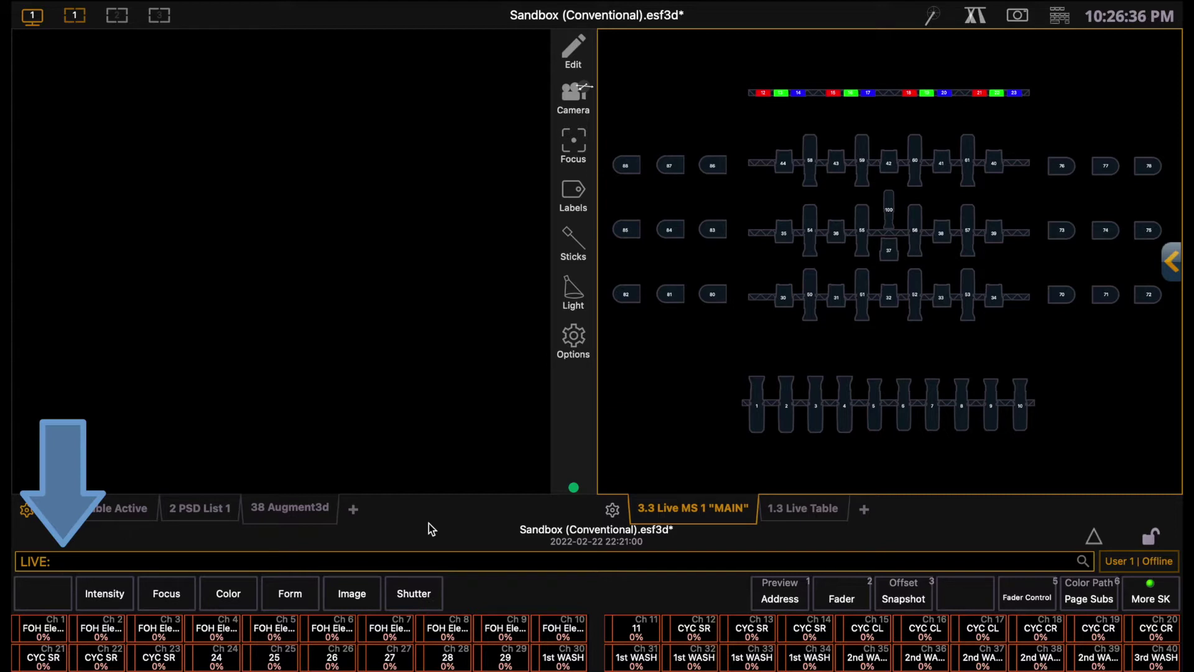
Set channel 2 to full using the on-screen keypad
left_click(1060, 17)
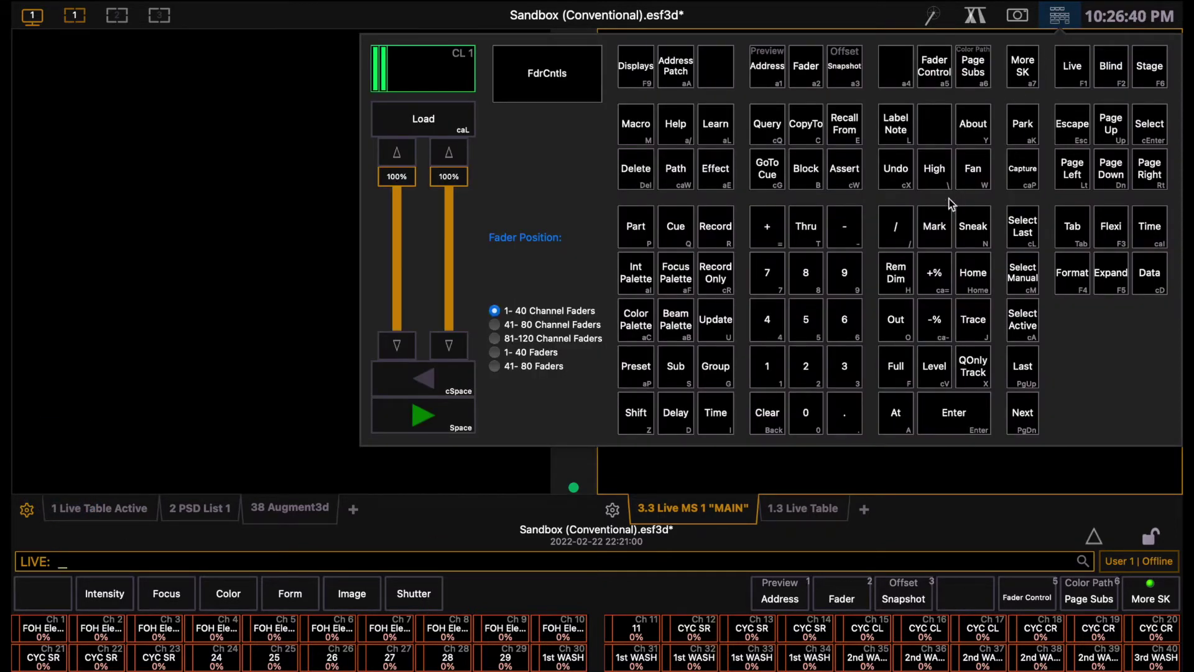
left_click(809, 374)
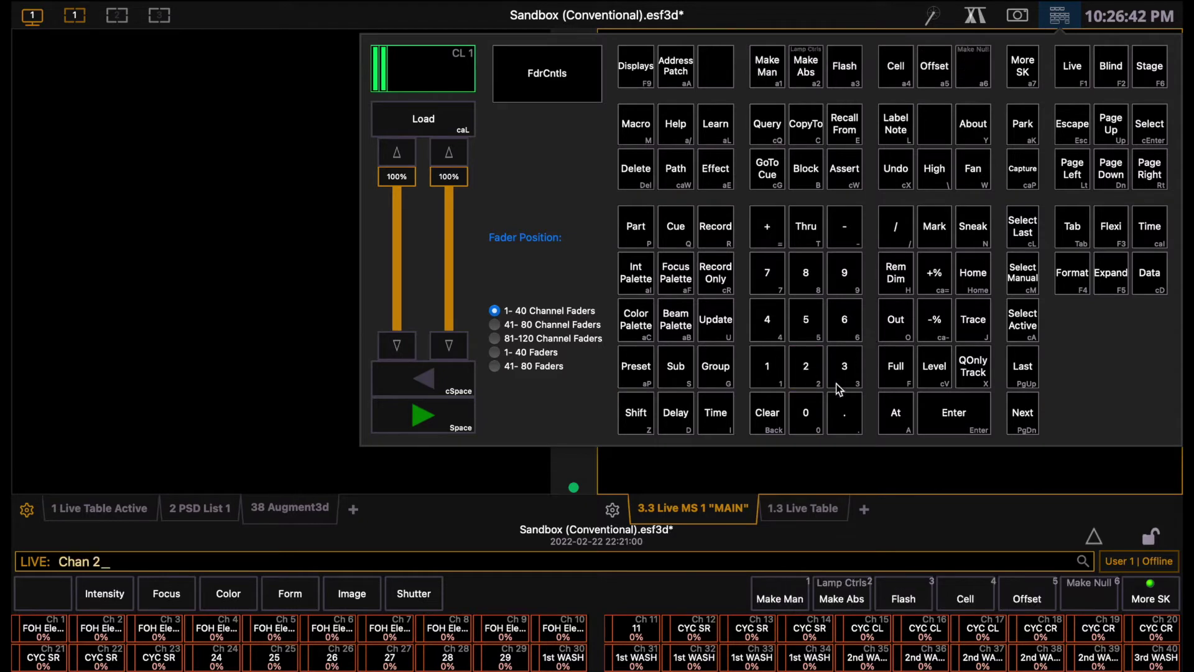
left_click(893, 416)
left_click(899, 373)
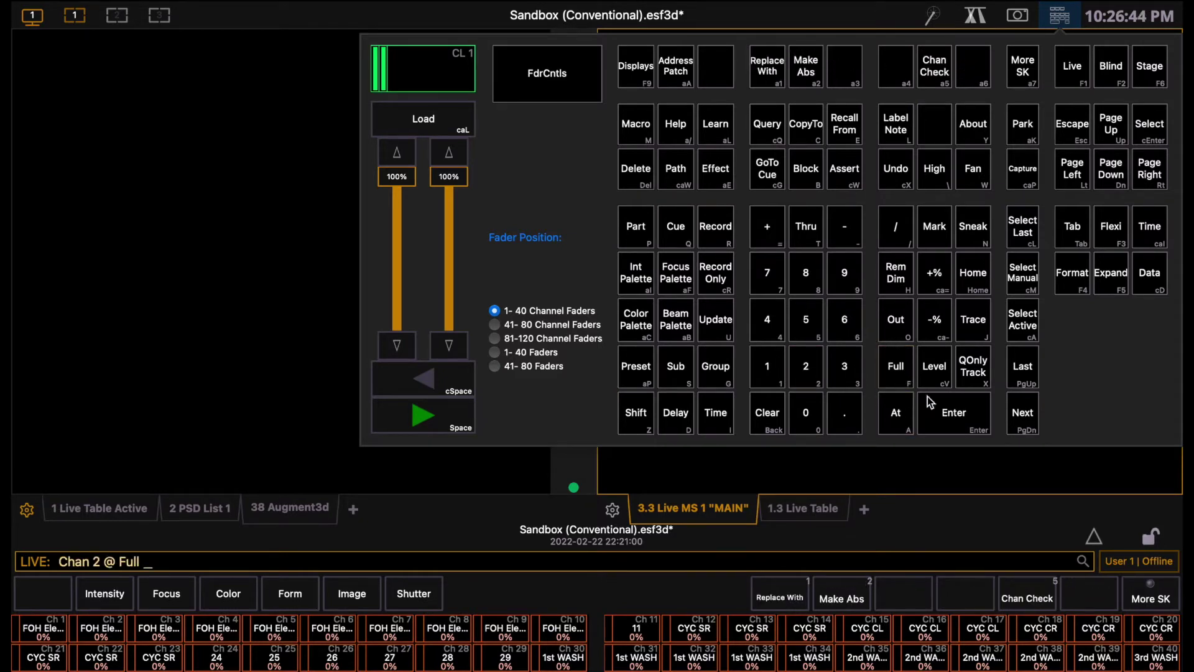
left_click(943, 406)
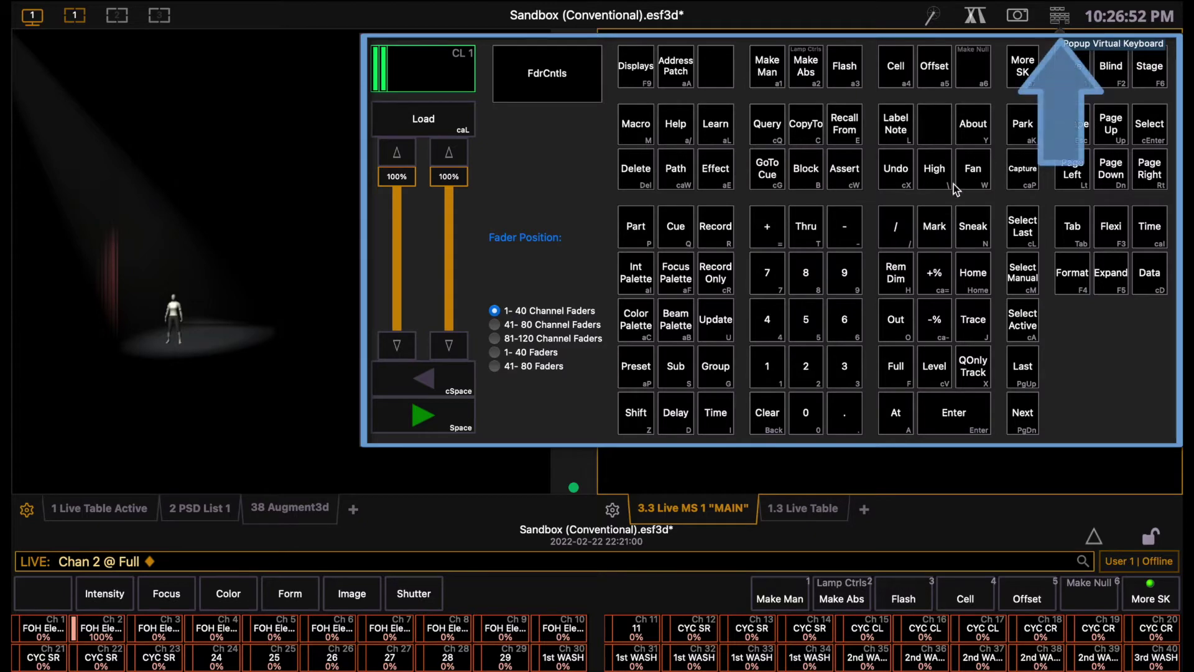
left_click(1059, 15)
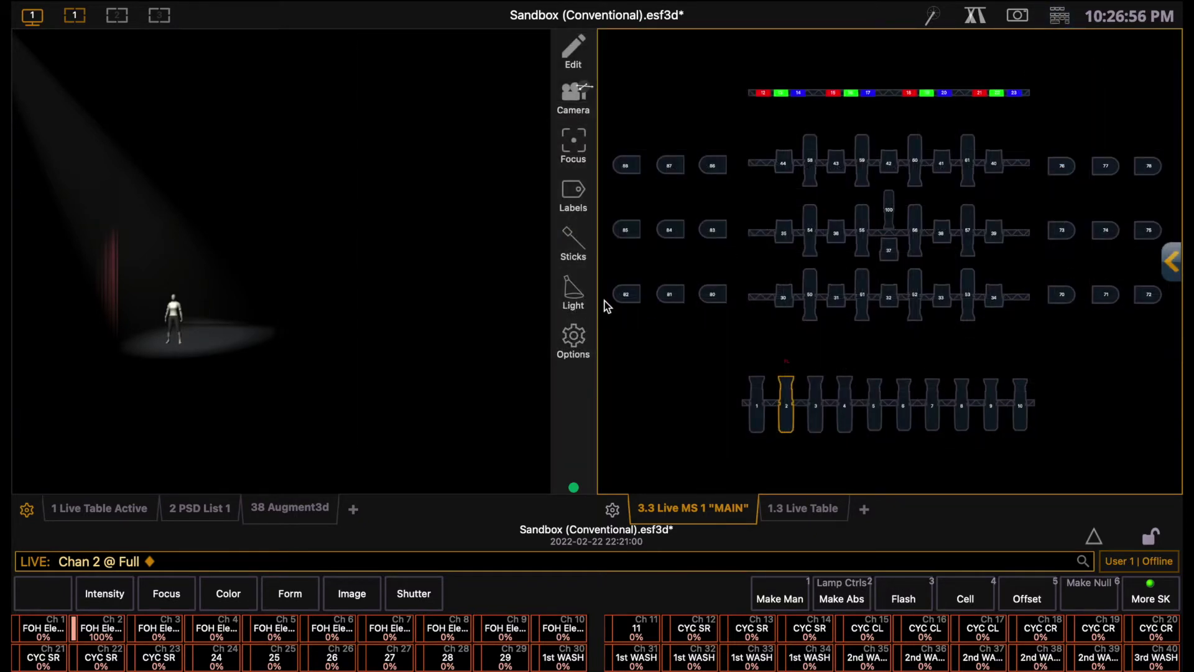
Set channel 3 to full from the keyboard
key("3")
key("shift+2")
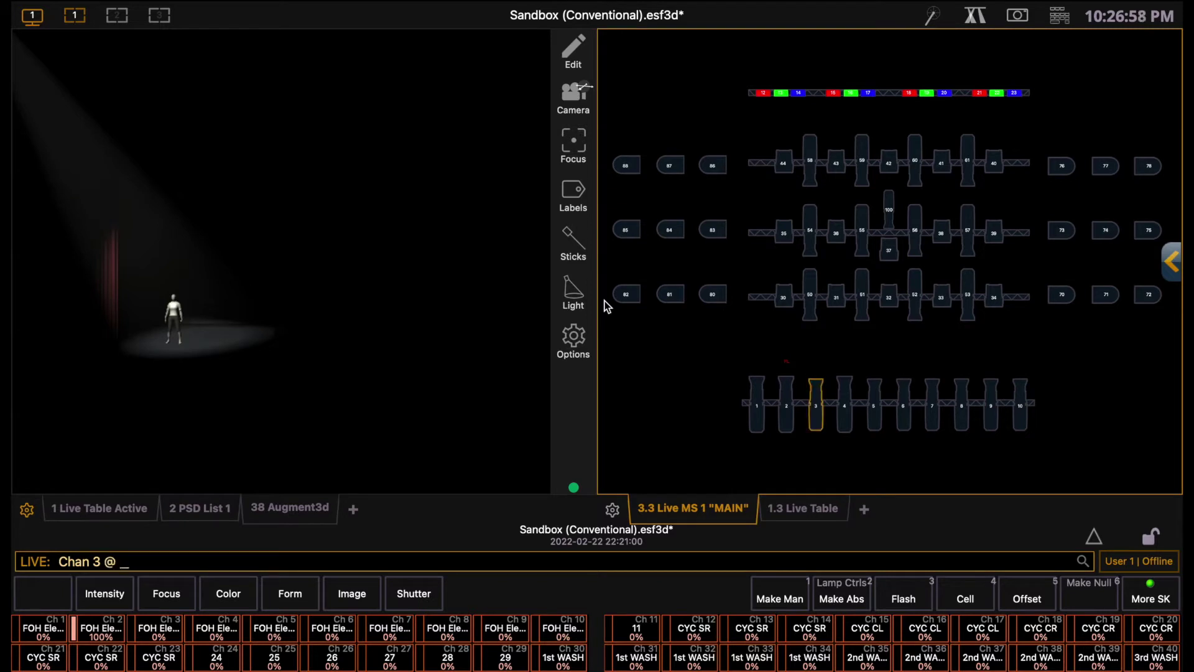
key("f")
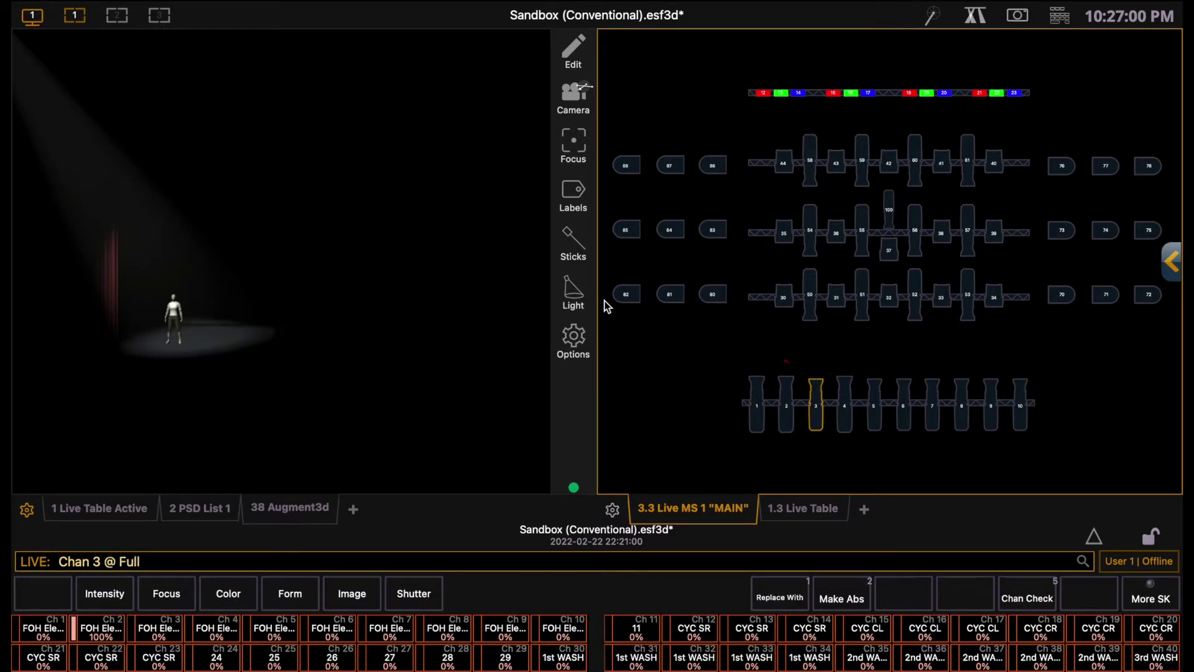
key("Return")
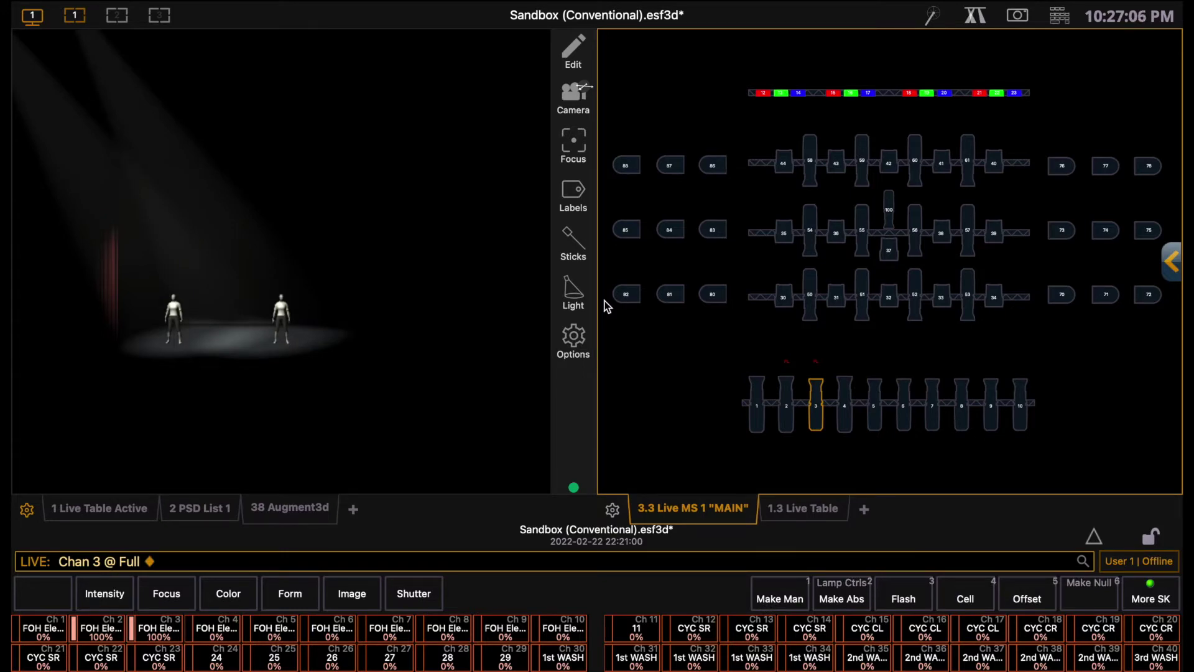
left_click(1065, 18)
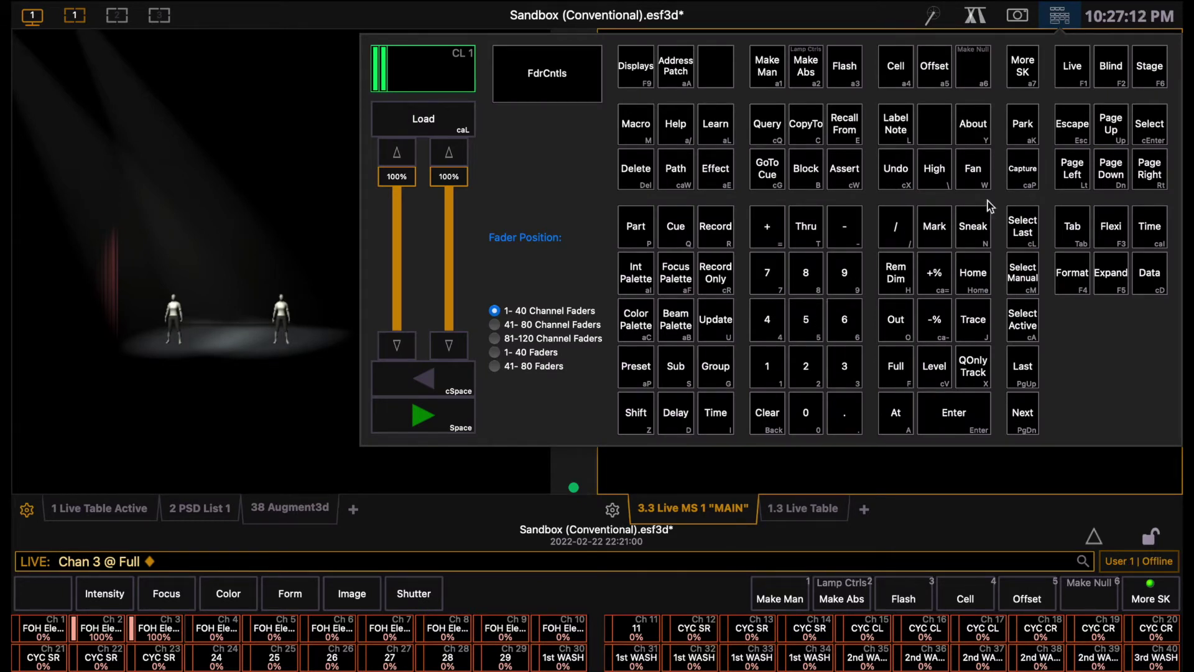
left_click(1061, 19)
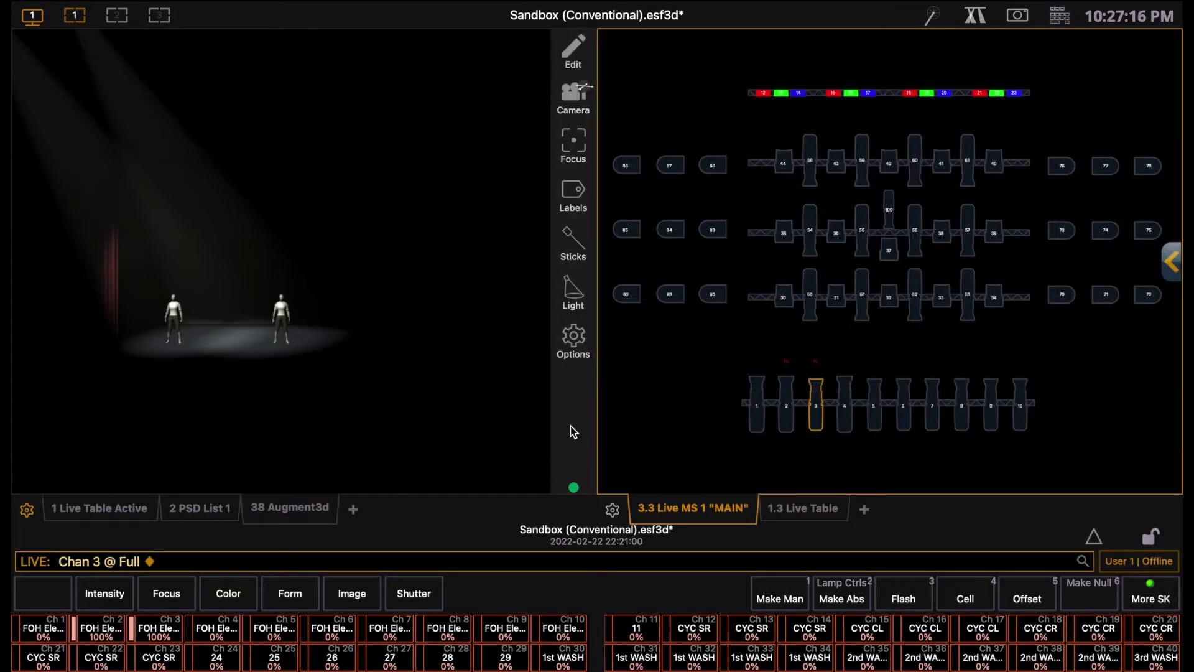
Set channel 2 to 50% and channel 100 to full
key("BackSpace")
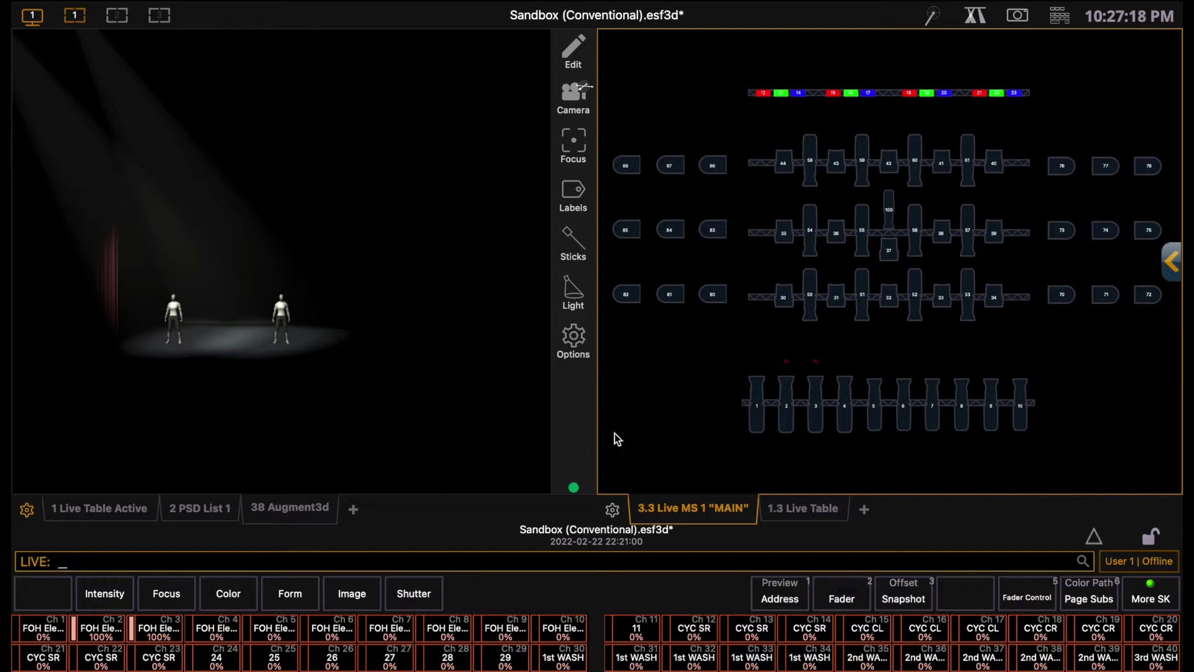
type("2 @ ")
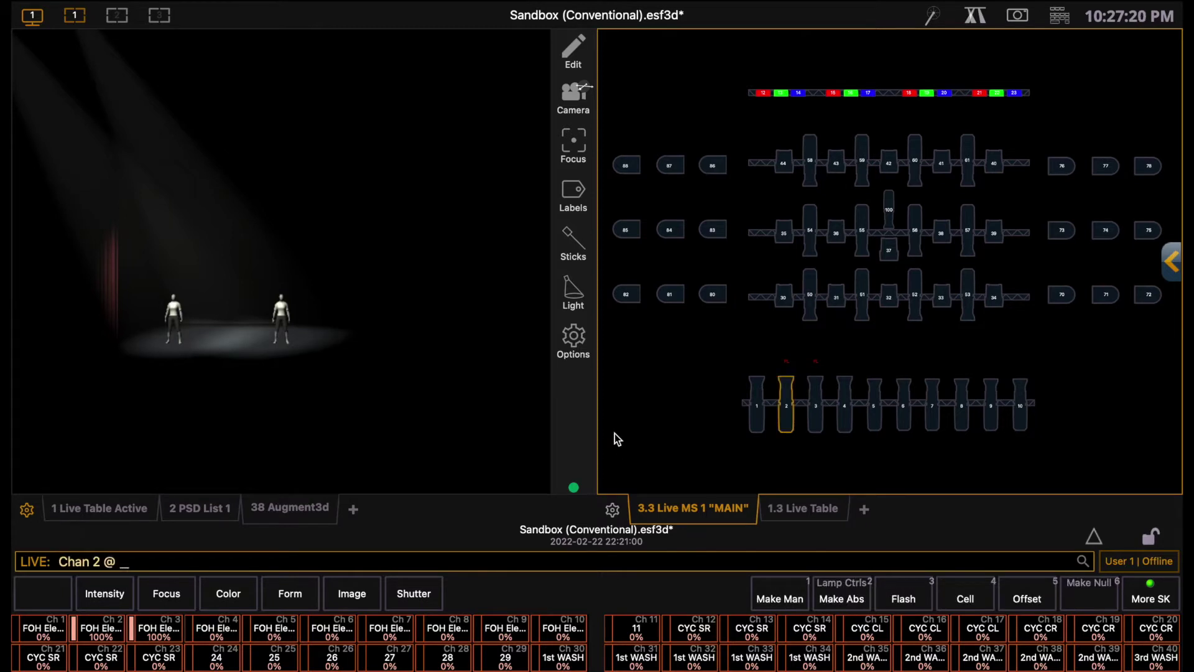
type("50")
key("Return")
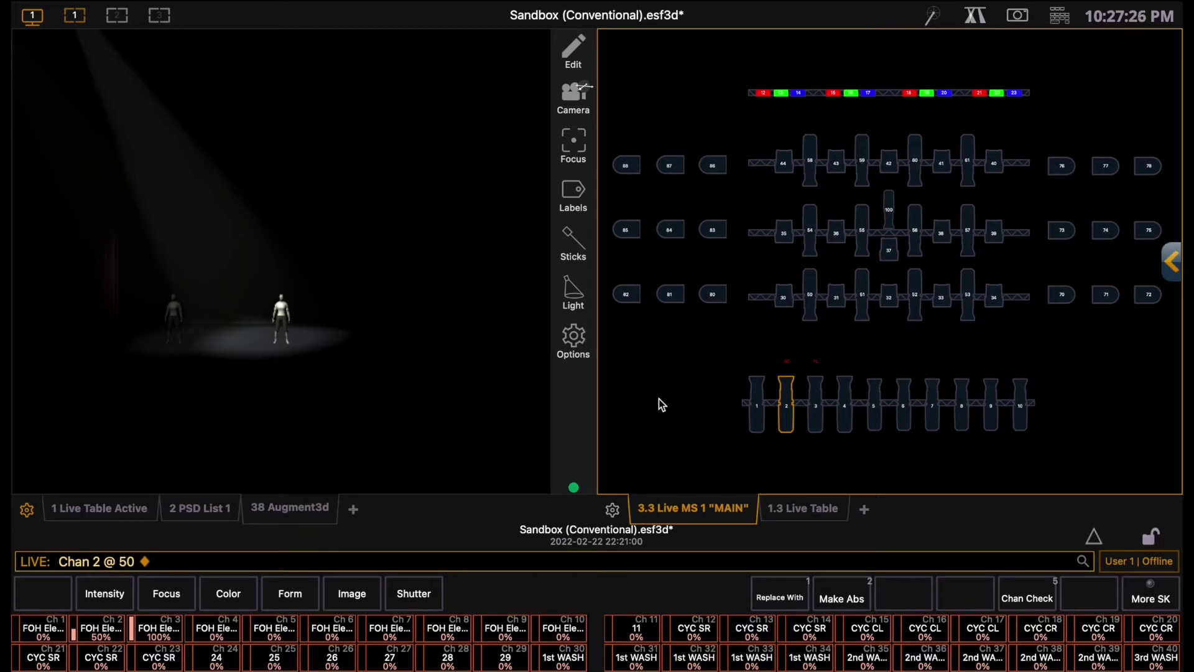
type("100@f")
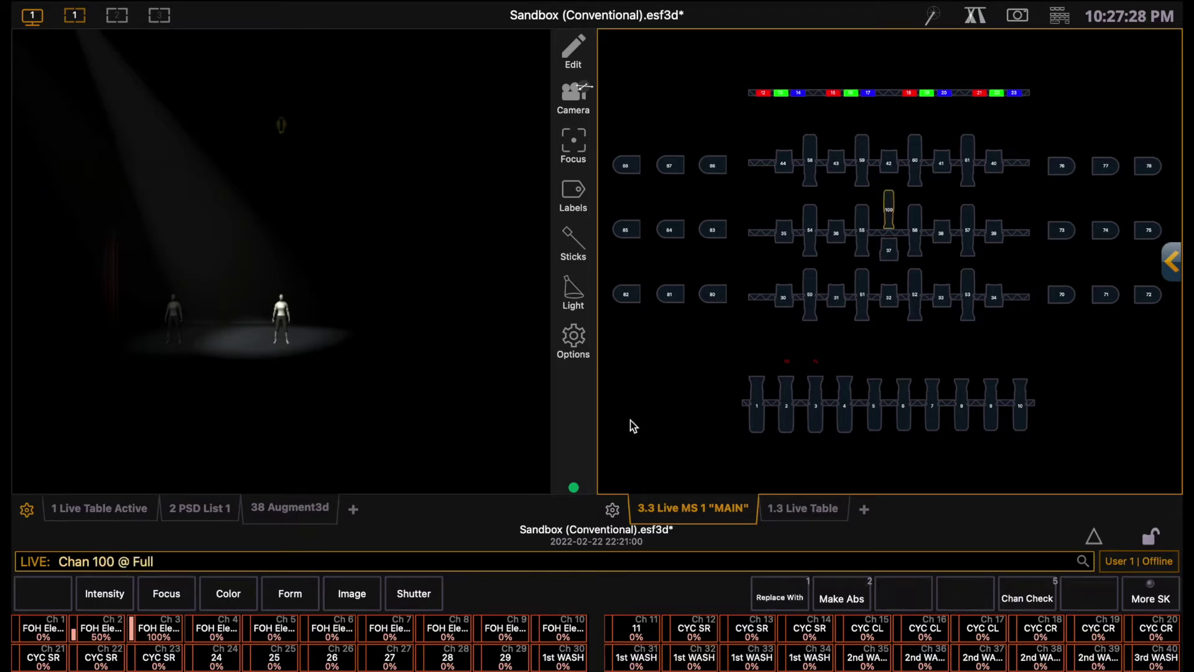
key("Return")
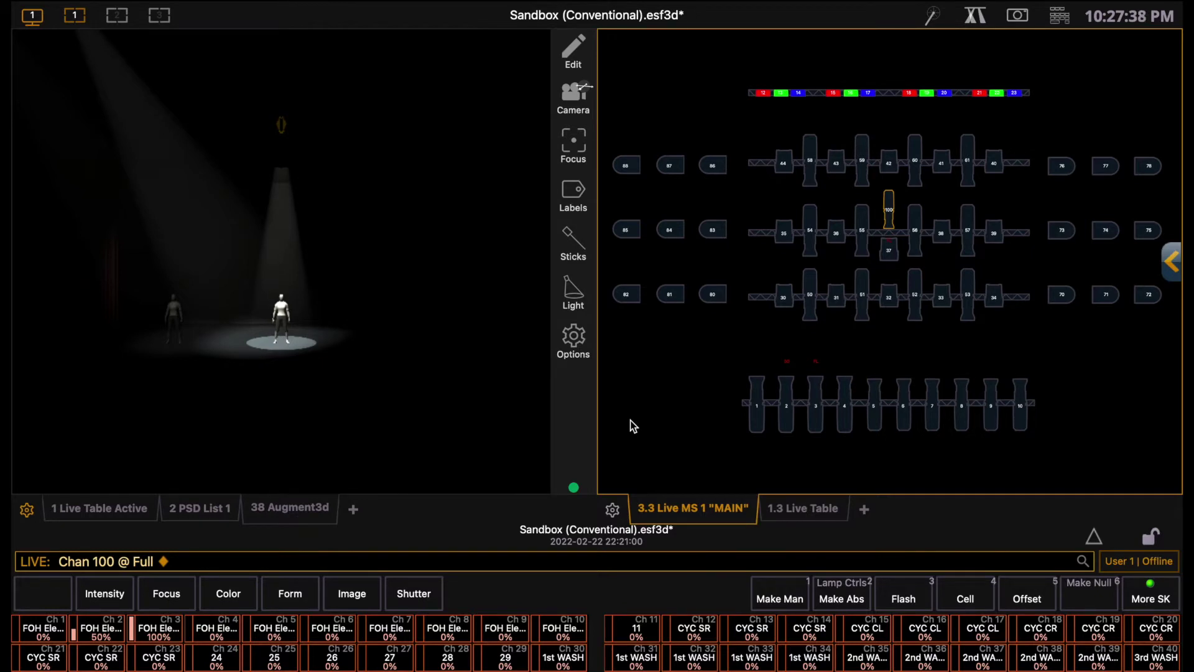
Bring channels 52, 57, 55 and 36 to full from the magic sheet
key("BackSpace")
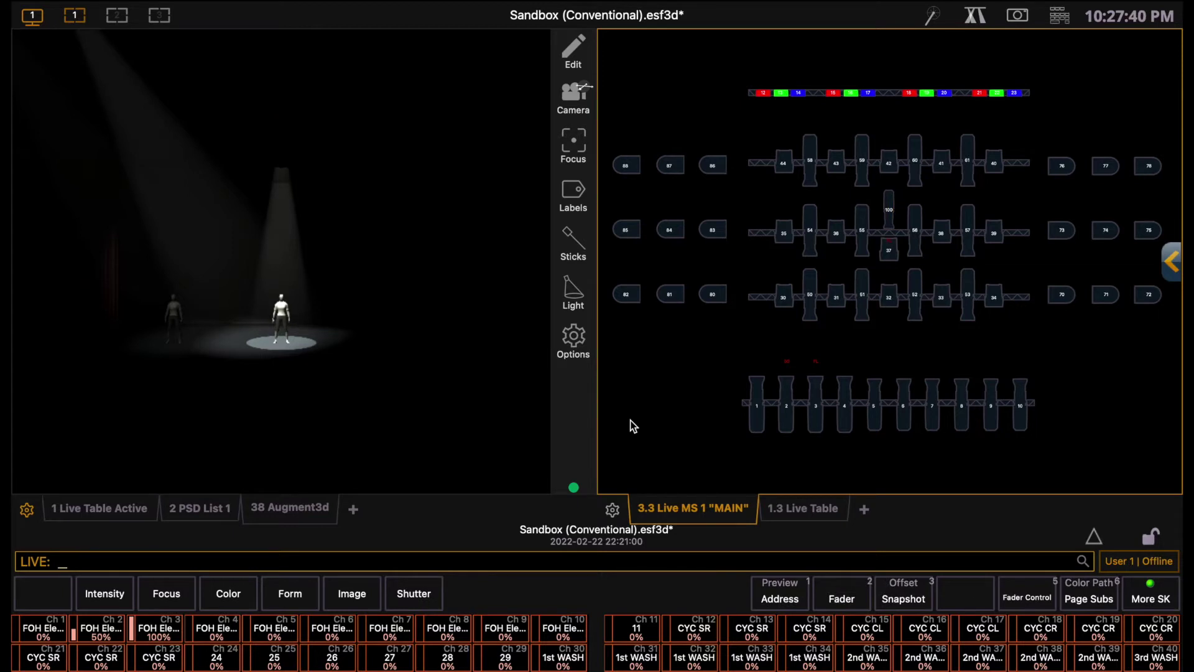
left_click(918, 298)
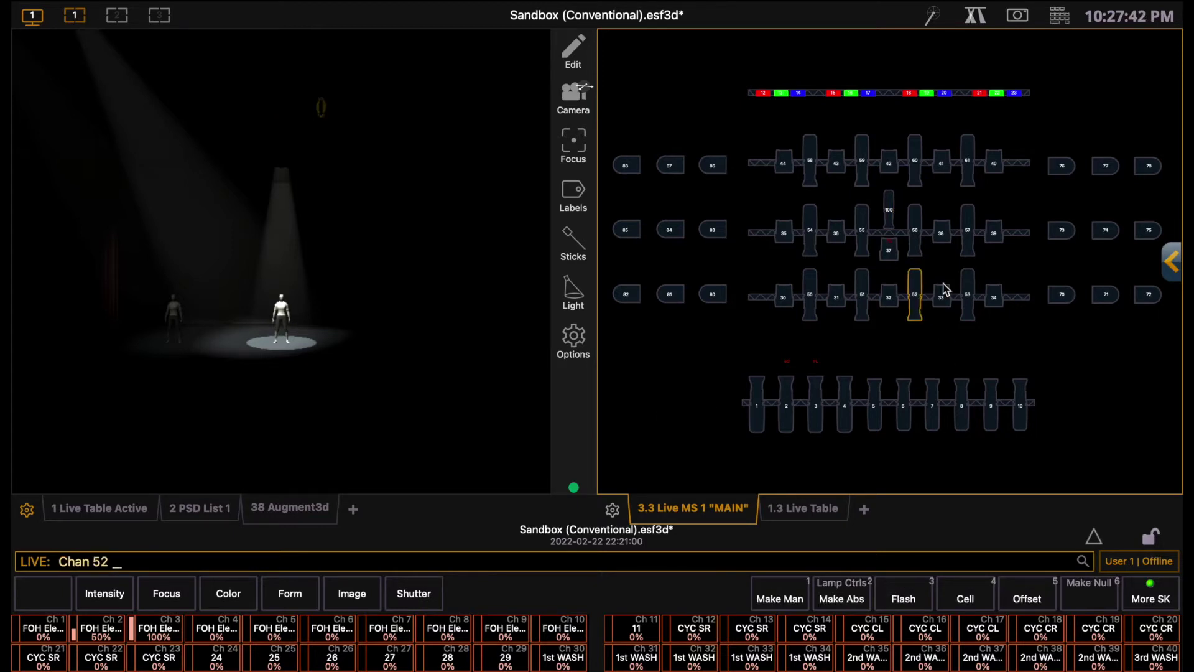
left_click(968, 230)
left_click(862, 232)
left_click(837, 234)
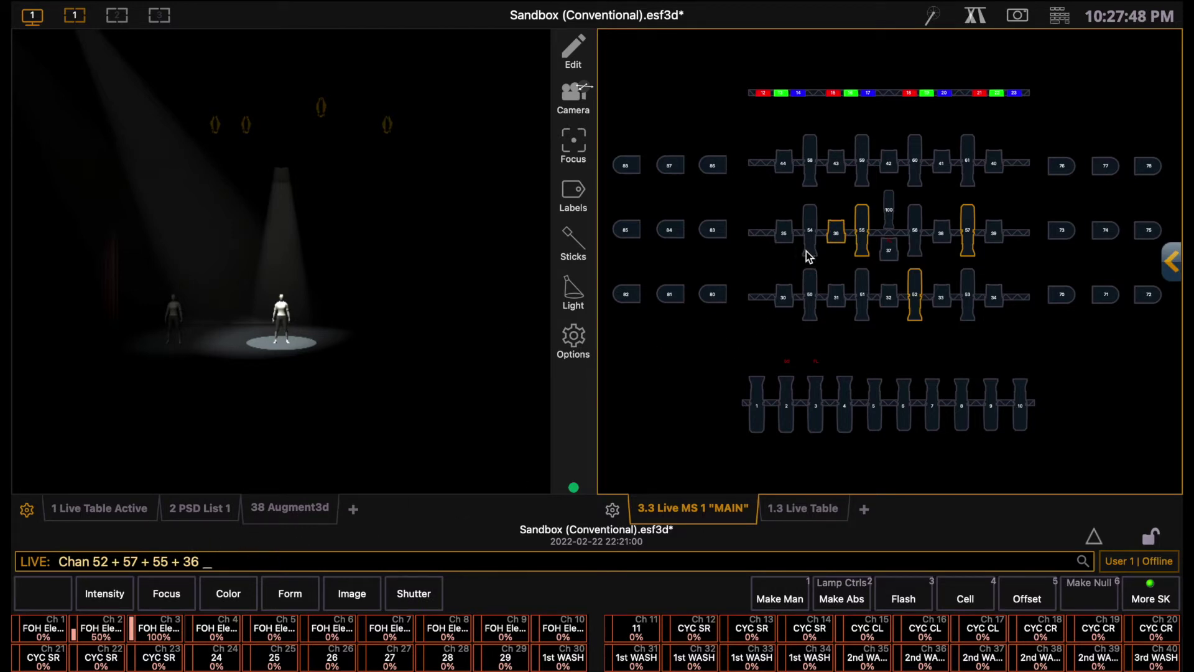
key("f")
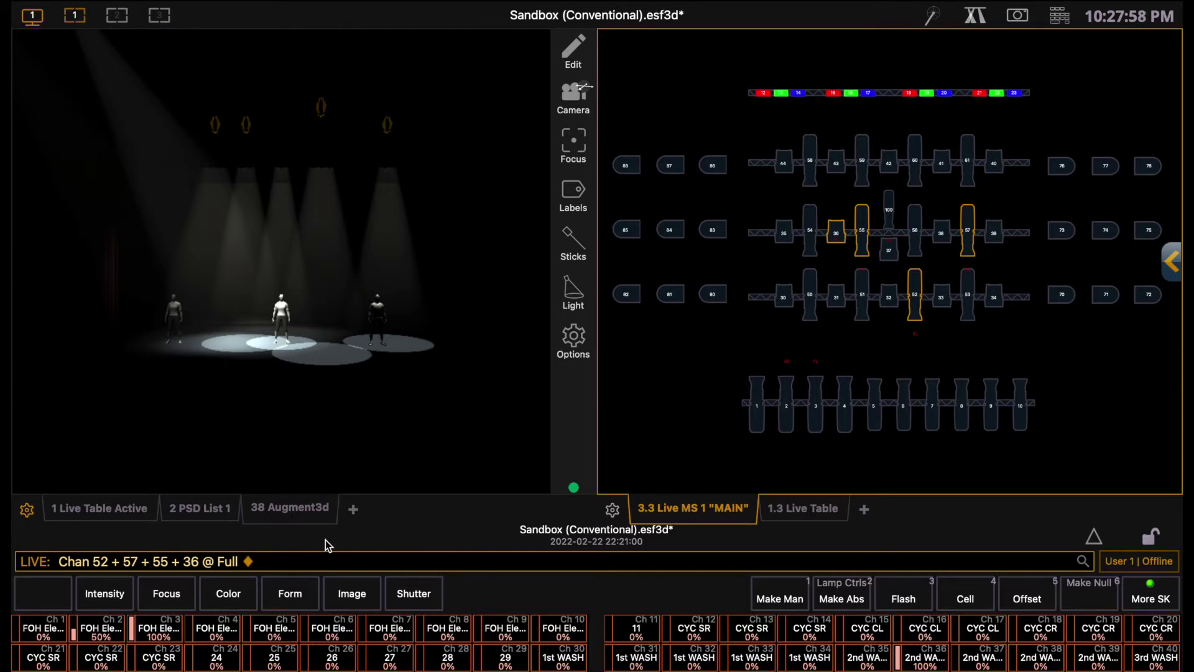
key("Escape")
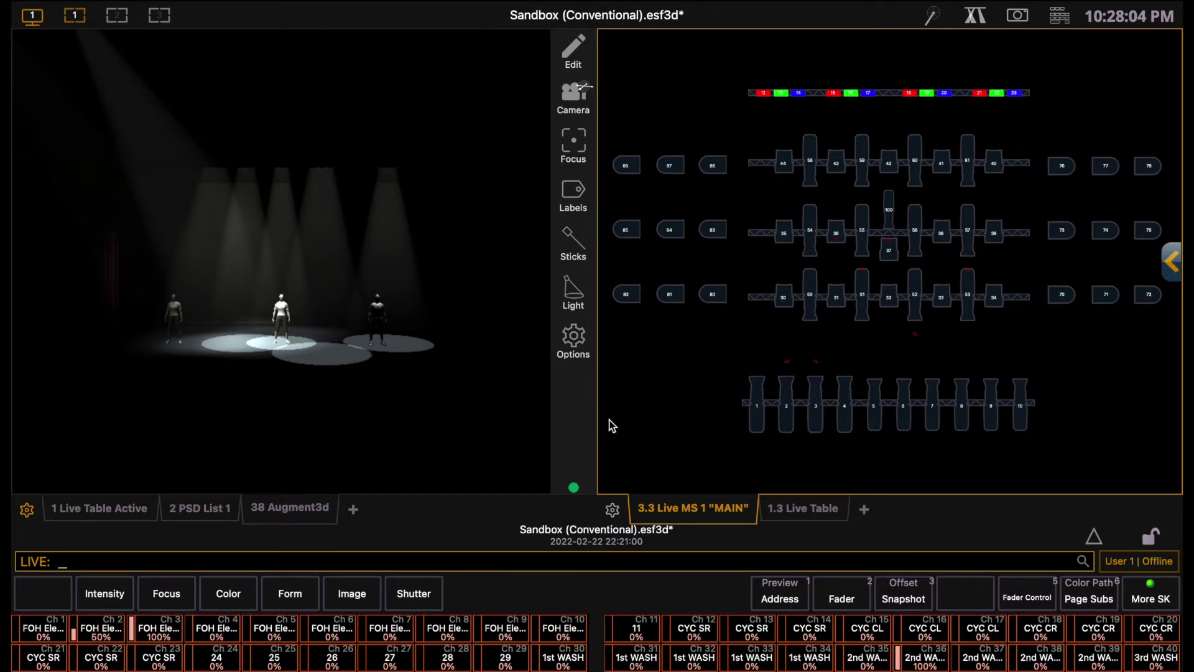
Turn channels 3 and 2 off from the magic sheet
left_click(815, 406)
left_click(786, 420)
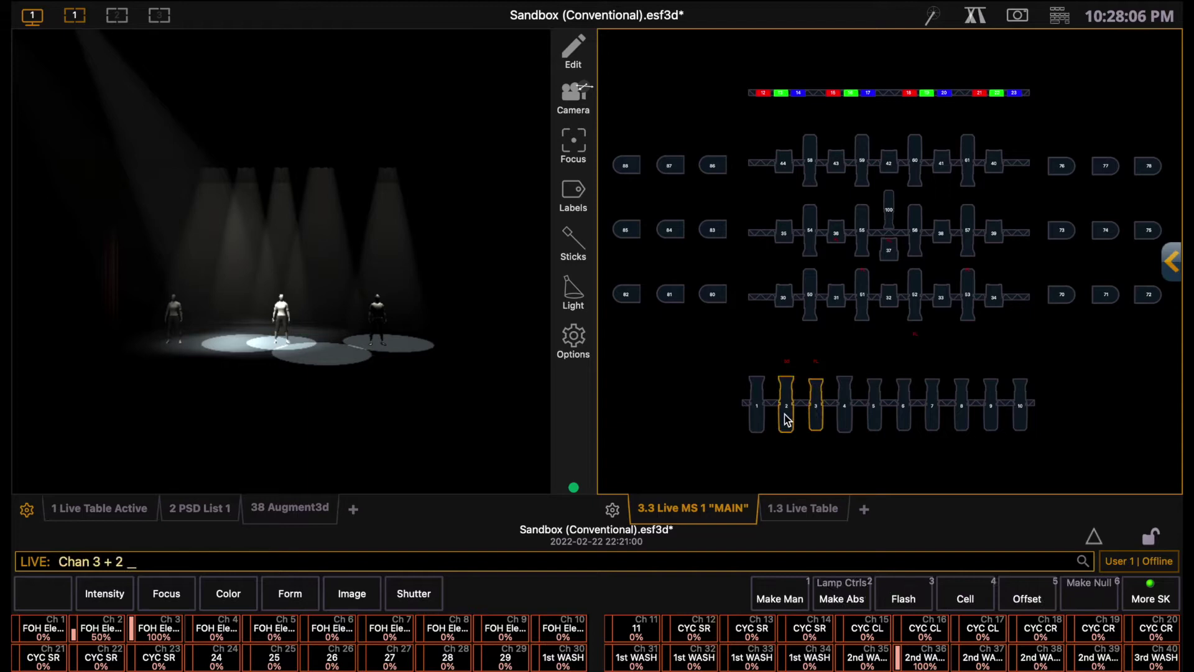
key("o")
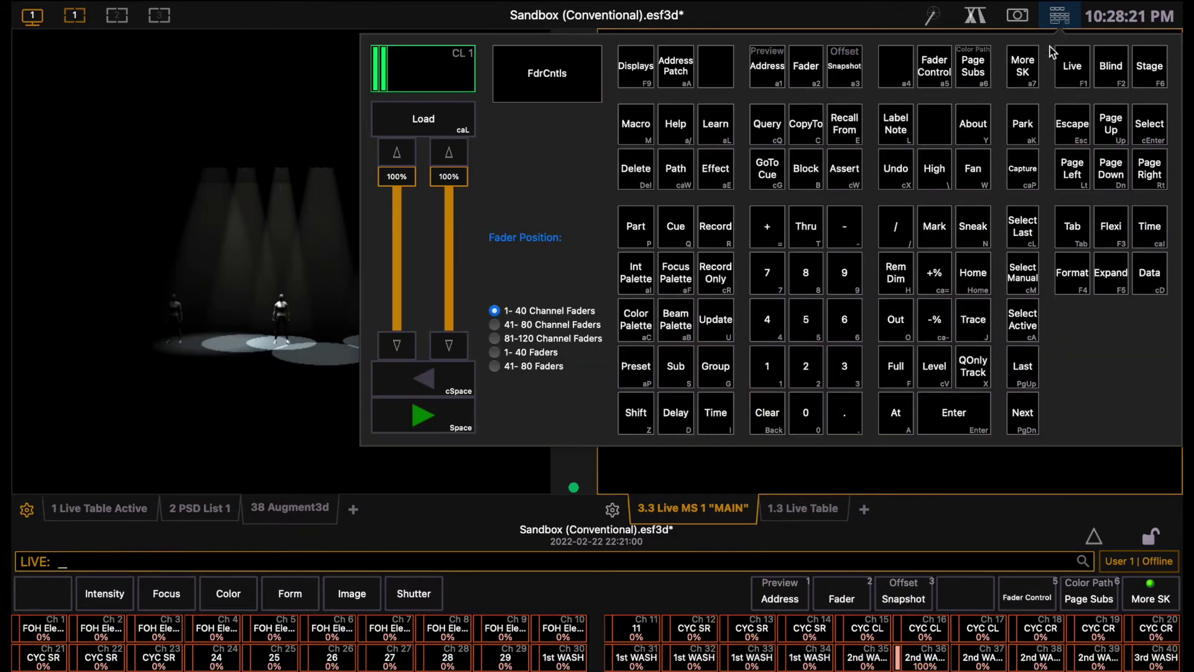
Go to Cue Out to fade every channel to 0%, then hide the facepanel
left_click(771, 178)
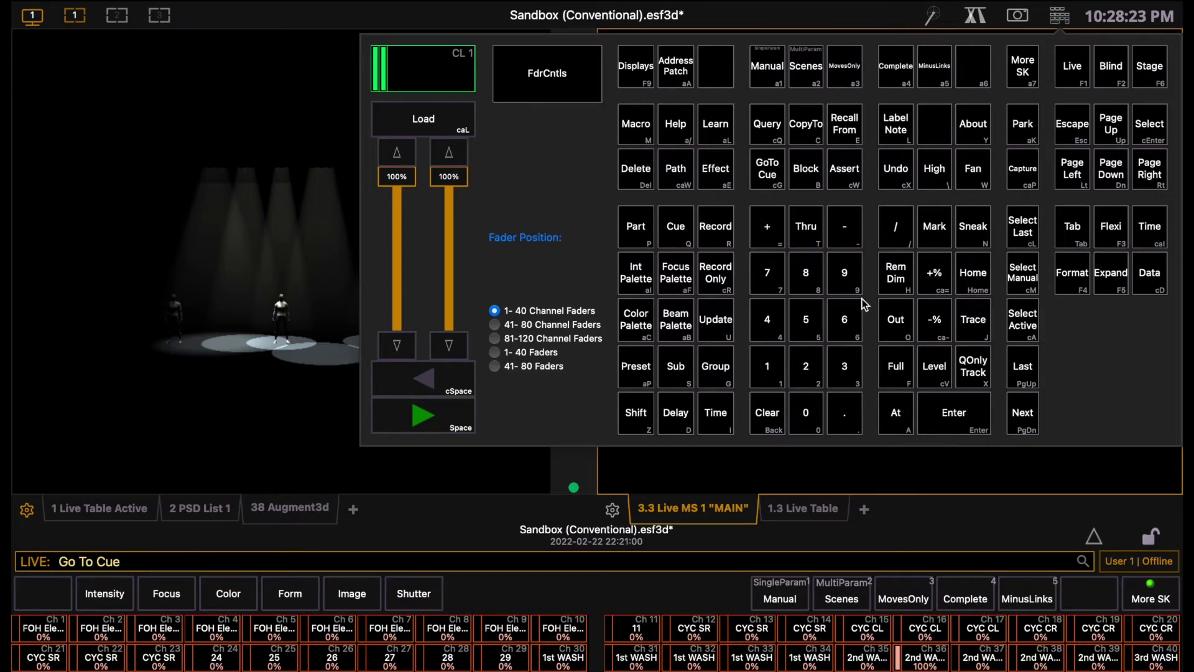
left_click(888, 322)
left_click(954, 417)
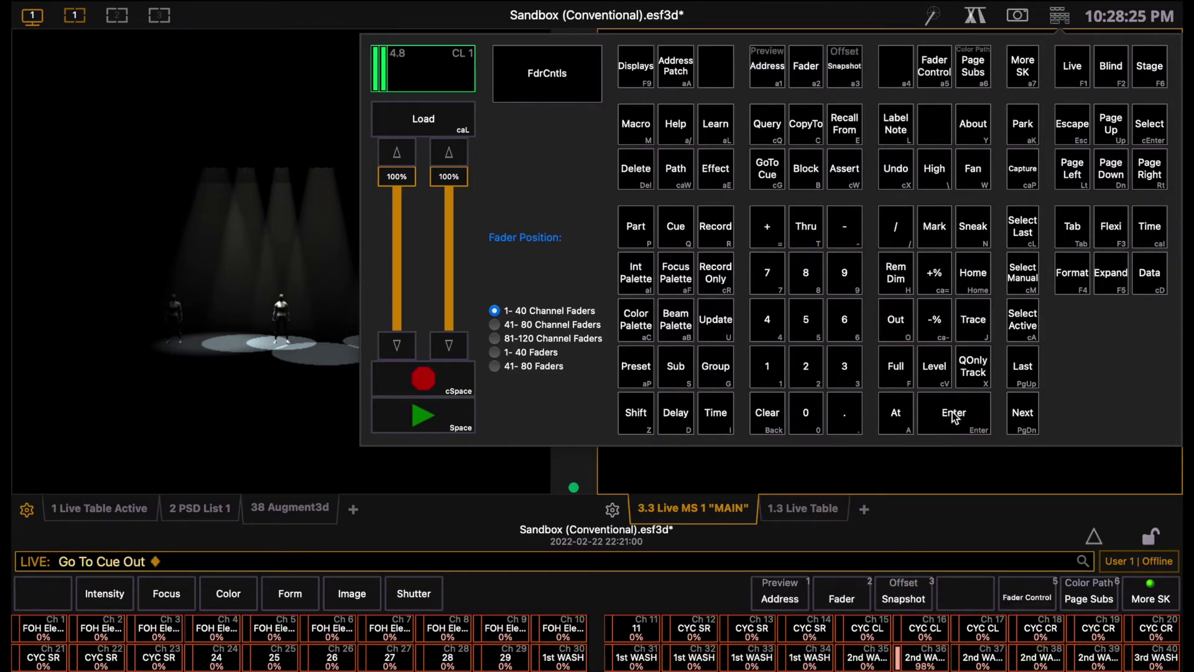
left_click(1062, 20)
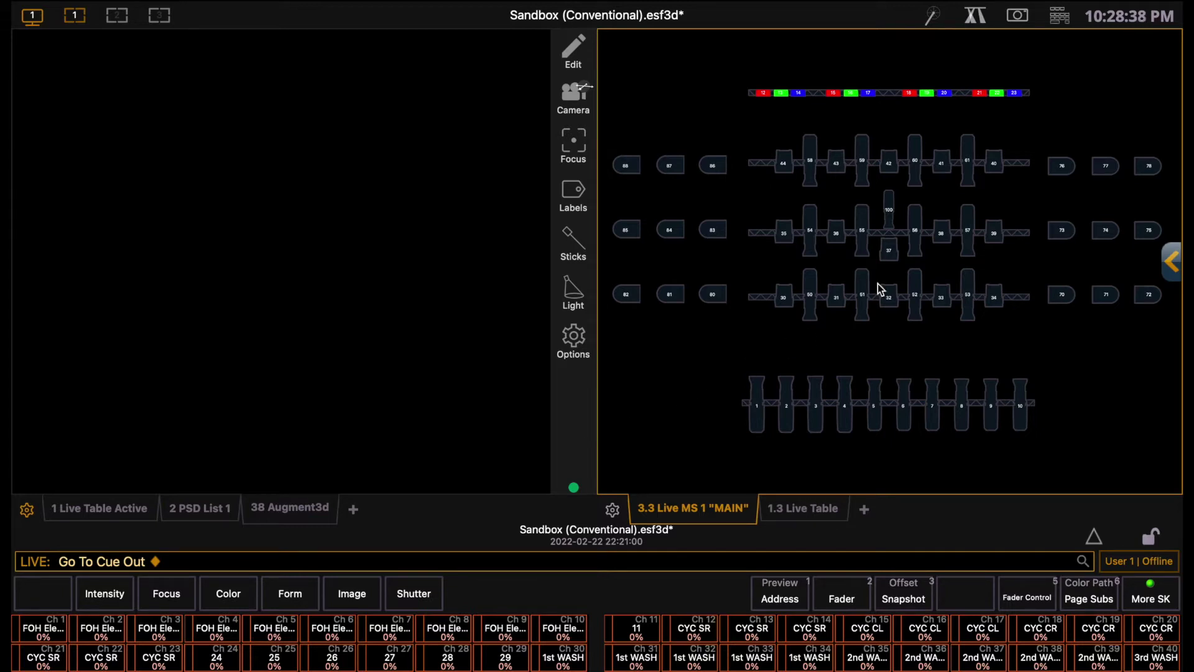
Bring channels 1 through 10 to full from the facepanel keypad
left_click(1058, 25)
left_click(781, 361)
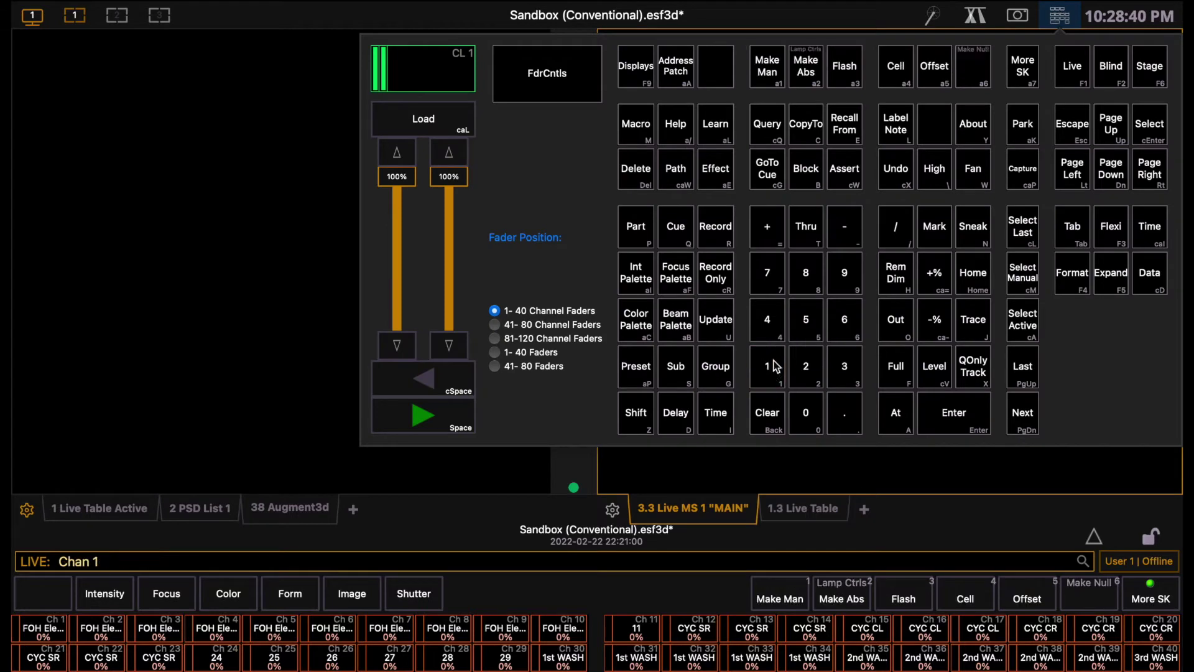
left_click(812, 231)
left_click(775, 372)
left_click(803, 414)
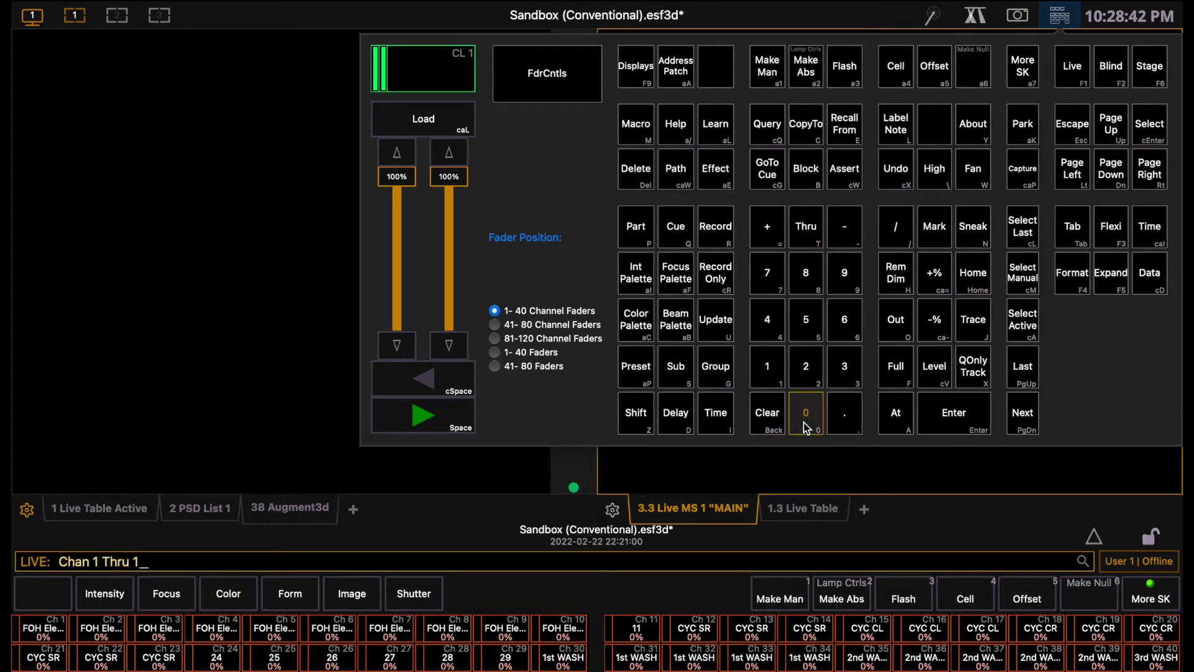
left_click(897, 414)
left_click(900, 372)
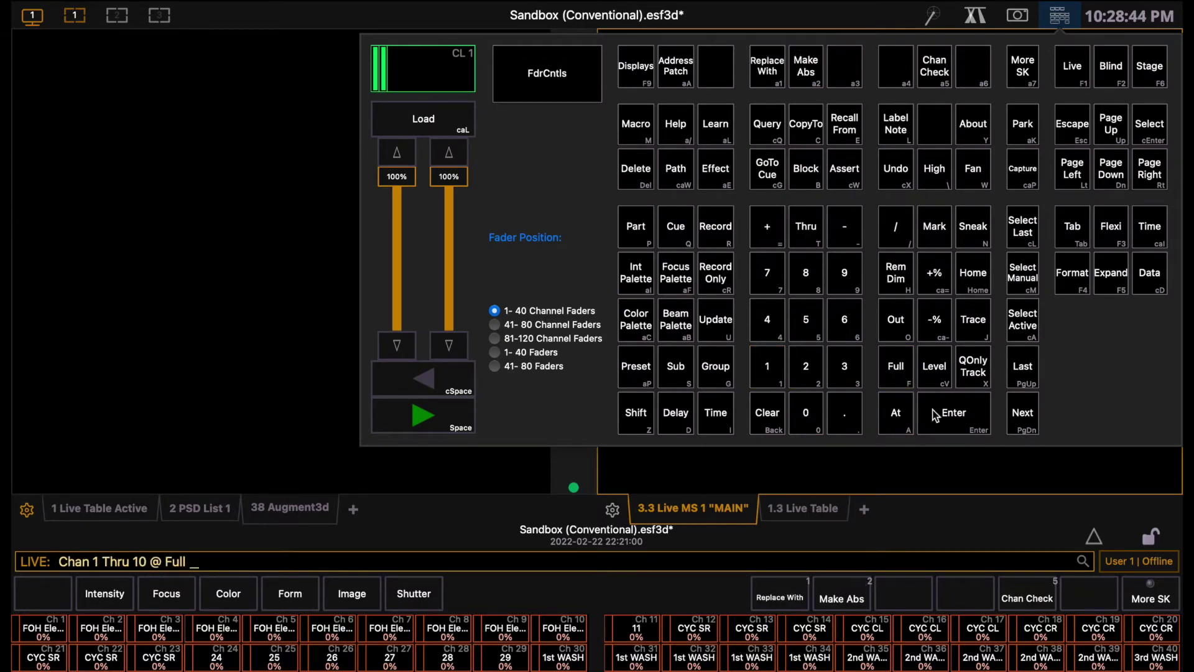
left_click(941, 414)
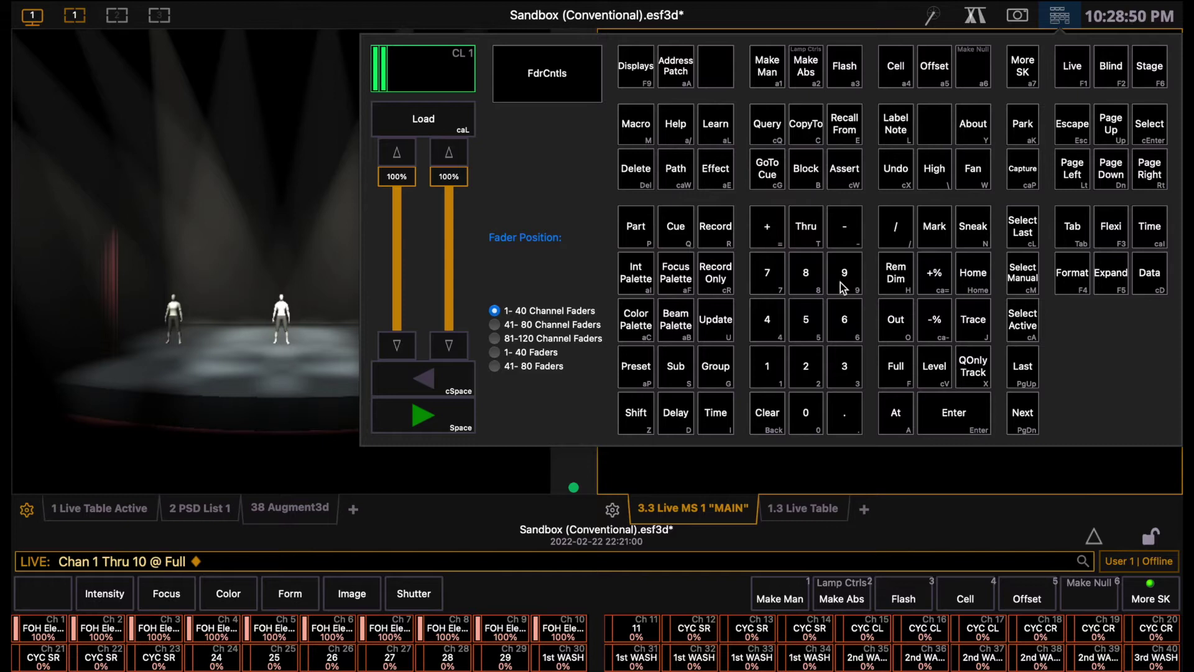
Take channels 1 through 10 out except channel 3, then clear the command line
left_click(767, 367)
left_click(807, 233)
left_click(771, 373)
left_click(802, 408)
left_click(844, 230)
left_click(844, 367)
left_click(895, 323)
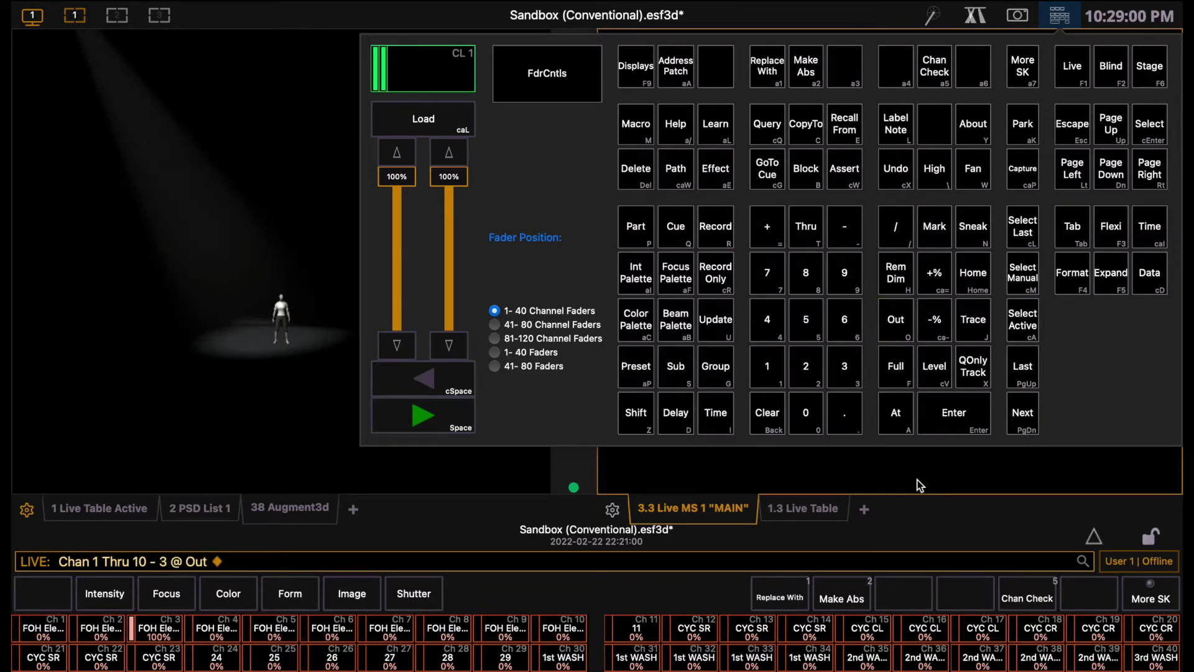
left_click(775, 422)
Select side lights 83, 73, 80, 70 and channel 57 on the magic sheet, then bring up the display picker
left_click(1061, 14)
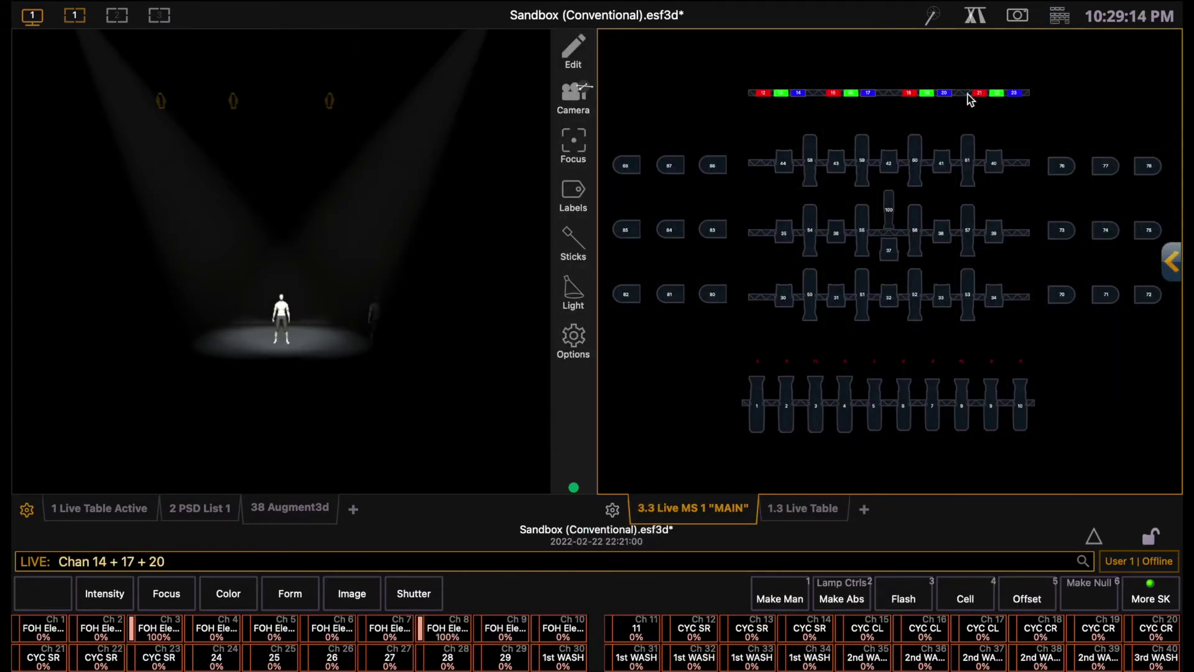
left_click(712, 230)
left_click(1062, 231)
left_click(713, 294)
left_click(1062, 294)
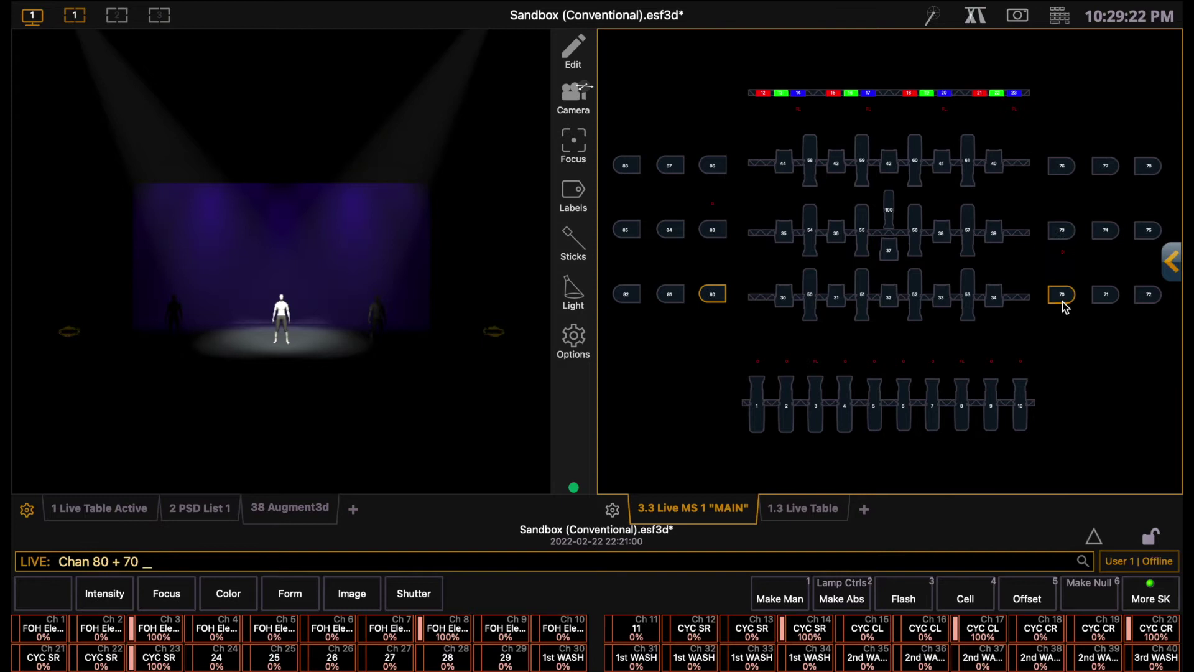
left_click(968, 231)
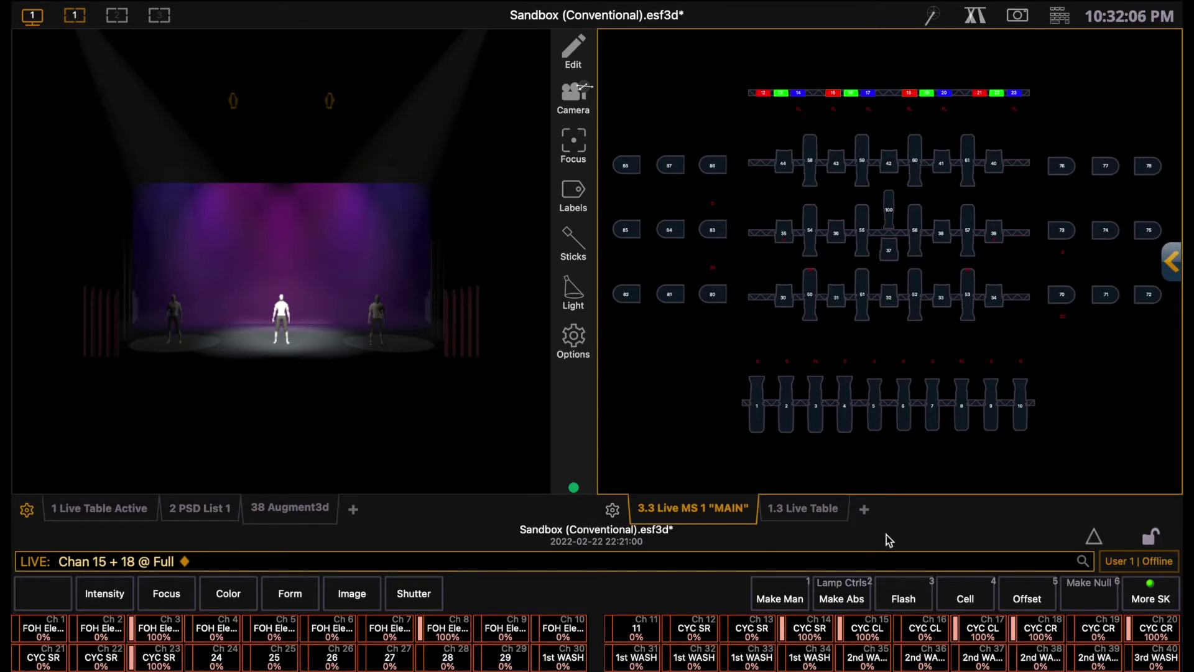
left_click(864, 508)
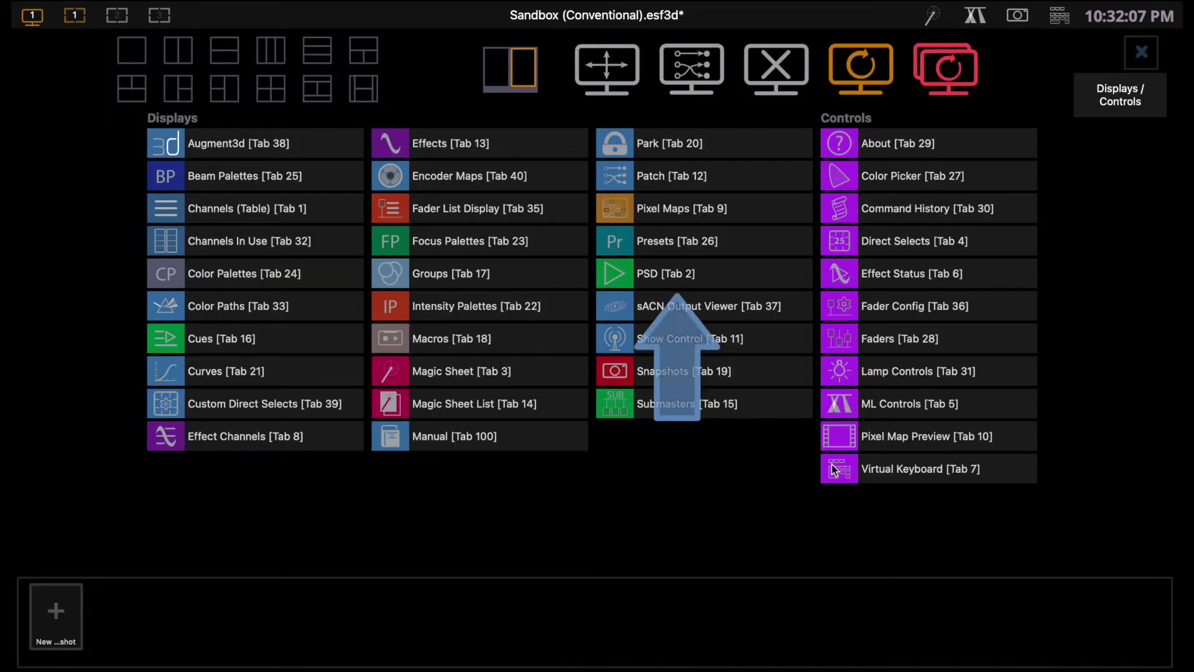
Open the PSD List 1 cue list in a new tab, review its tab options, and clear the command line
left_click(739, 278)
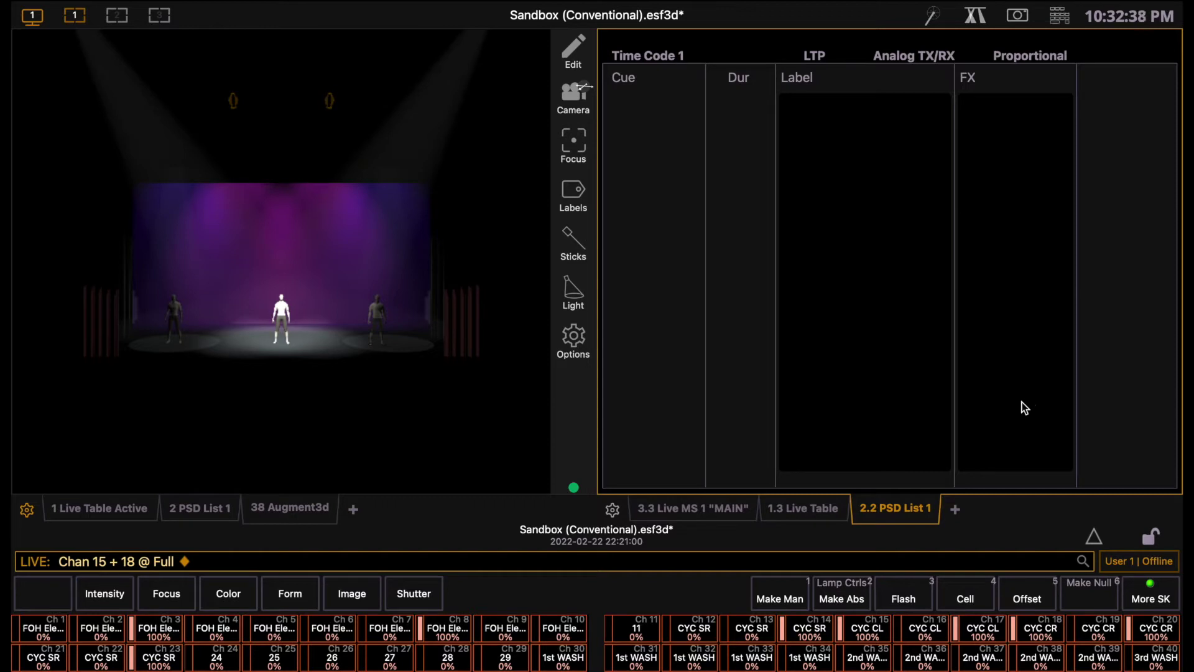
left_click(895, 507)
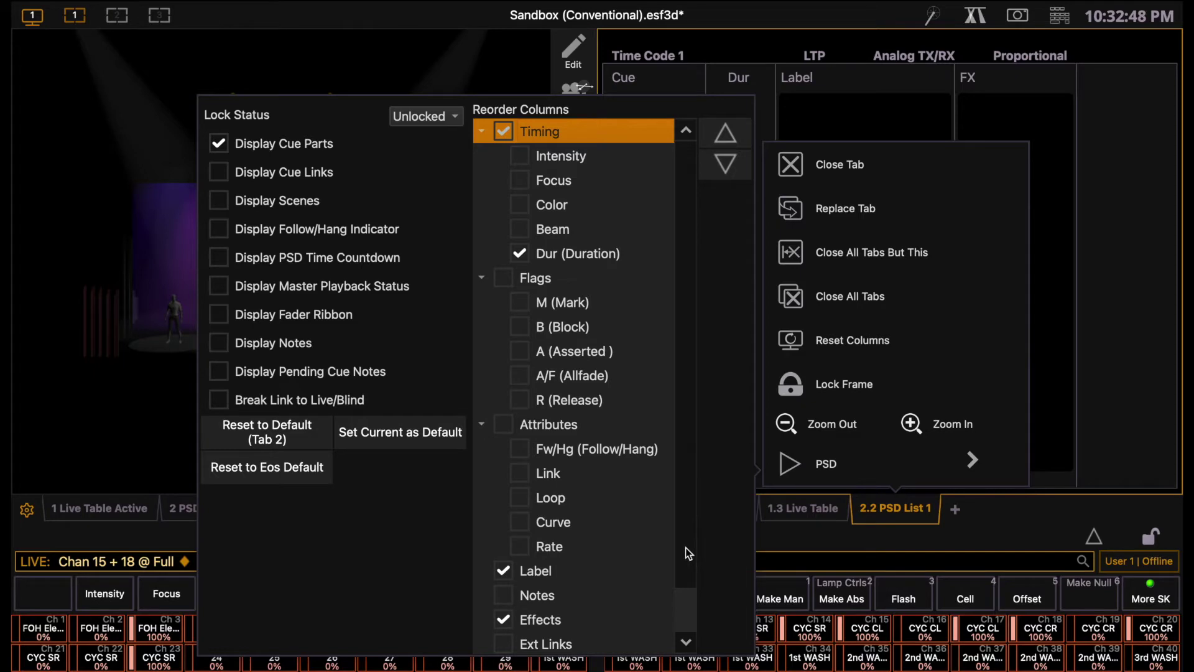
left_click_drag(686, 548, 685, 595)
left_click(897, 513)
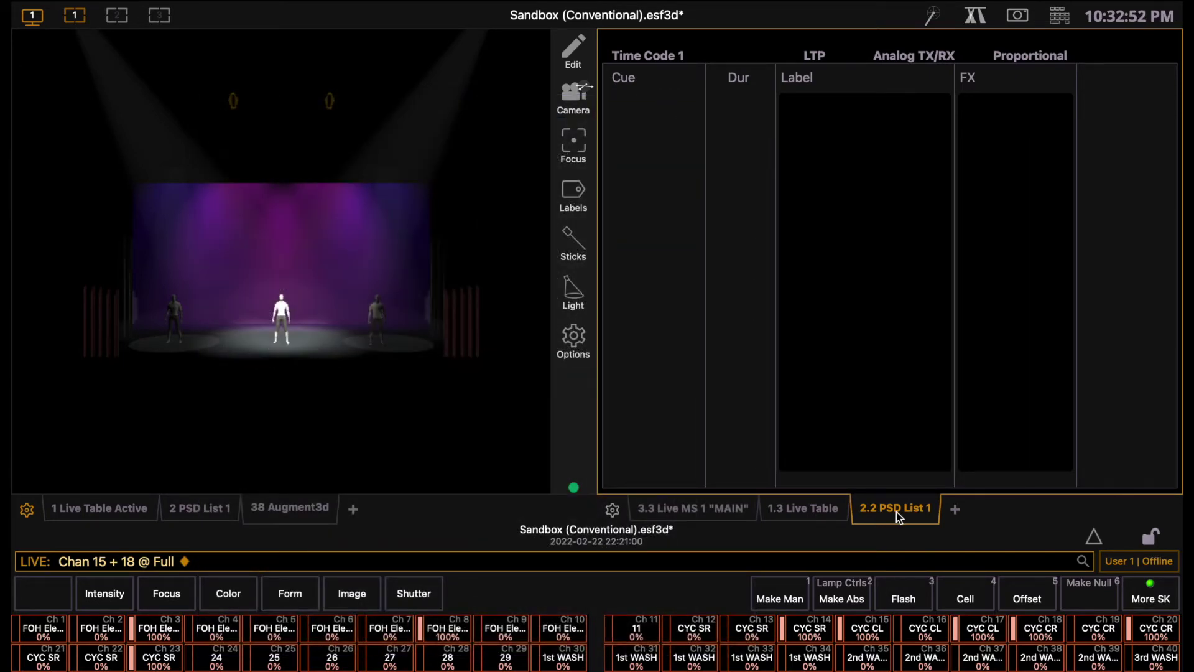
key("BackSpace")
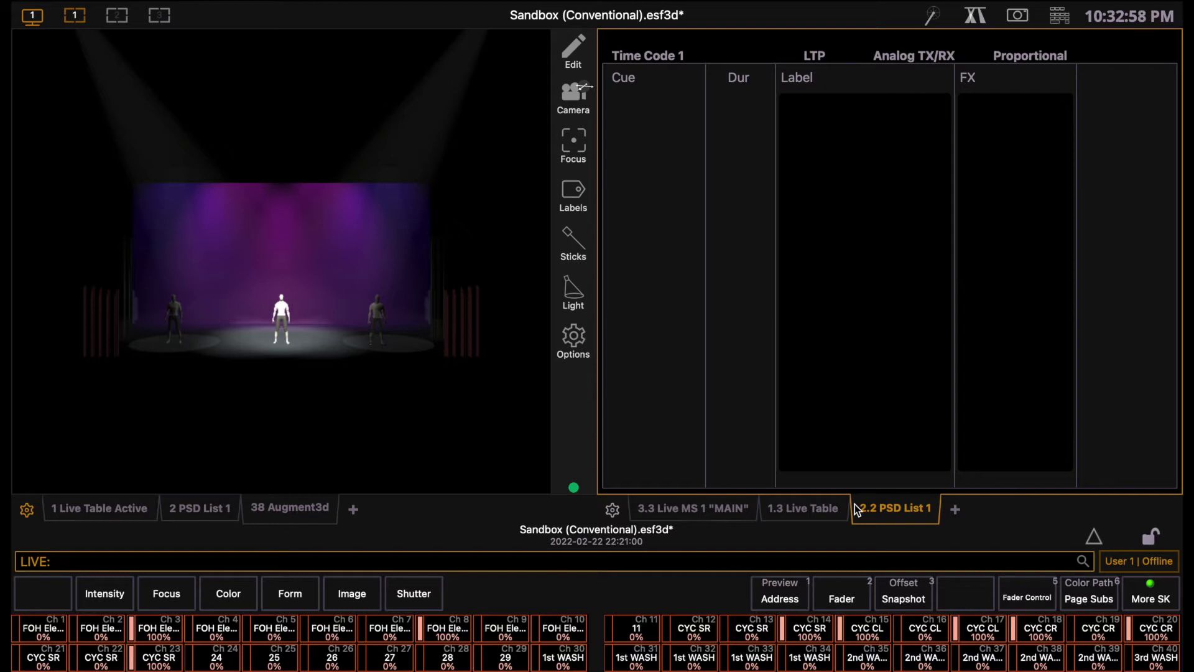
Record the current stage look as cue 1
left_click(1059, 15)
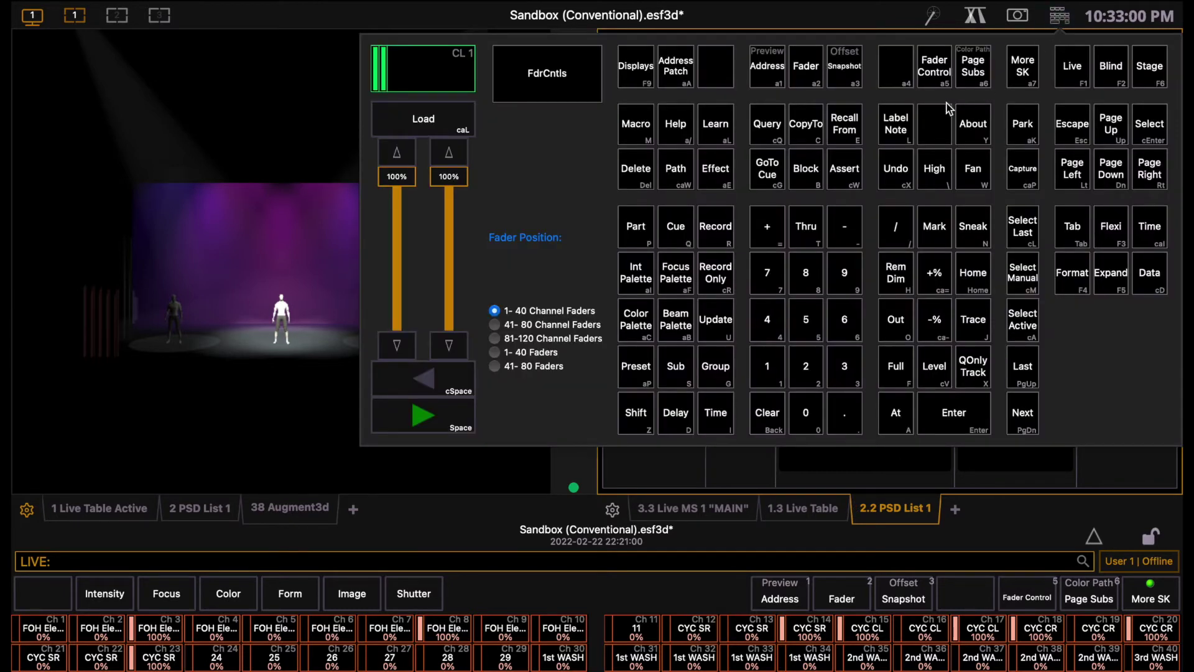
left_click(725, 213)
left_click(672, 226)
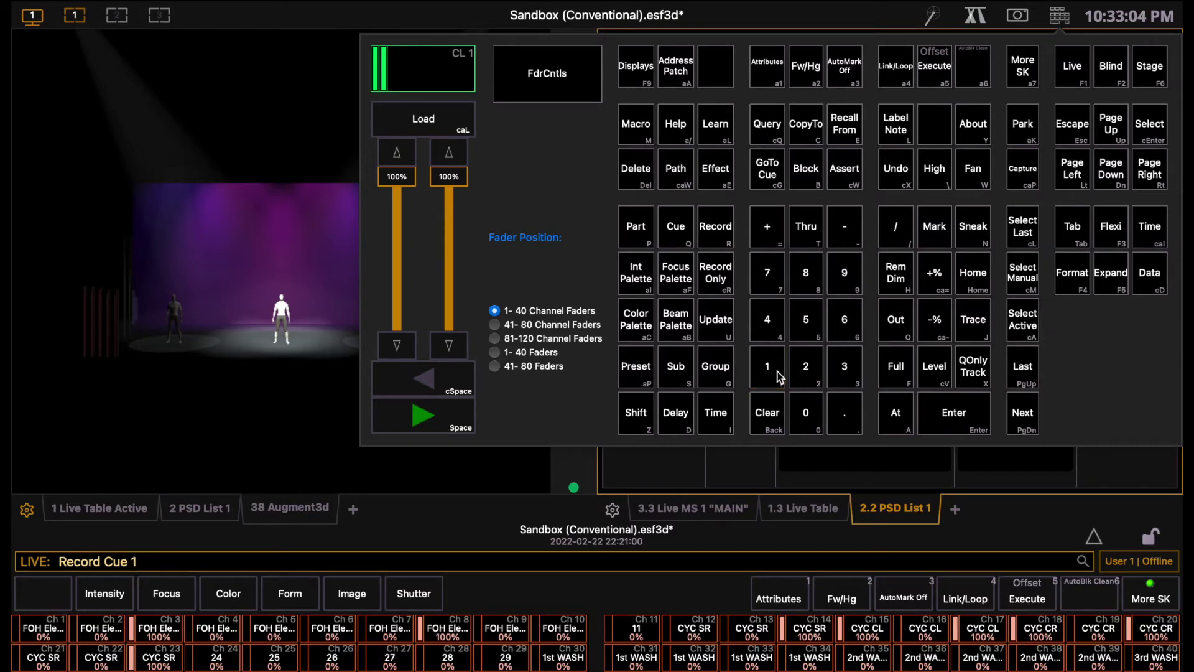
left_click(955, 420)
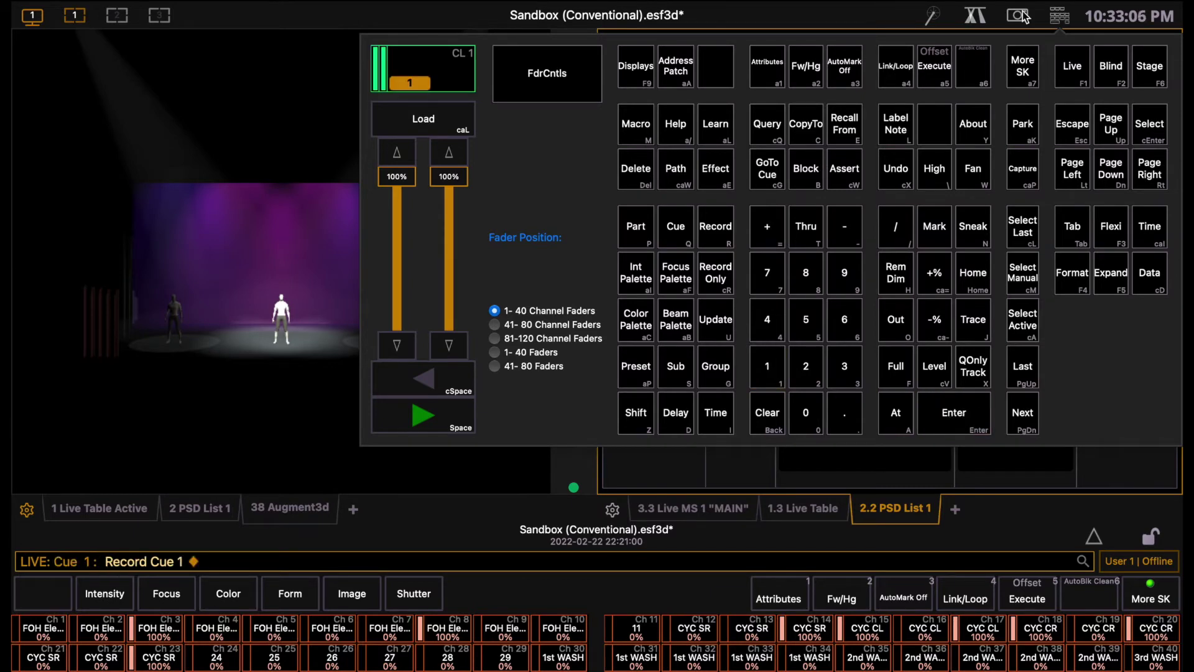
left_click(1056, 19)
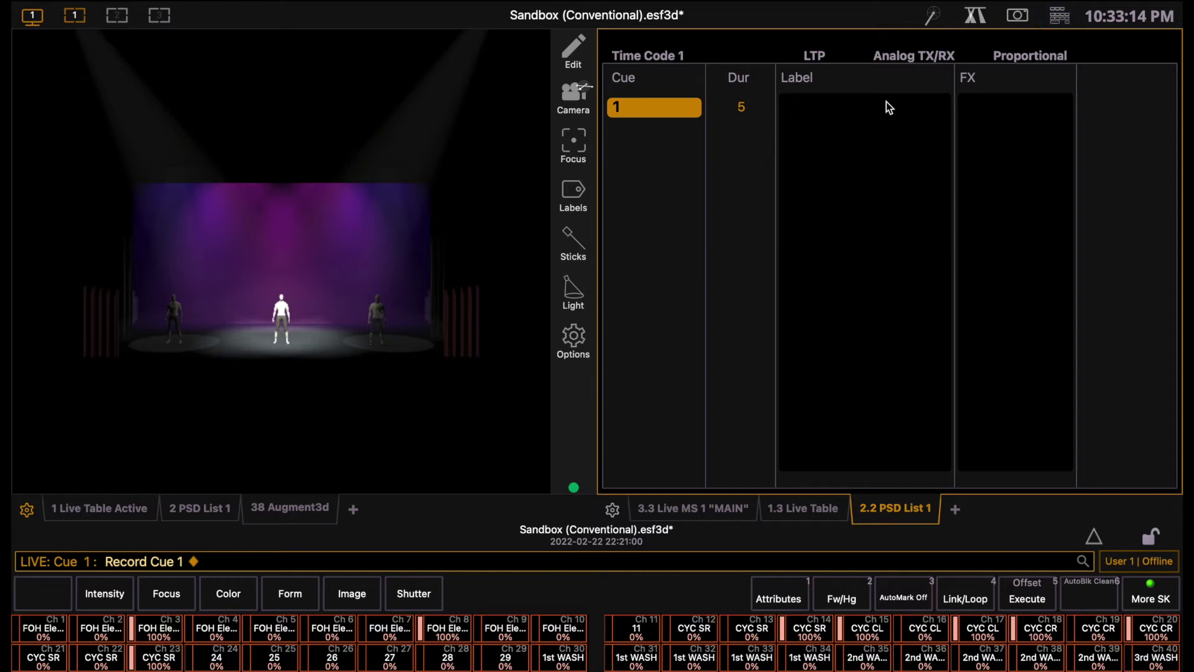
Label cue 1 'Start of Scene' and return to the MAIN magic sheet
left_click(817, 109)
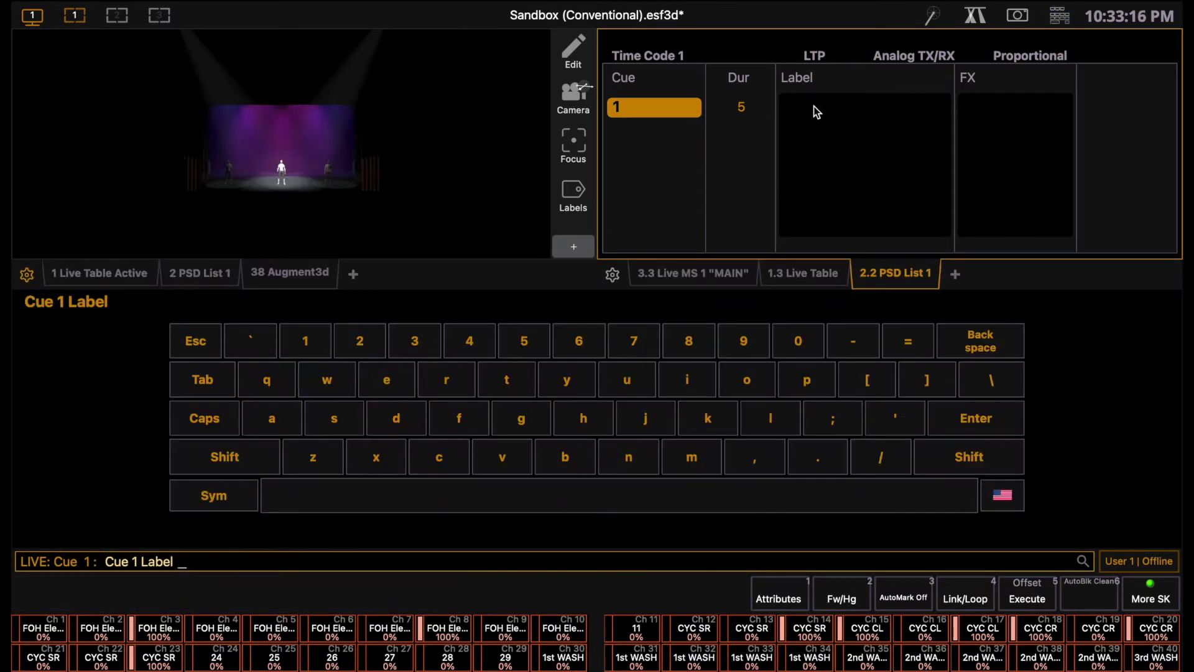
type("Start of Scene")
key("Return")
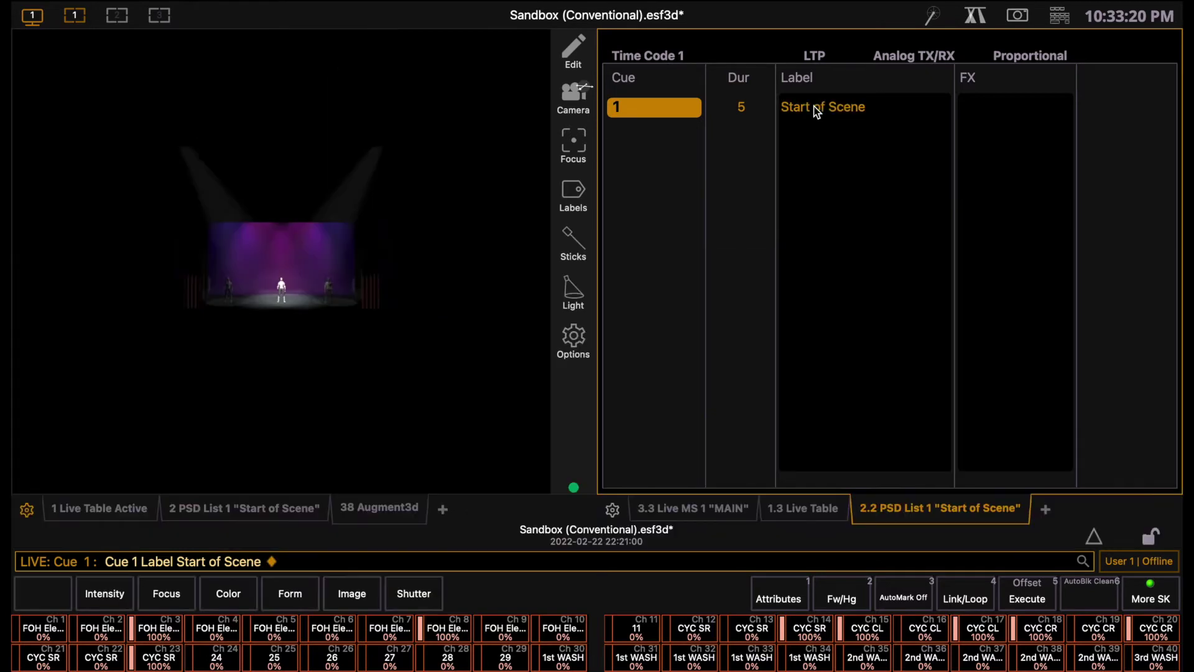
left_click(1058, 9)
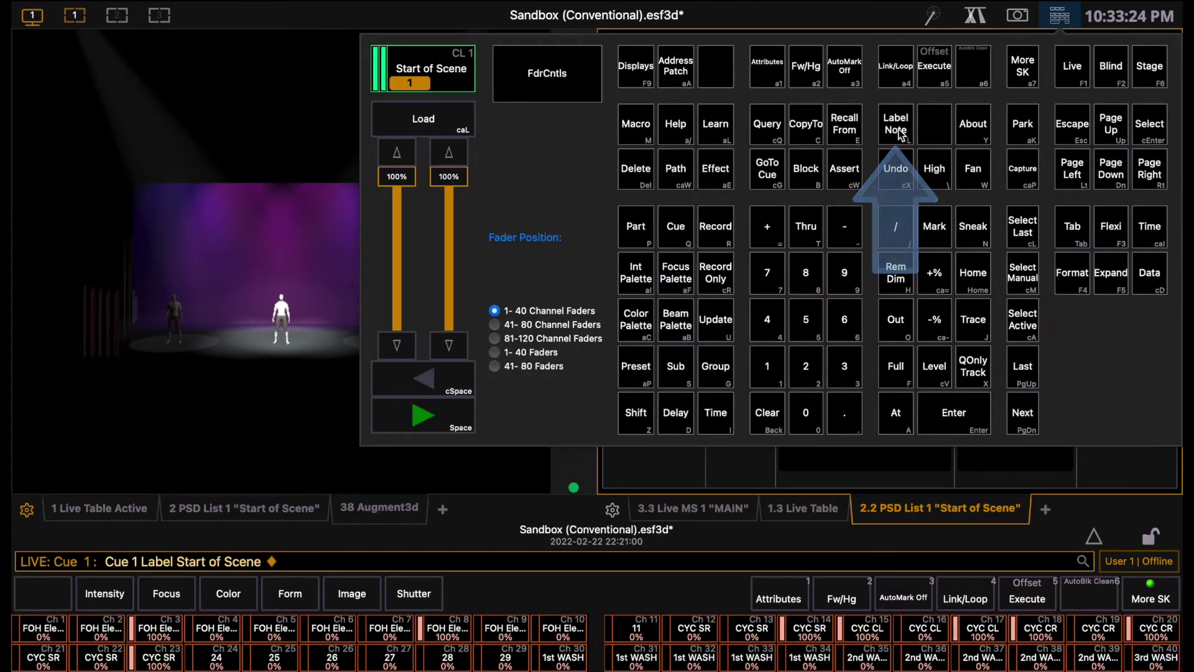
left_click(1062, 15)
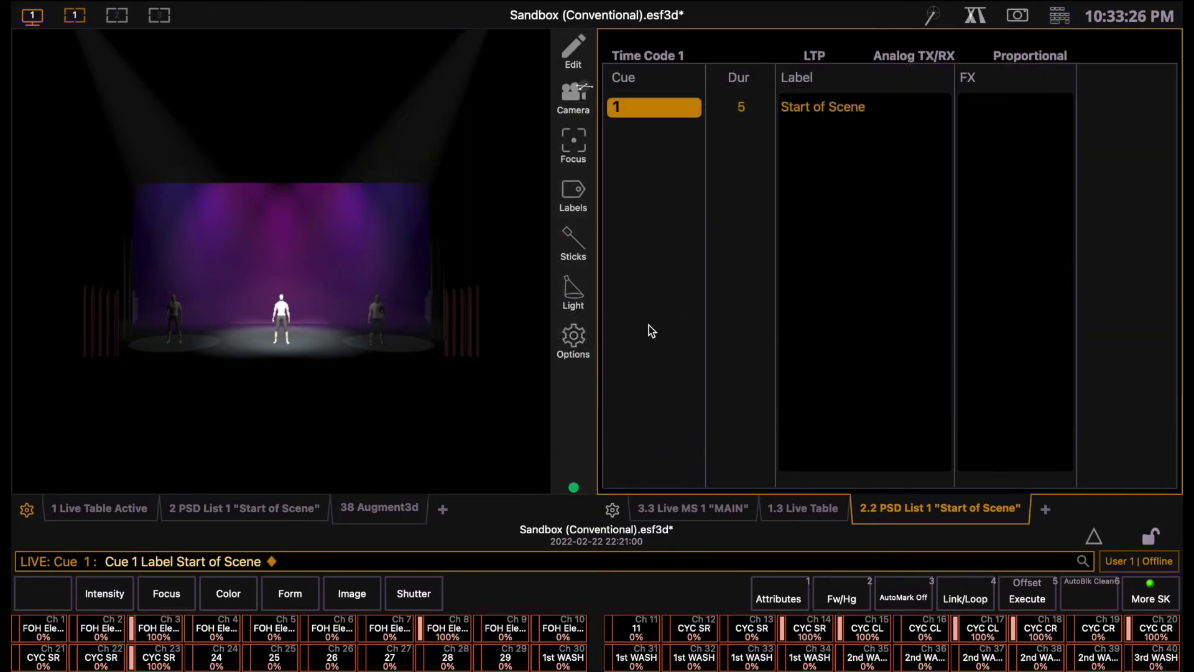
left_click(728, 509)
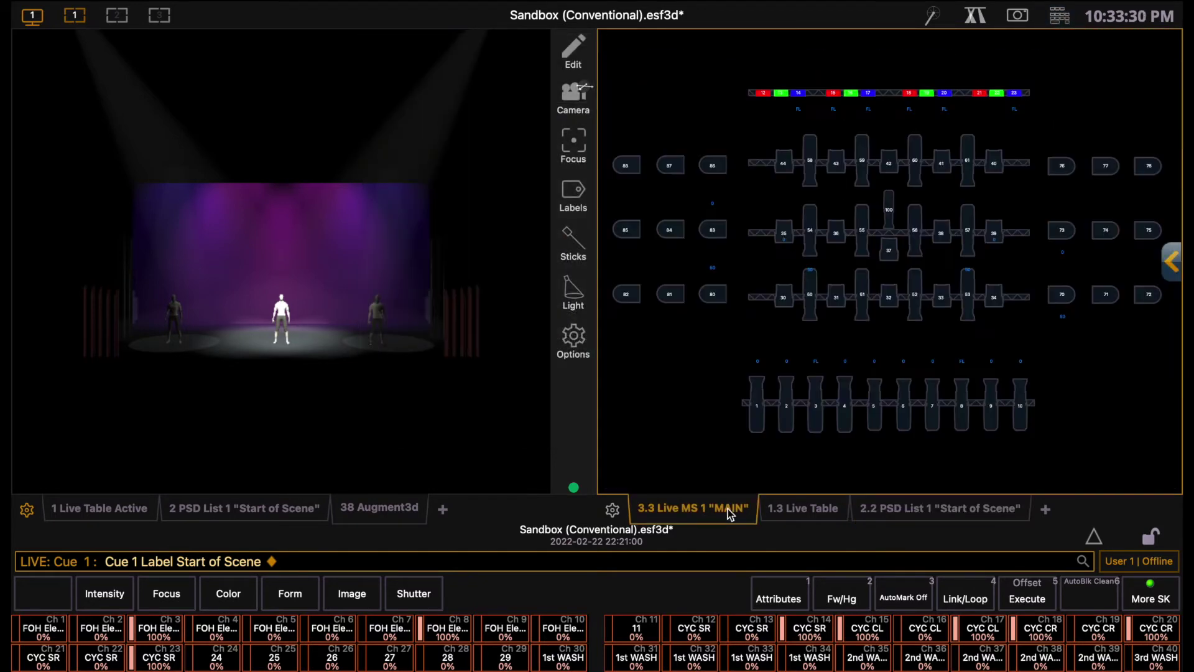
Select LED channels 13, 16, 19, 22, 15 and 18, then turn channels 3 and 8 out
left_click(781, 92)
left_click(851, 93)
left_click(926, 92)
left_click(997, 93)
left_click(833, 92)
left_click(909, 93)
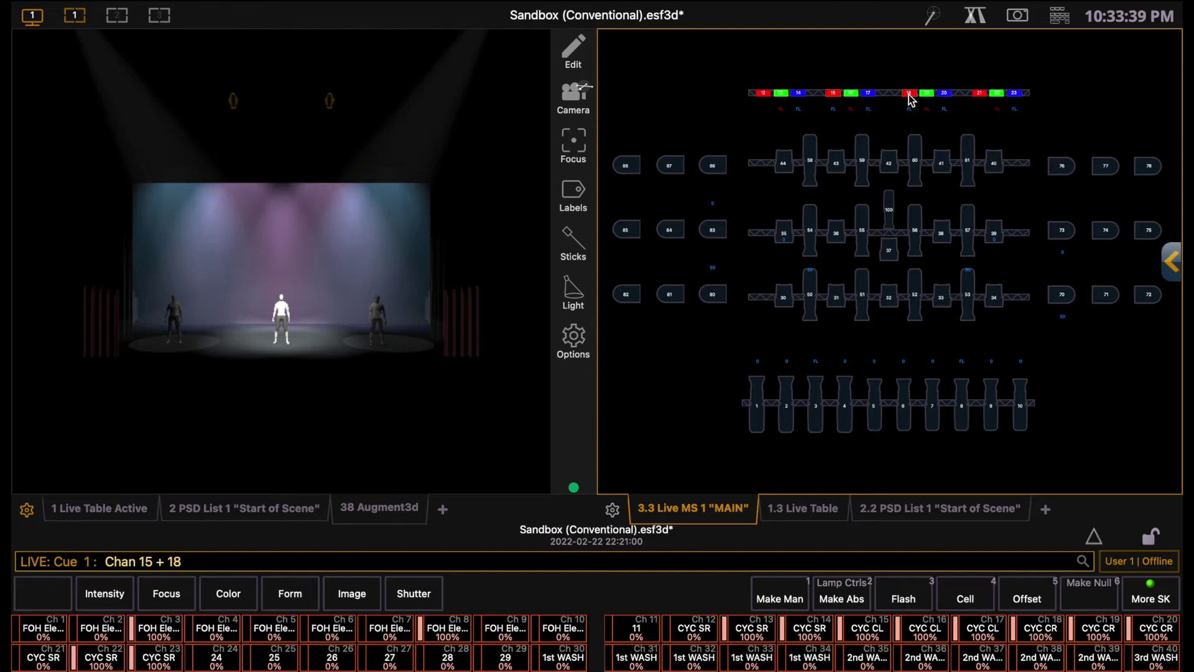
left_click(816, 404)
left_click(962, 405)
key("o")
Turn side light channels 73, 70, 80 and 83 out
left_click(1062, 230)
left_click(1062, 294)
left_click(713, 294)
left_click(713, 230)
key("a")
key("o")
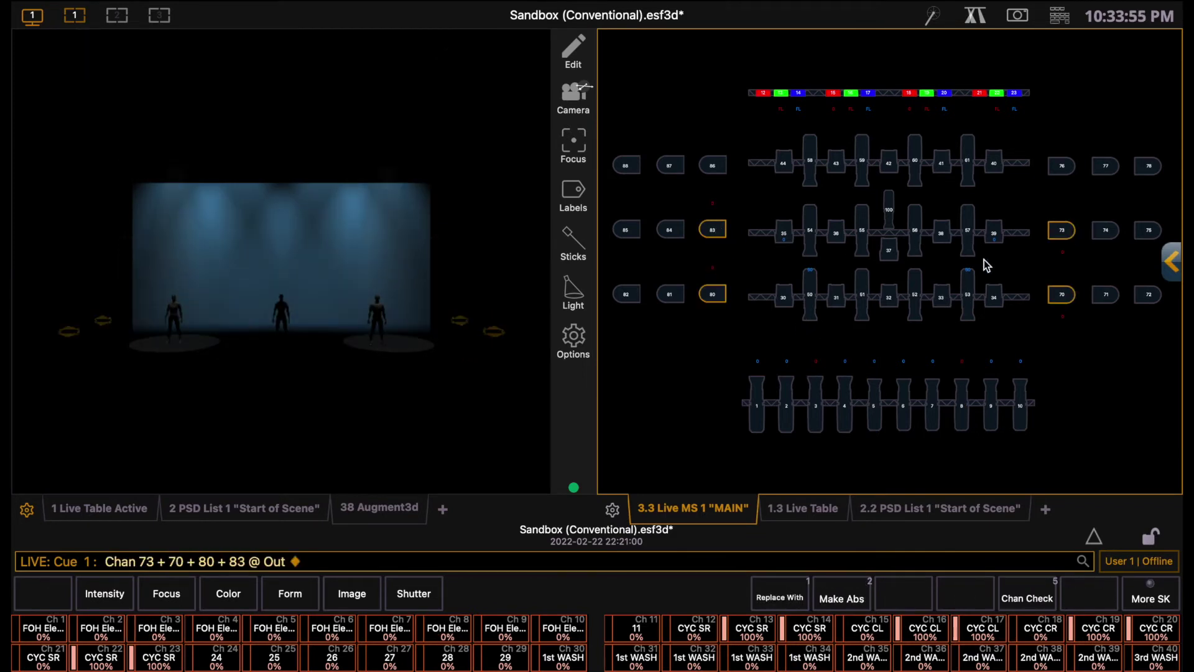
Set channels 35, 37 and 39 to 50 percent
left_click(784, 233)
left_click(889, 250)
left_click(994, 233)
key("a")
key("5")
key("0")
key("Return")
Bring channel 30 to full and back out, and turn channel 44 out
left_click(941, 233)
key("f")
left_click(784, 297)
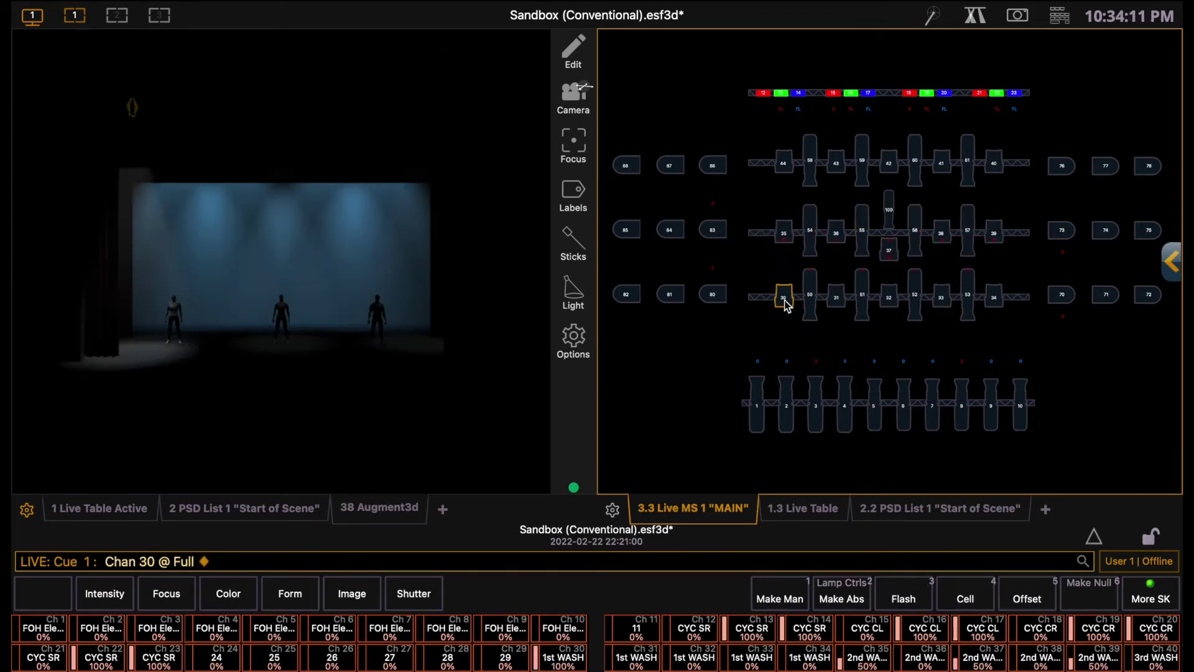
left_click(784, 163)
key("o")
Bring channels 37, 9, 2 and 100 to full for a centre pool
left_click(889, 250)
key("f")
left_click(991, 404)
key("f")
left_click(787, 404)
key("f")
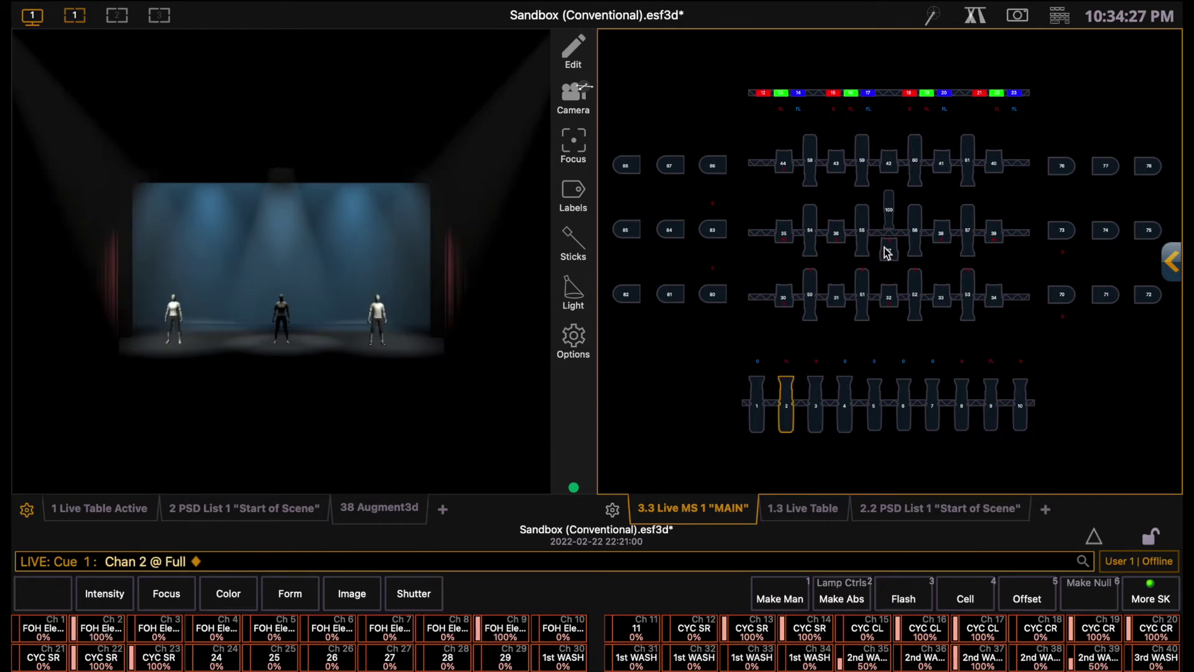
left_click(889, 210)
key("f")
Return to the PSD cue list and start a Record command on the keypad
left_click(876, 508)
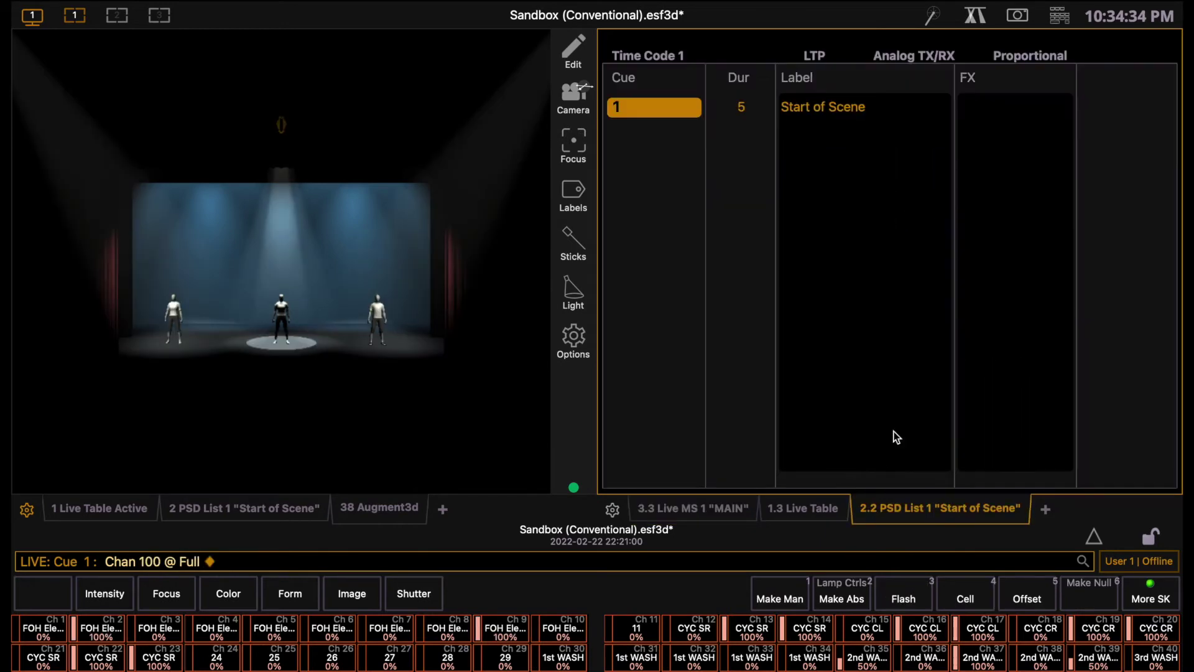
left_click(1059, 16)
left_click(712, 232)
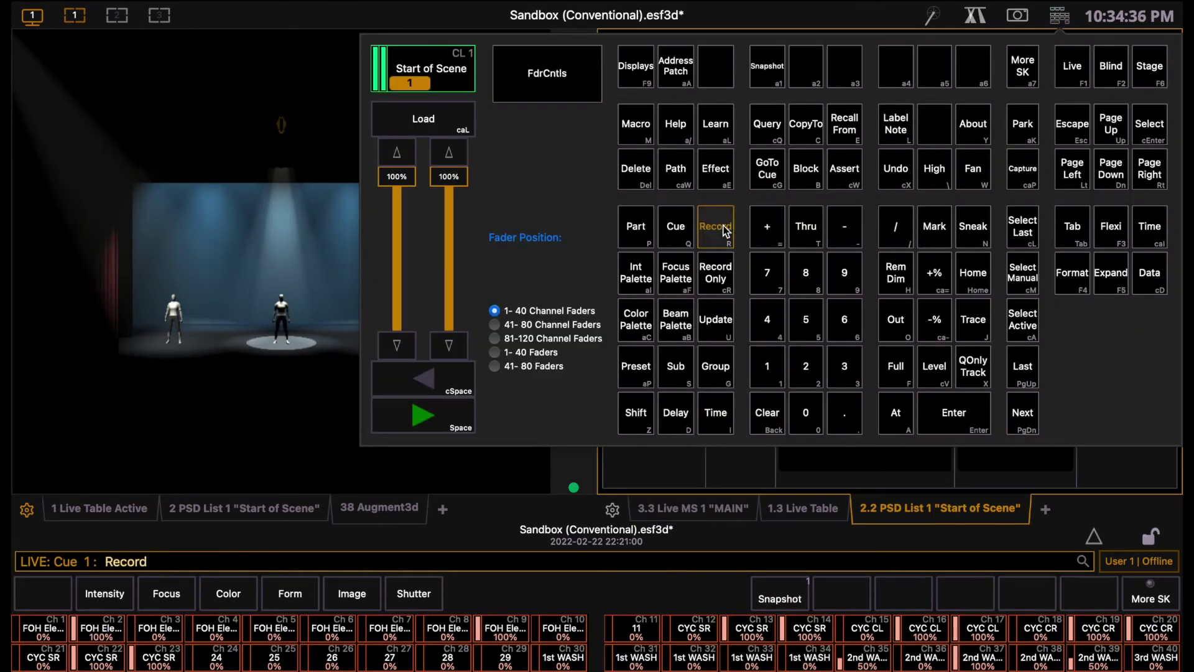
Record the current look as cue 2
left_click(679, 234)
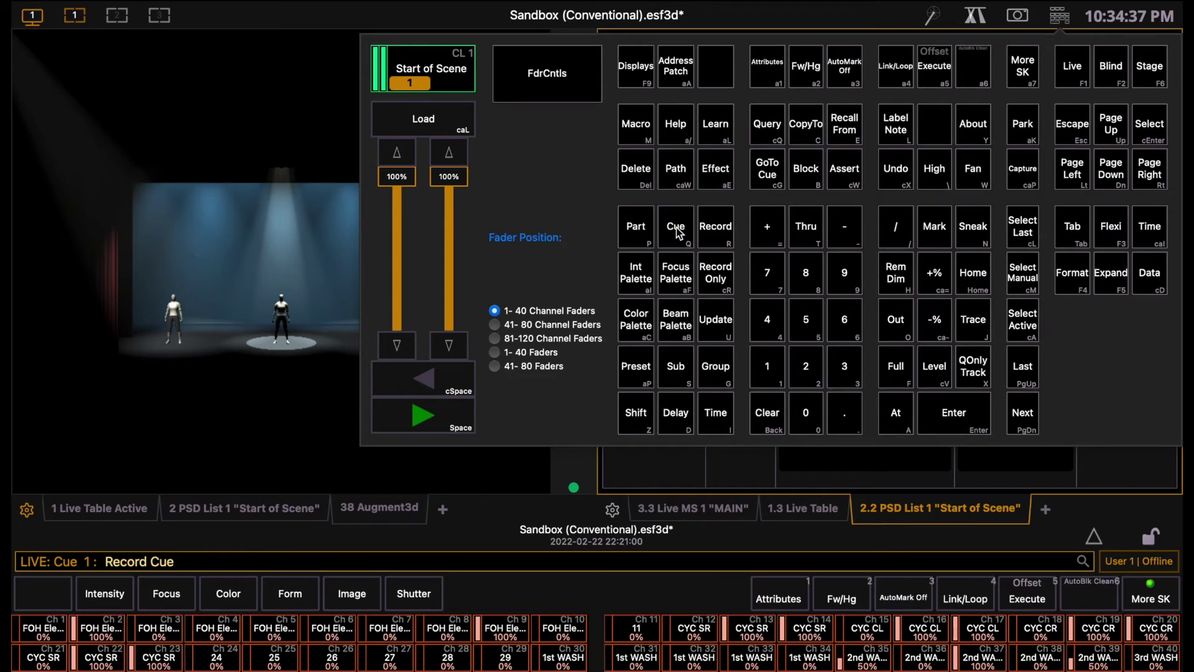
left_click(804, 373)
left_click(952, 425)
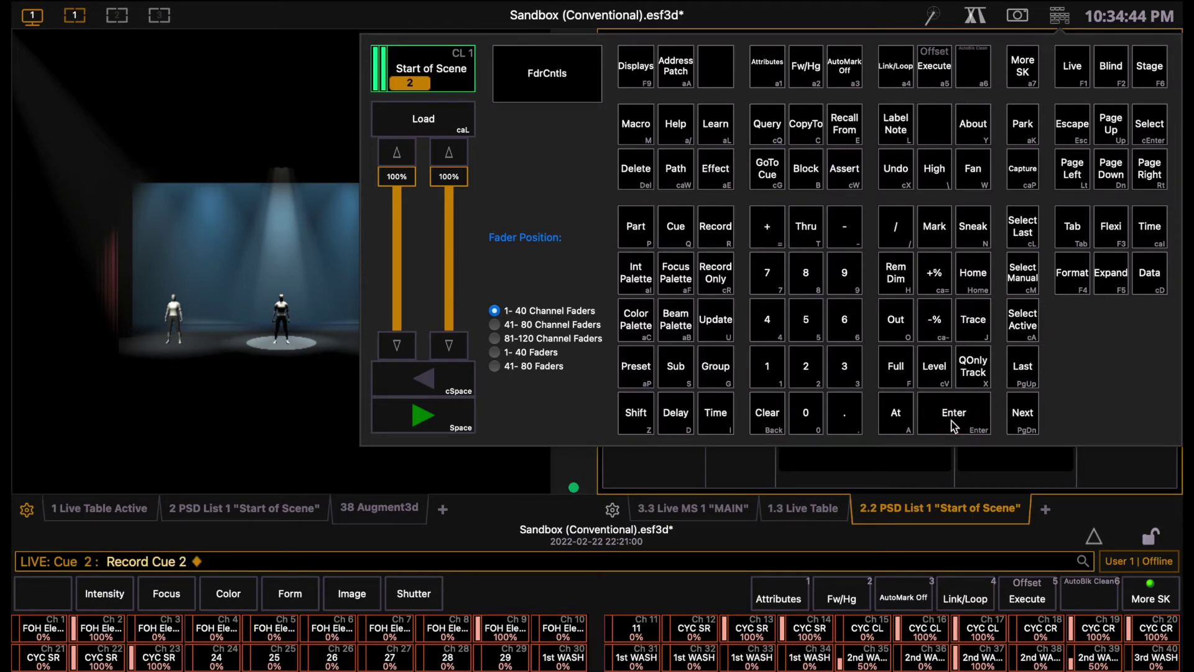
left_click(1060, 23)
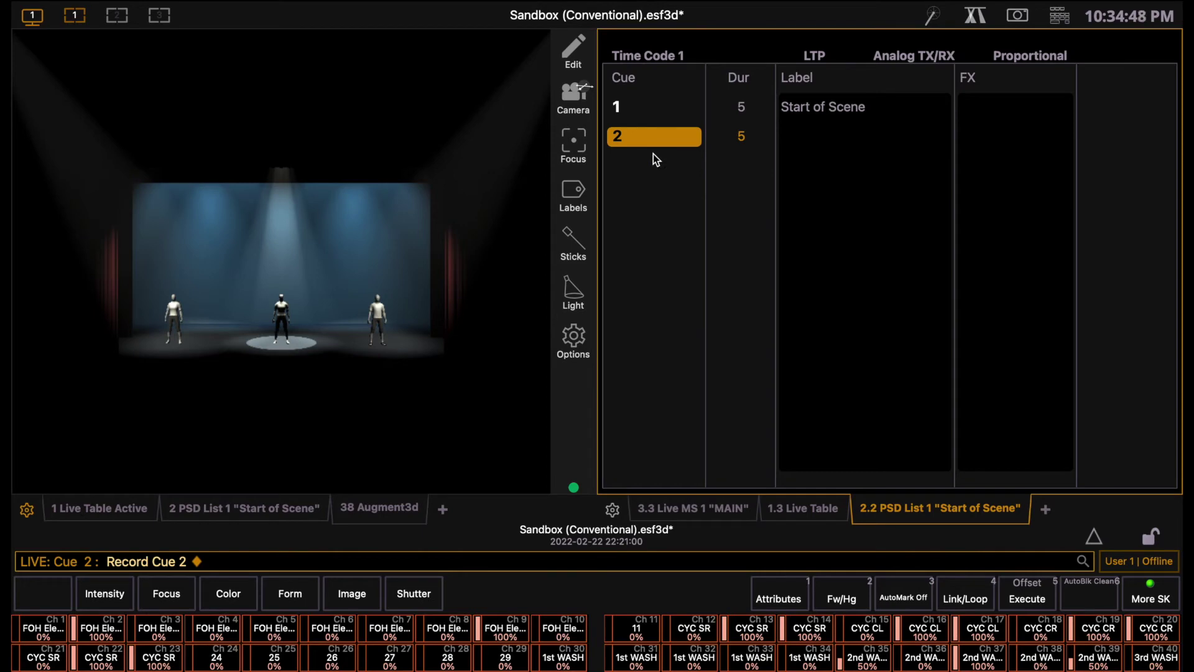
Set cue 2's fade time to 0 seconds
left_click(1061, 23)
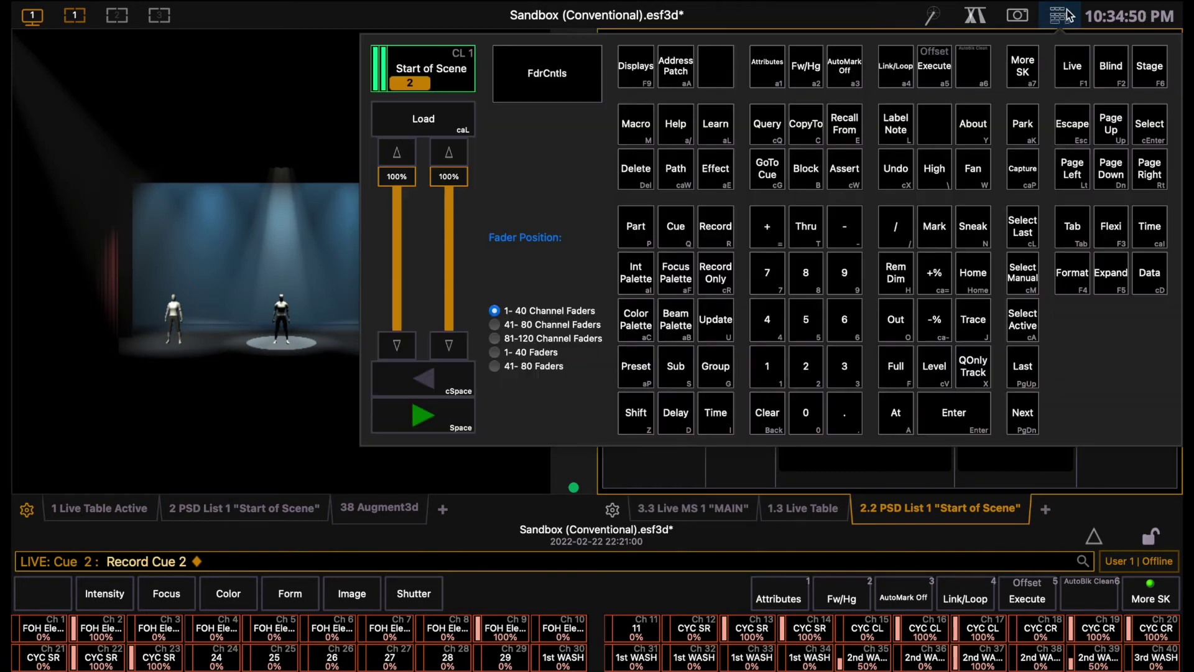
left_click(721, 417)
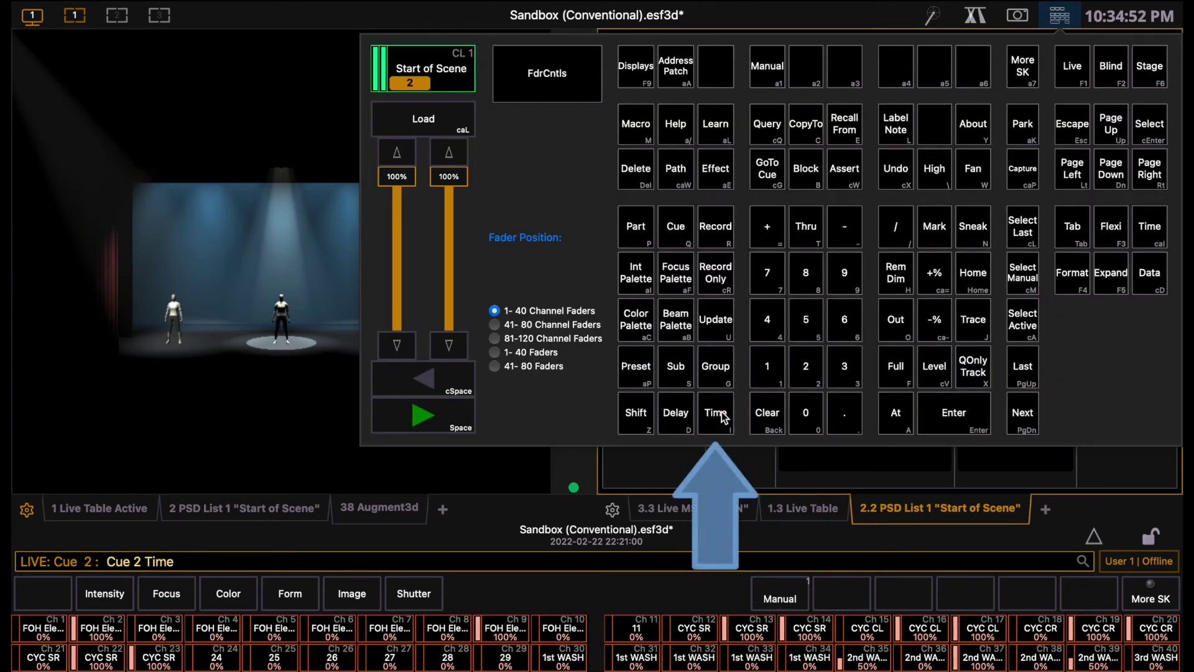
left_click(800, 371)
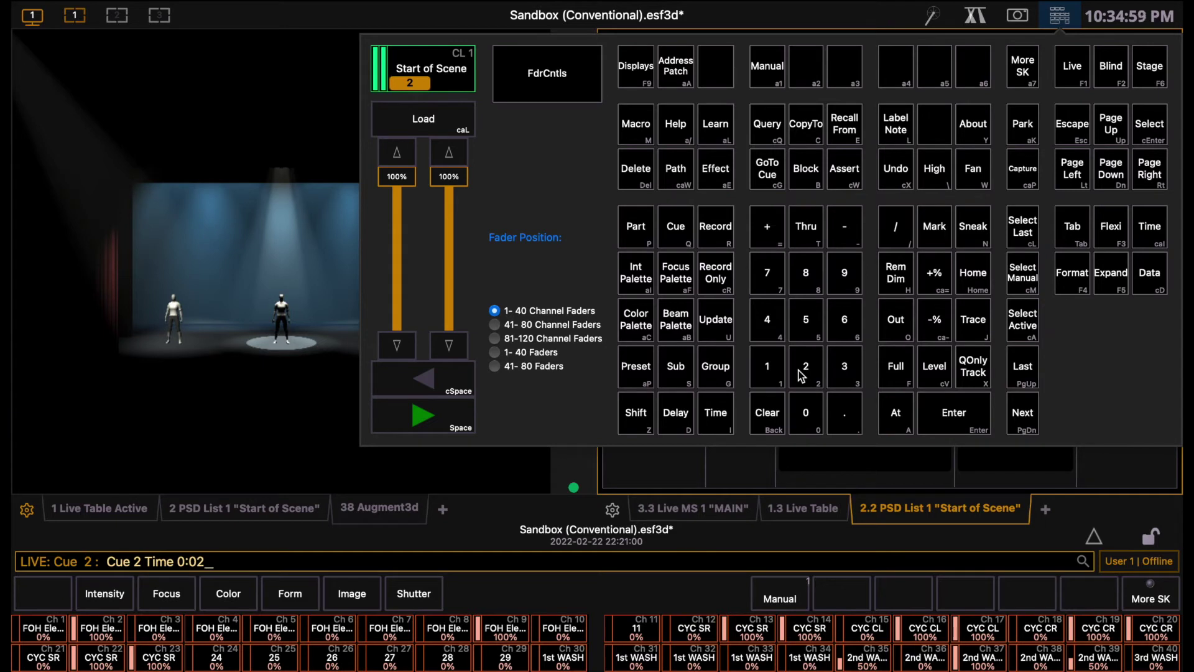
left_click(769, 413)
left_click(803, 416)
left_click(944, 420)
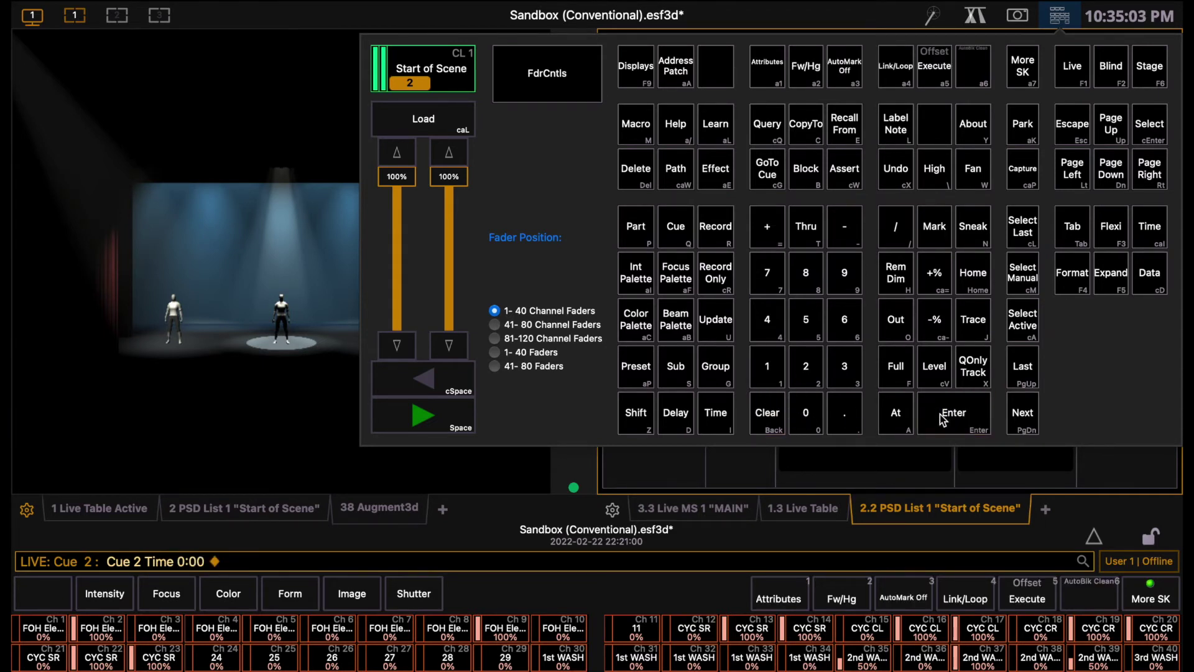
left_click(1057, 19)
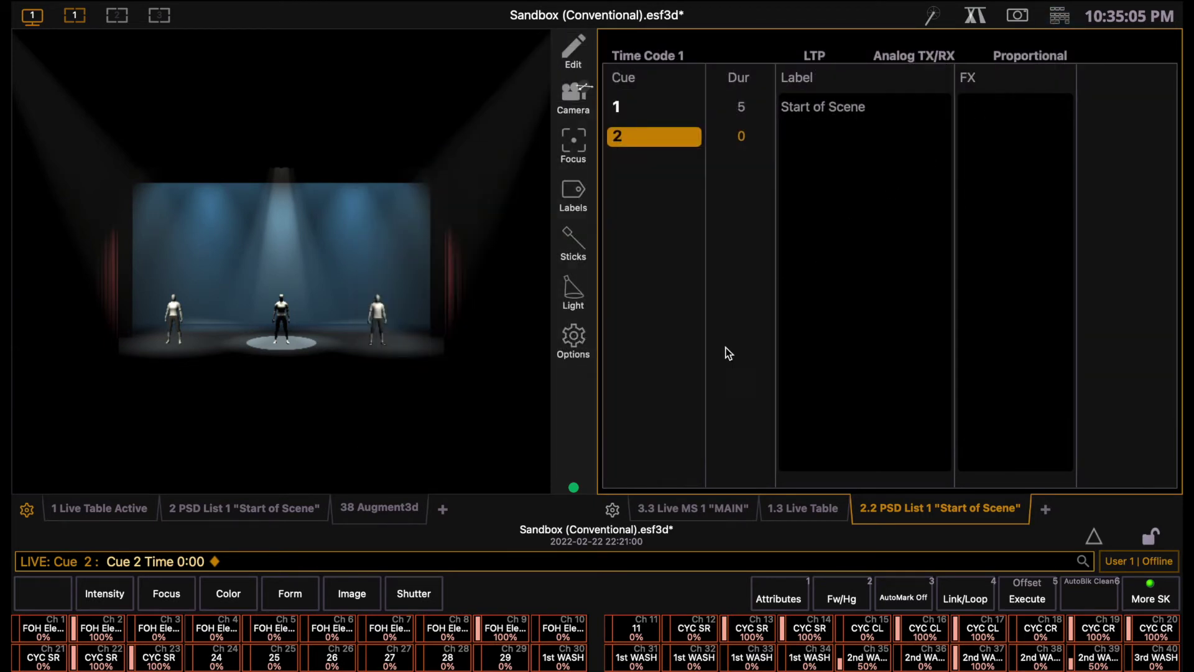
Label cue 2 'Intro to Scene' and bring up the magic sheet
left_click(854, 143)
type("Intro to Scene")
key("Return")
left_click(693, 508)
key("ctrl+shift+g")
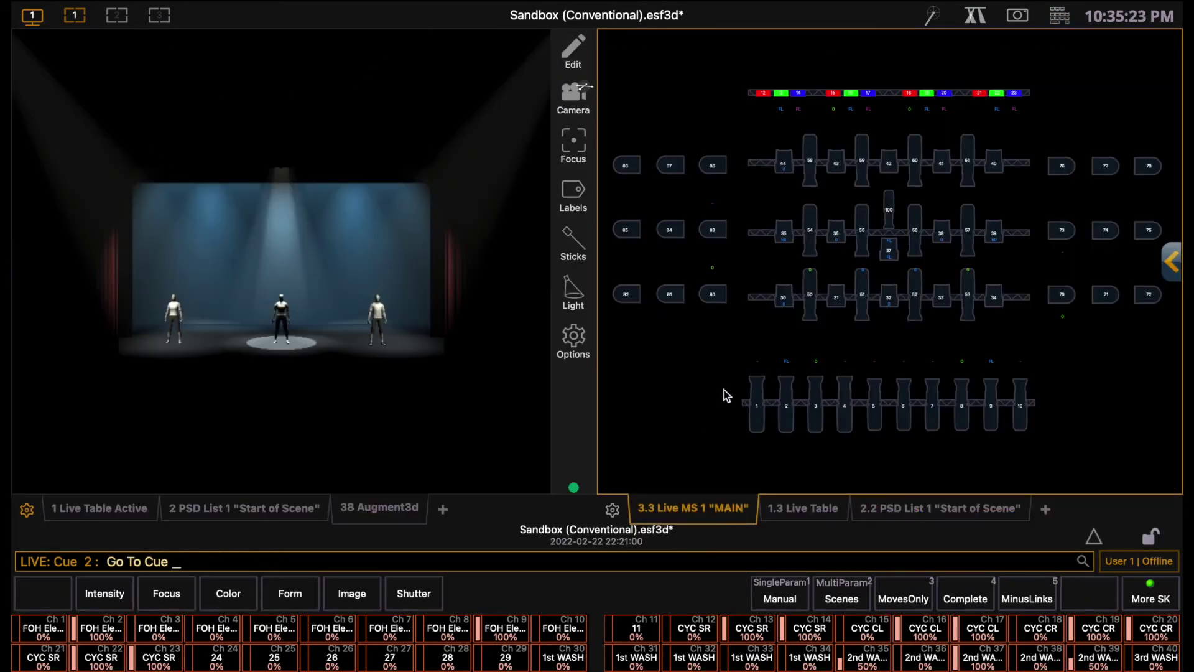
Return to cue 1 and set front channels 2, 3 and 8 to 50%
type("1")
key("Return")
left_click(909, 93)
left_click(889, 297)
left_click(786, 404)
left_click(815, 405)
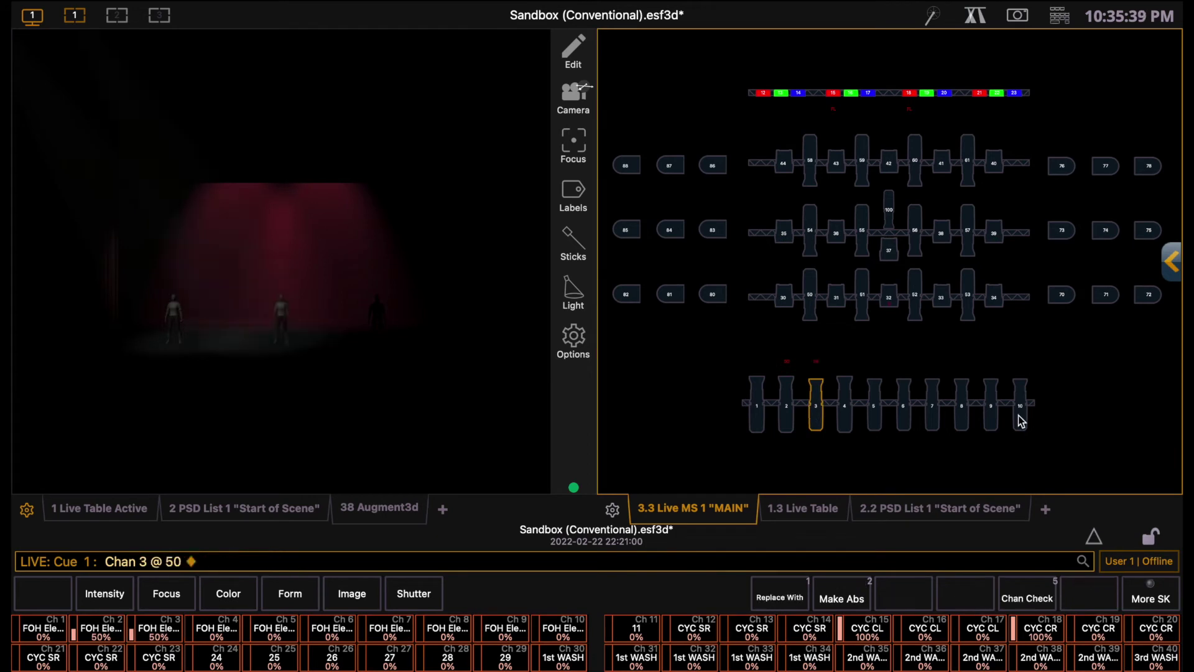
left_click(962, 404)
Set channels 35 and 39–44 to 50% and bring channels 78, 86 and 87 to full
left_click(994, 233)
left_click(784, 233)
left_click(994, 163)
left_click(889, 163, "shift")
left_click(837, 163)
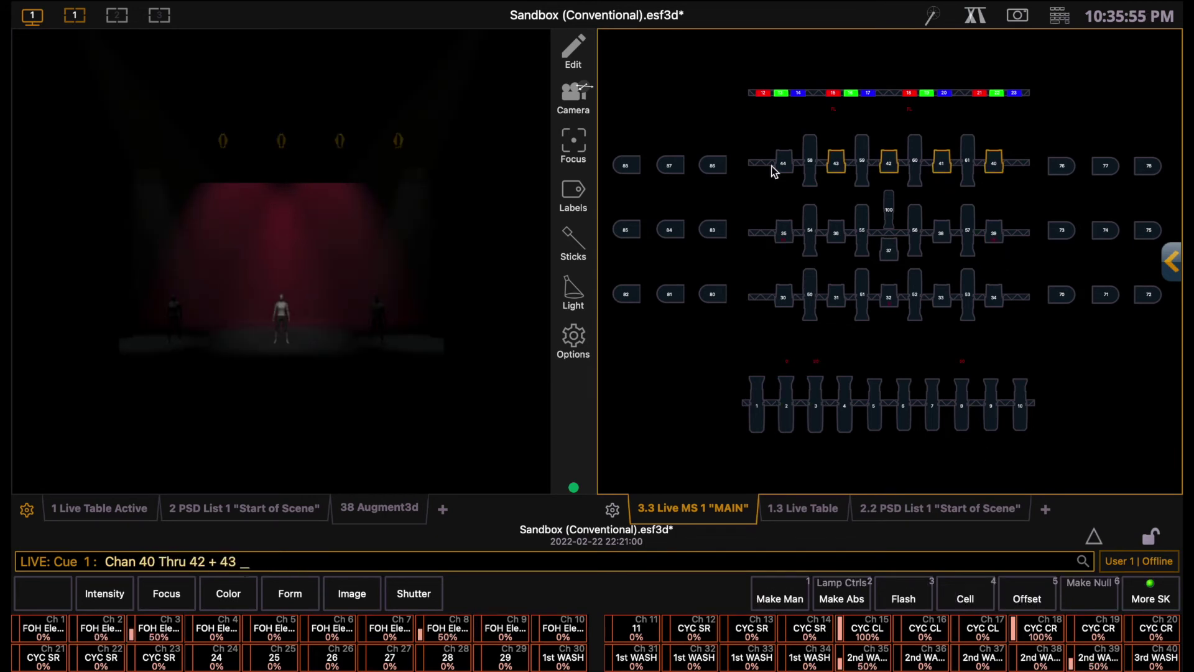
left_click(784, 163)
left_click(1149, 166)
left_click(713, 166)
left_click(671, 166)
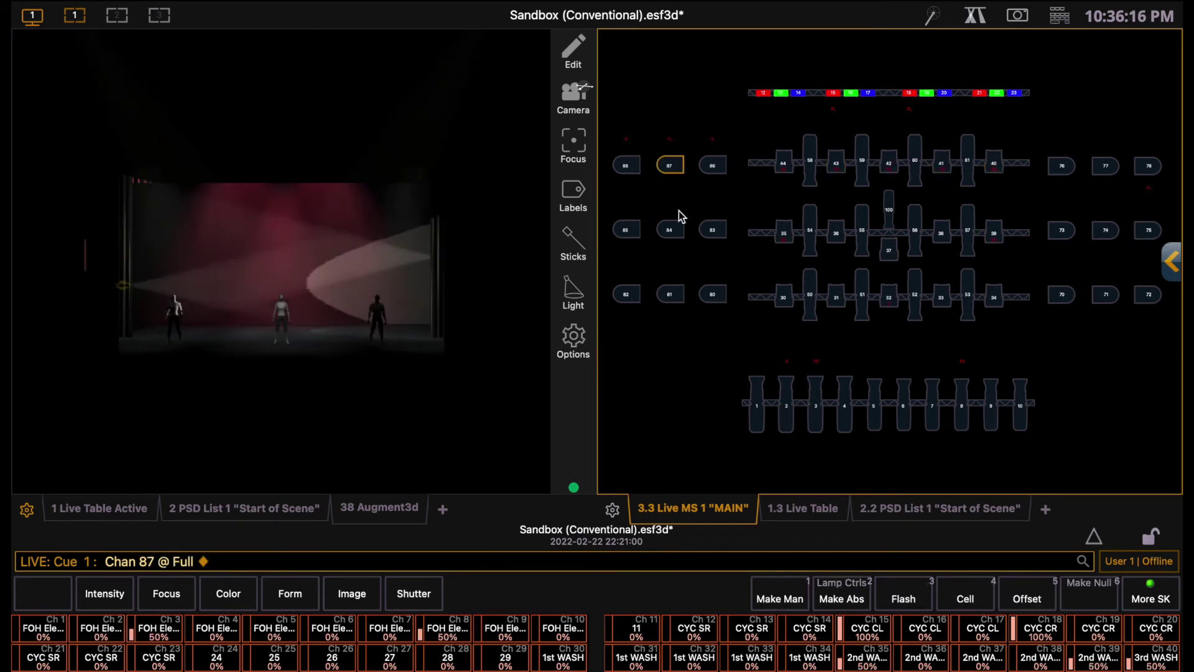
Record cue 3 labelled 'Dialogue Starts', then record cue 4
left_click(703, 165)
left_click(930, 510)
type("r3")
key("Return")
type("lDial")
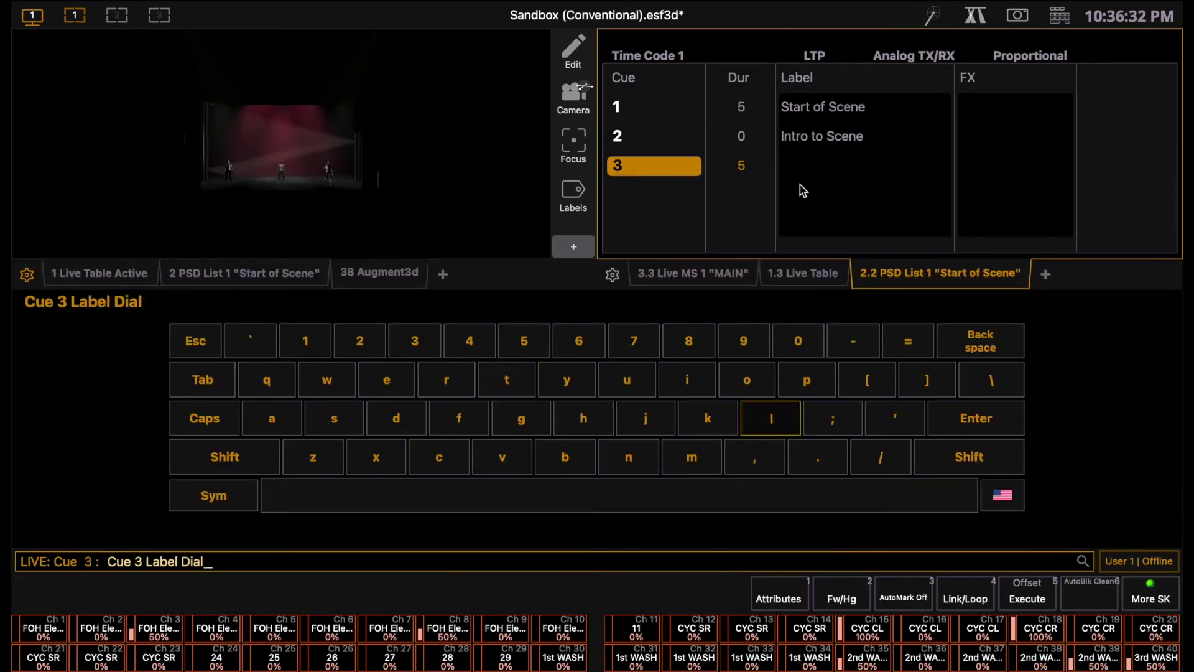
type("ogue Starts")
key("Return")
key("r")
key("4")
key("Return")
Bring LED channels 17 and 23 and downlight channel 100 to full, and turn channel 1 out
left_click(693, 508)
left_click(868, 93)
left_click(1015, 93)
key("f")
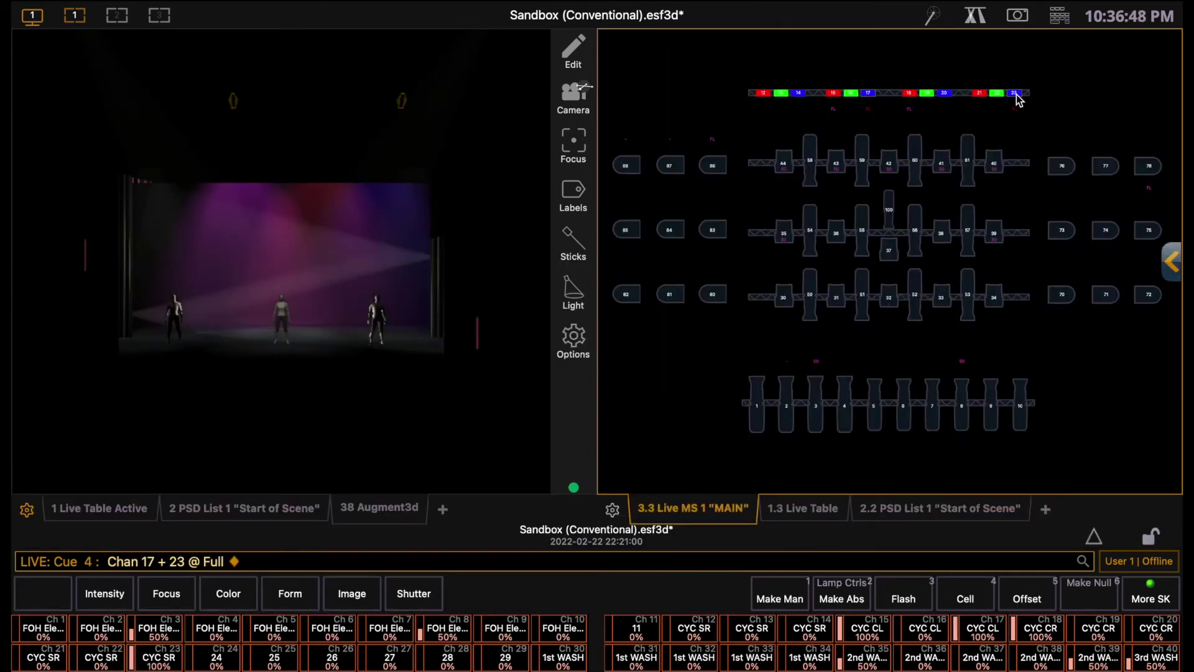
left_click(713, 166)
key("o")
left_click(889, 209)
key("f")
Turn channel 5 out and bring channels 4 and 7 to full
left_click(757, 404)
left_click(875, 404)
key("o")
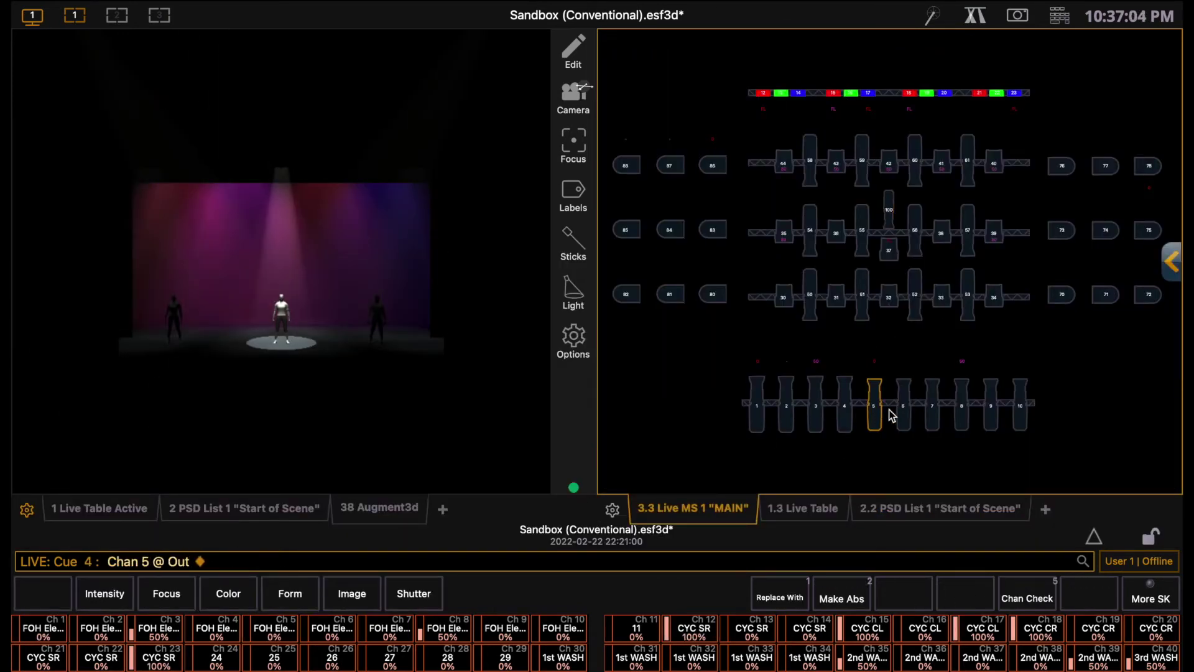
left_click(932, 404)
key("f")
left_click(670, 294)
key("f")
Re-record cue 4 with the new look and label it 'Music Starts'
left_click(940, 508)
key("r")
key("4")
key("Return")
type("l Muisc")
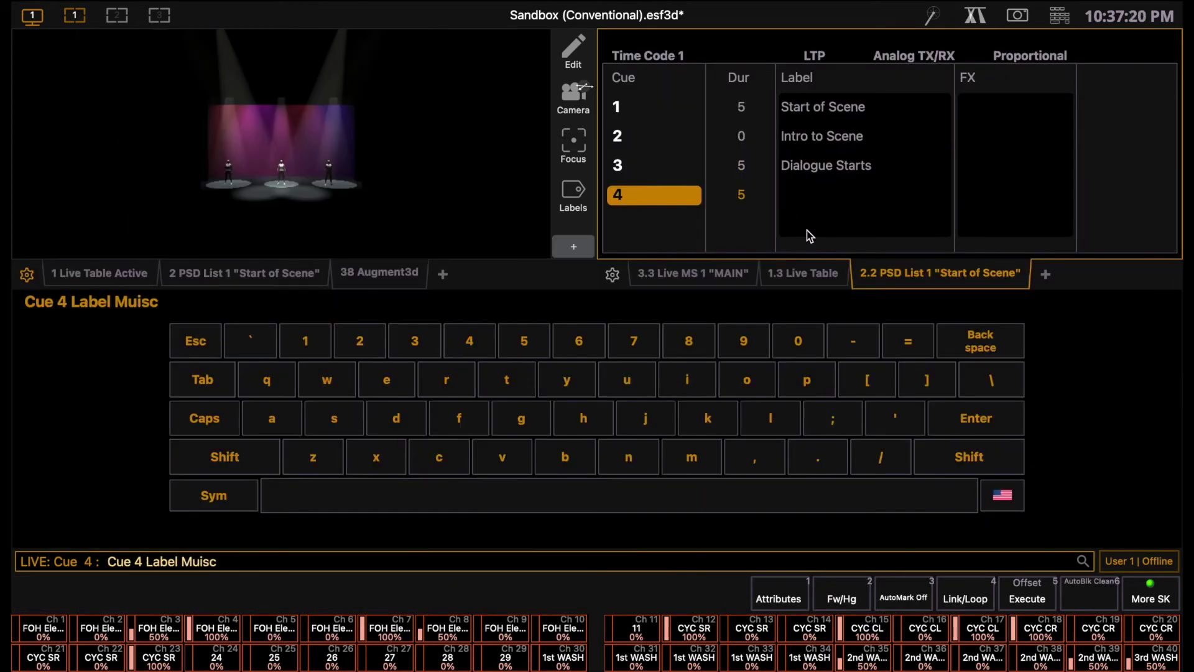
key("BackSpace")
key("BackSpace")
key("BackSpace")
type("sic Starts")
key("Return")
left_click(694, 507)
key("space")
Turn channels 73 and 88 out and bring channels 70, 85, 32 and 37 to full
left_click(889, 251)
key("f")
left_click(1062, 230)
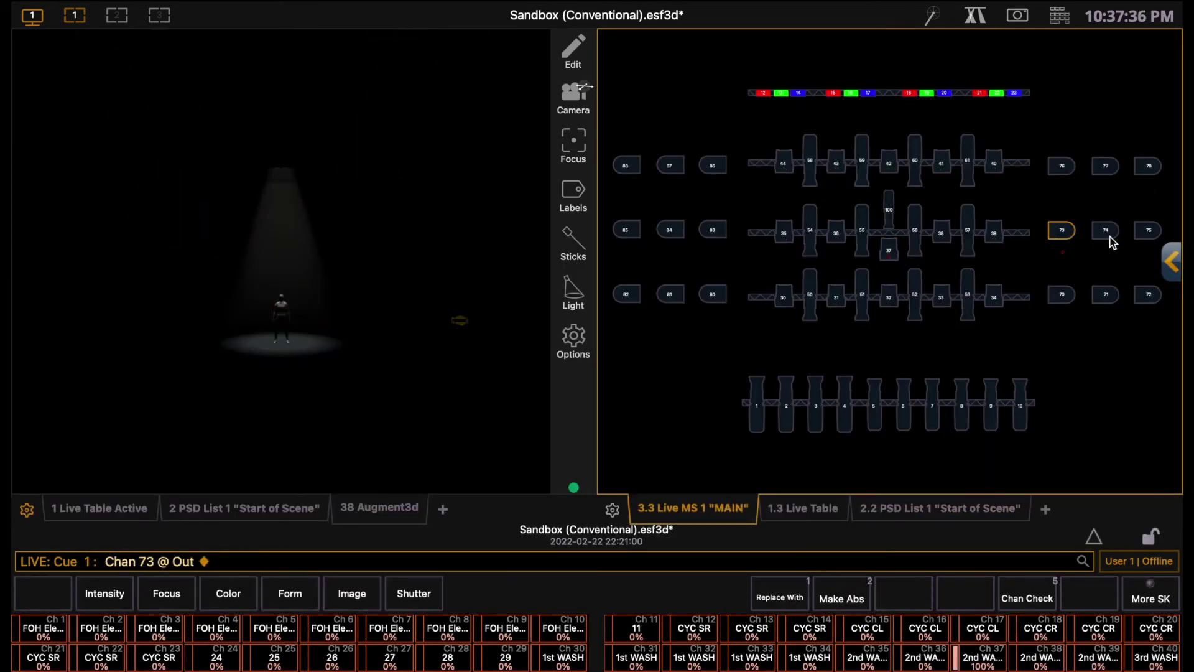
left_click(1062, 294)
key("f")
left_click(626, 230)
key("f")
left_click(626, 165)
key("o")
left_click(890, 296)
key("f")
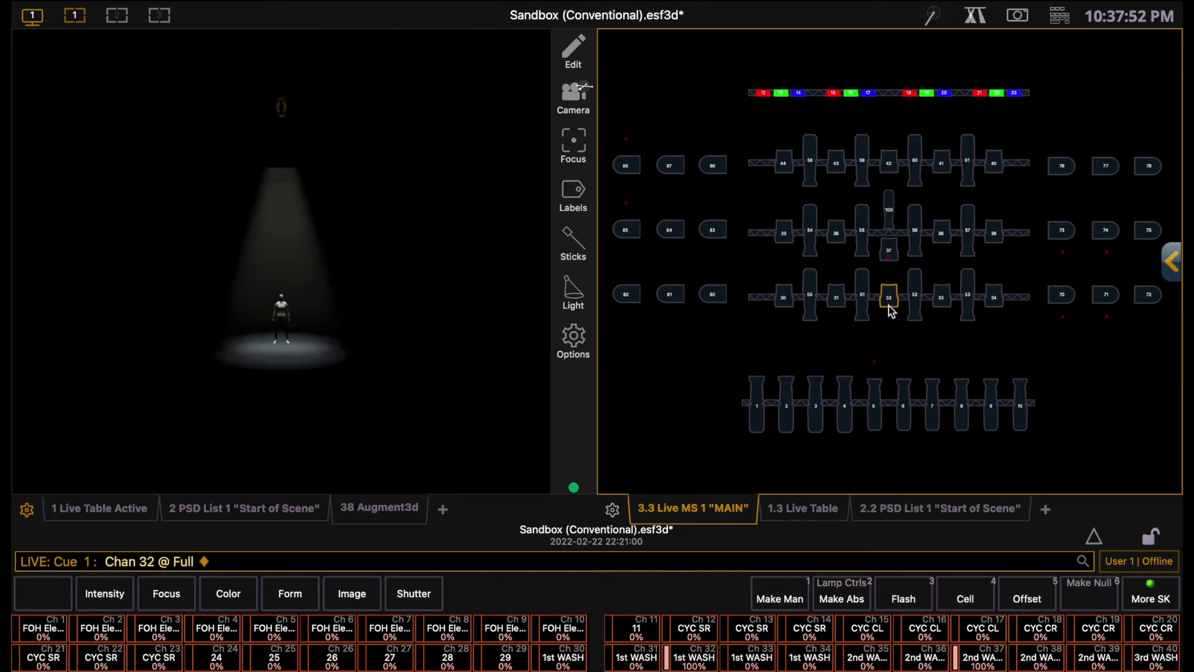
left_click(889, 250)
key("f")
Bring cyc channels 16 and 19 and truss channels 54–61 to full
left_click(851, 93)
key("f")
left_click(927, 93)
key("f")
key("o")
left_click_drag(810, 160, 915, 161)
left_click(968, 173)
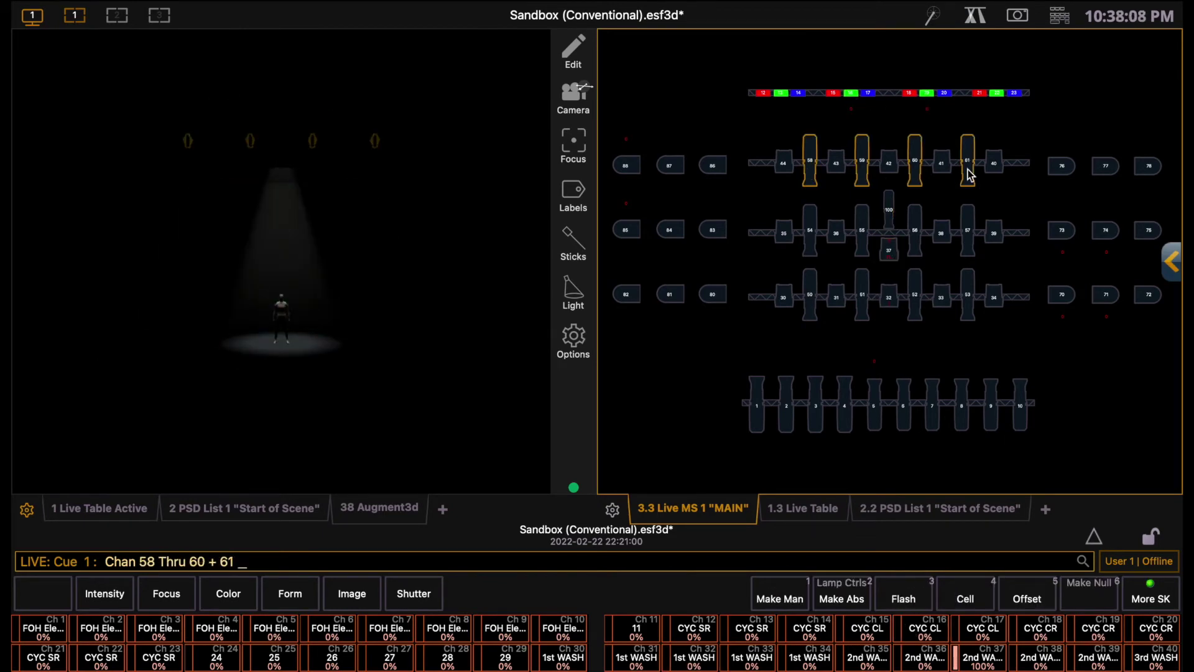
key("f")
left_click_drag(810, 230, 915, 230)
left_click(967, 230)
key("f")
Record cue 5 with a 2-second time, labelled 'Music Hit'
left_click(940, 508)
key("r")
key("5")
key("Return")
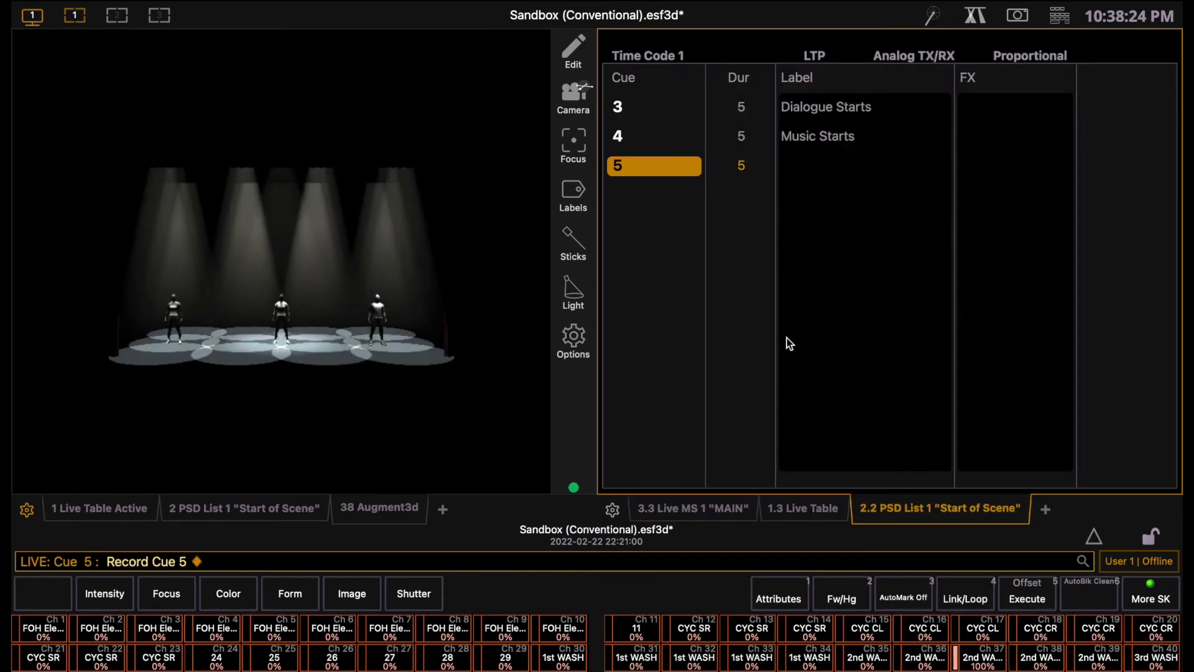
key("t")
key("2")
key("Return")
type("lMusic Hit")
key("Return")
Bring all truss lights, channel 100, the cyc and the spotlight to full
left_click(694, 508)
left_click_drag(1001, 315, 784, 157)
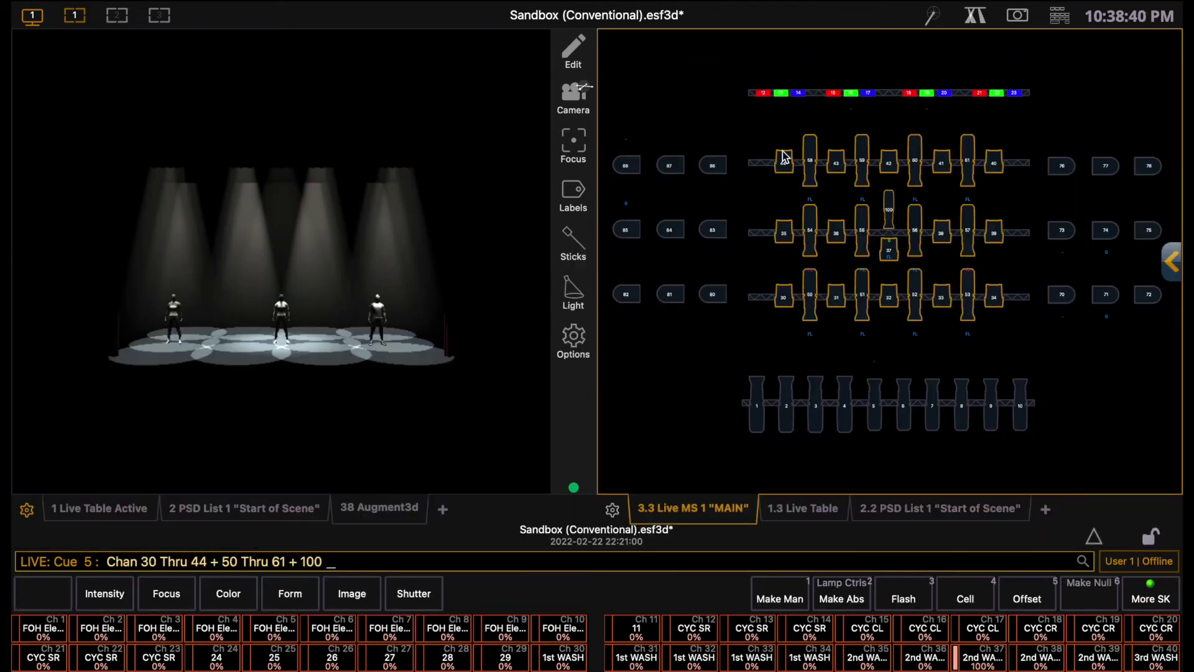
left_click(896, 106)
key("f")
Record cue 6 with a 1-second time, labelled 'Finale'
left_click(899, 515)
key("r")
key("6")
key("Return")
key("t")
key("1")
key("Return")
type("lFinale")
key("Return")
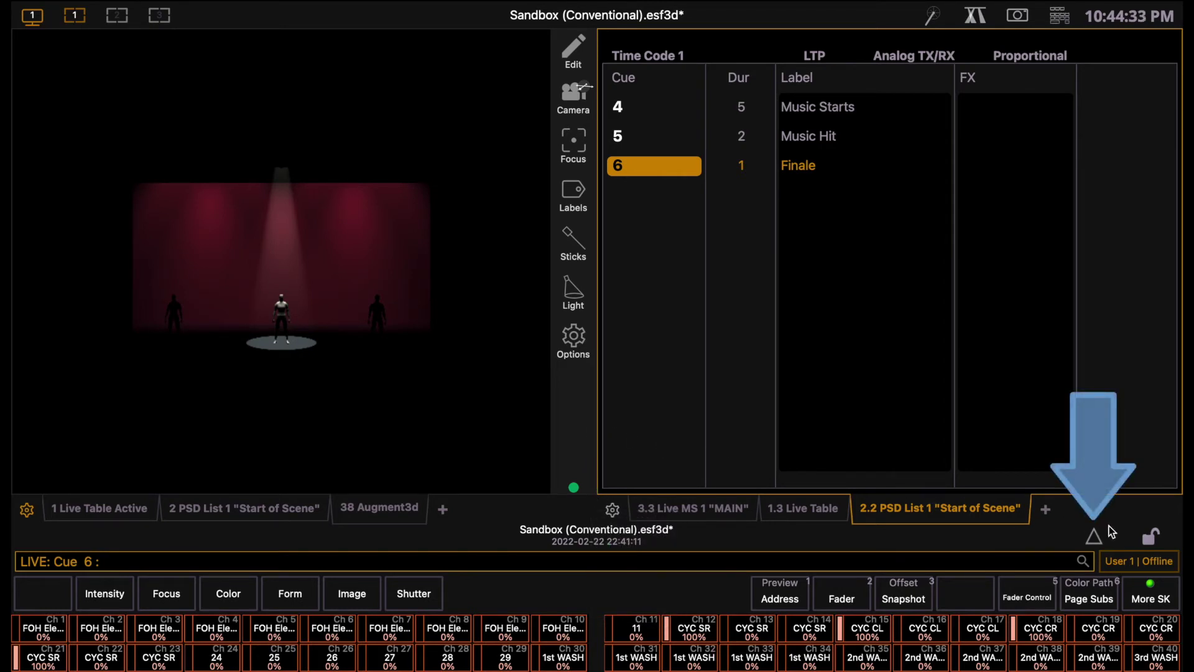
Save the show file via File > Save, confirm with OK, and collapse the browser
left_click(1094, 538)
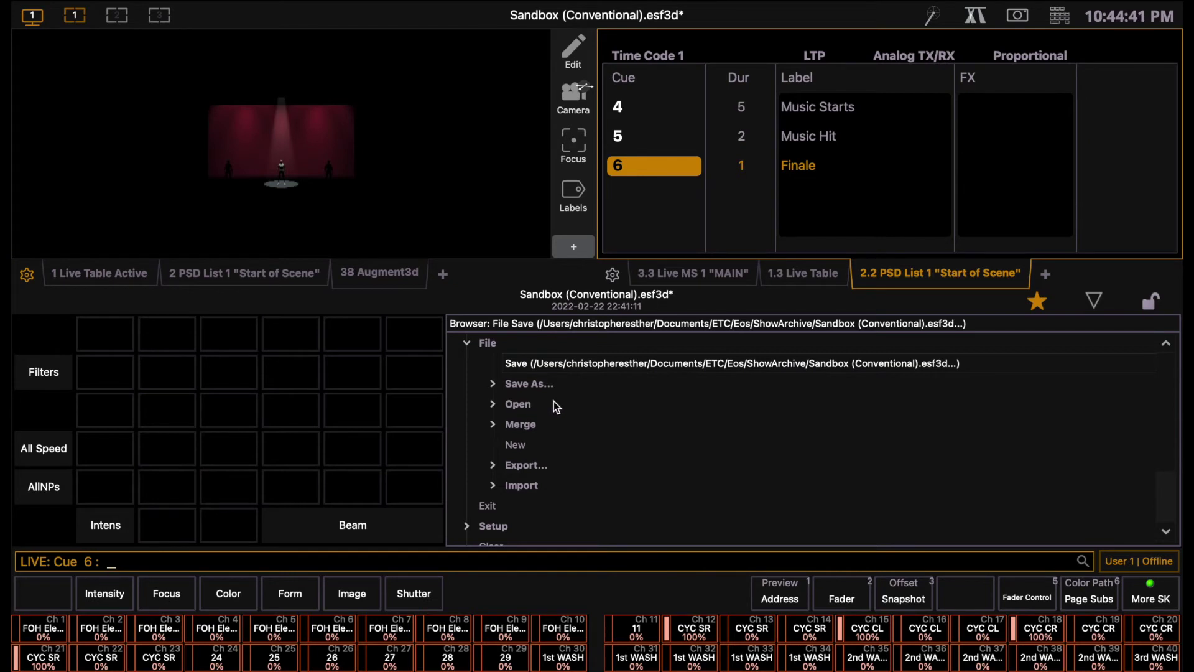
left_click(568, 365)
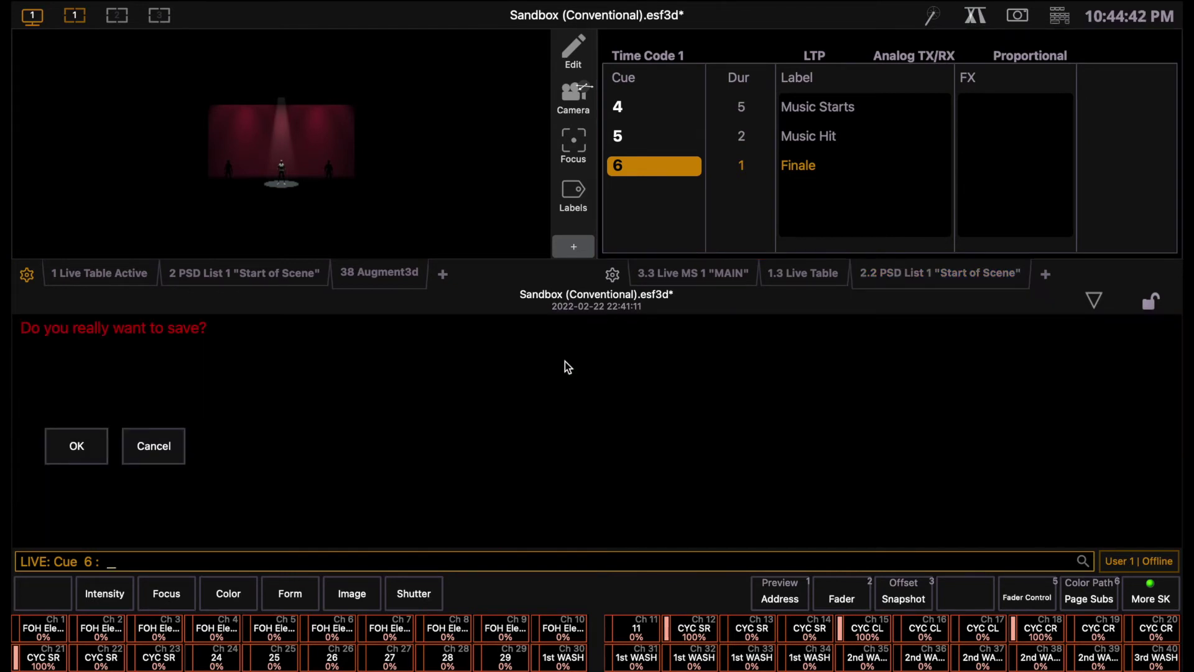
left_click(79, 450)
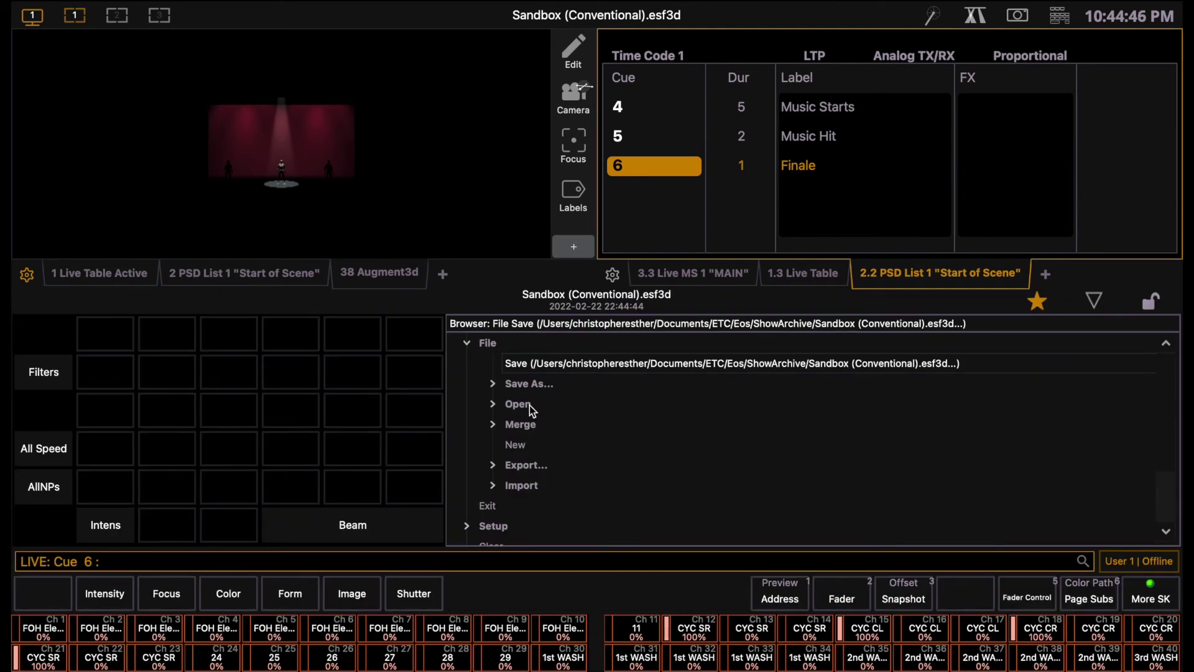
left_click(1094, 301)
scroll(831, 293, "up", 3)
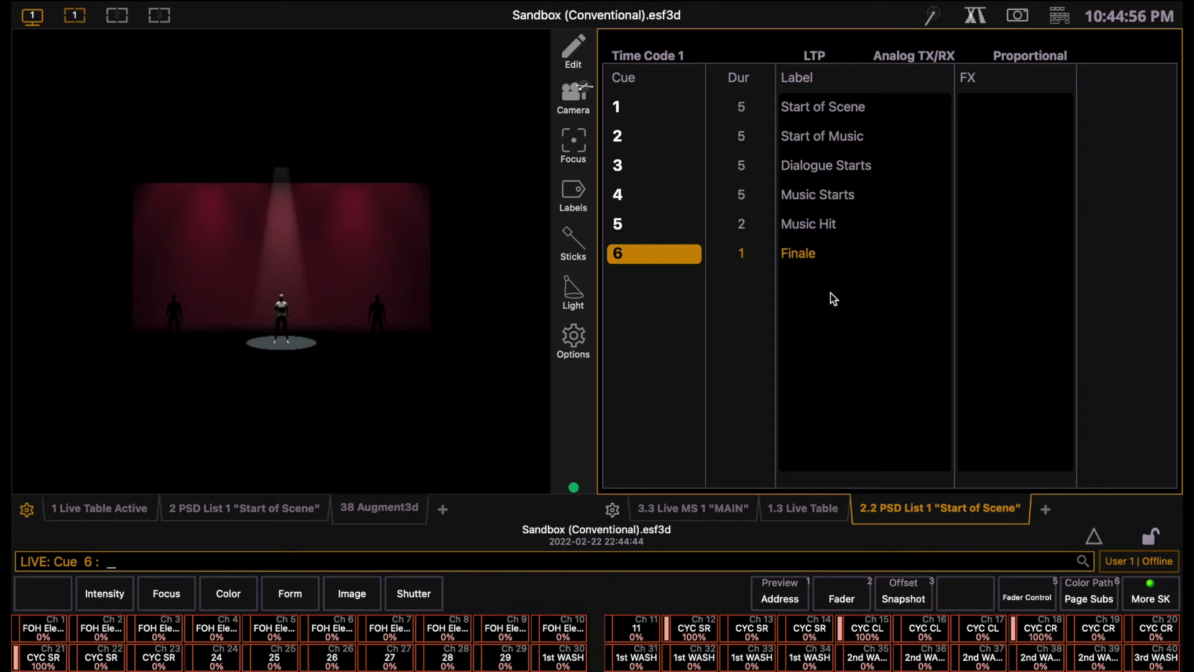
Jump playback back to cue 1
key("ctrl+shift+e")
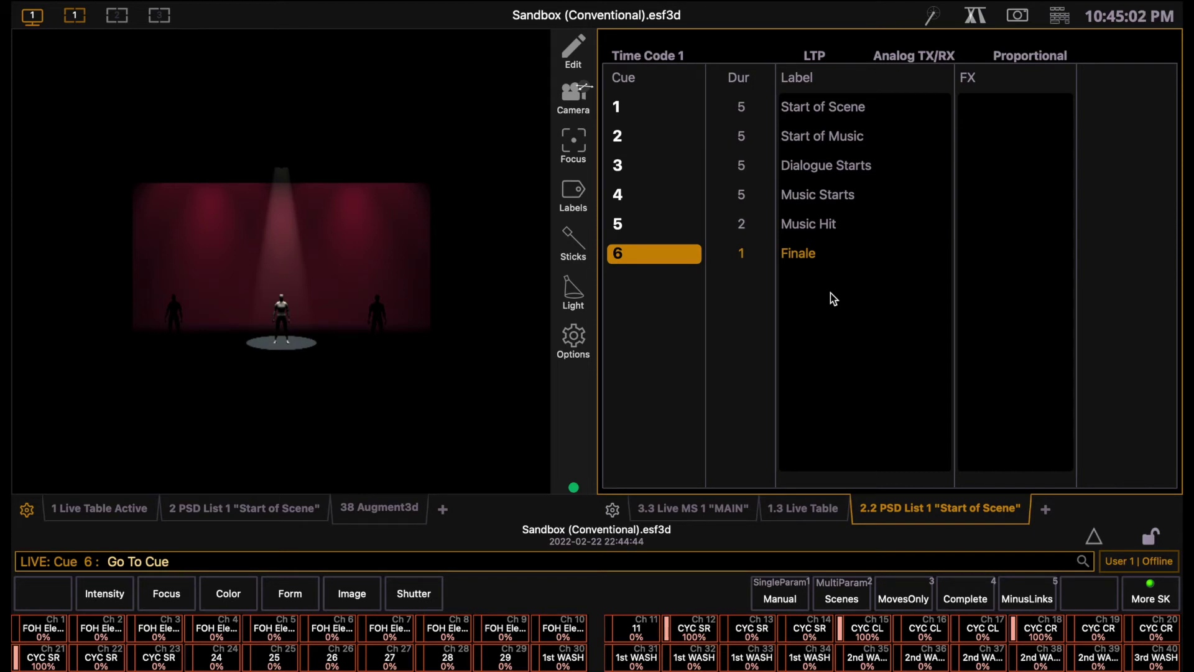
type("1")
key("Return")
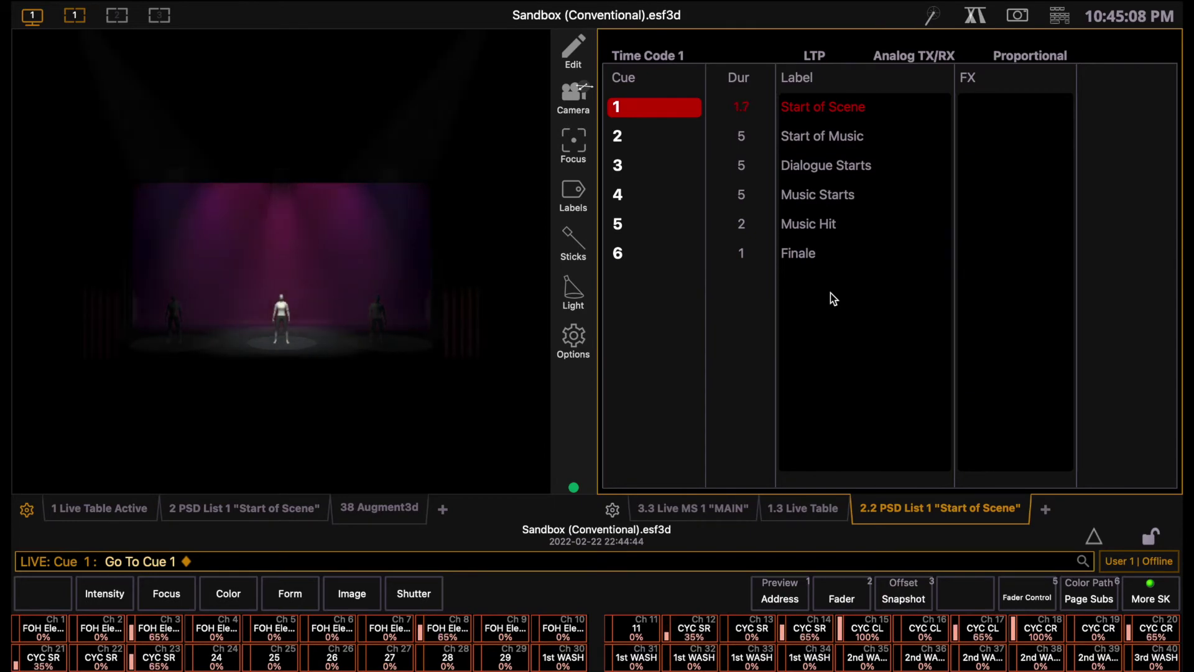
left_click(1067, 16)
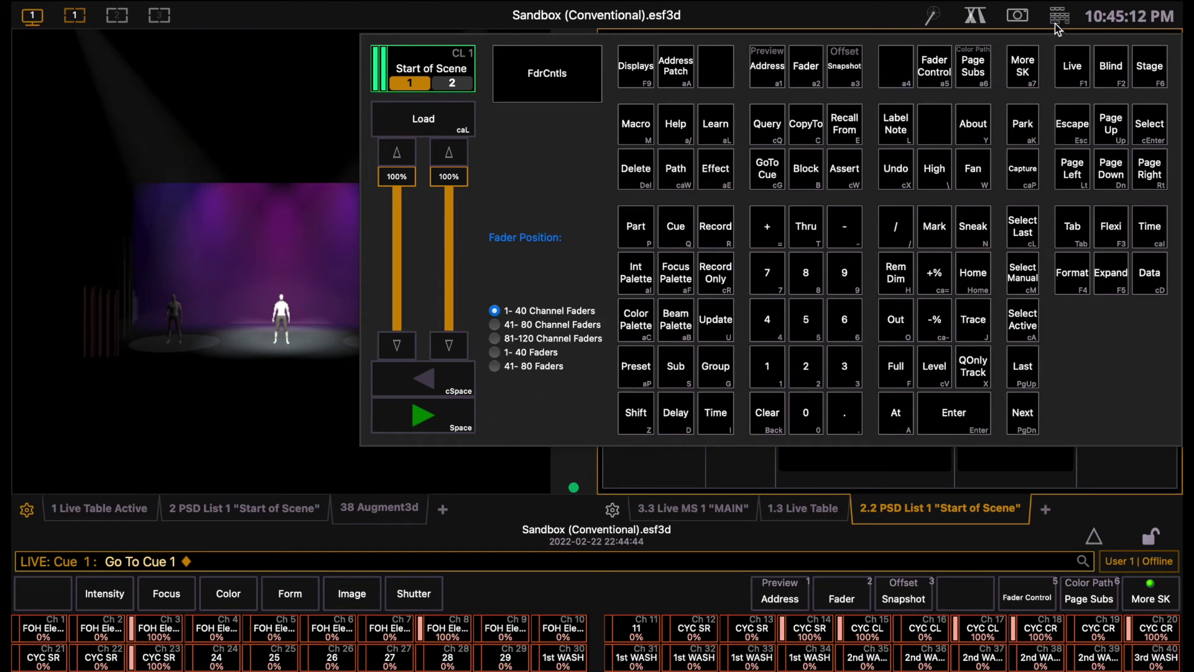
left_click(1060, 16)
Fire cues 2 and 3, go Back to cue 2, then rerun cue 3
key("ctrl+space")
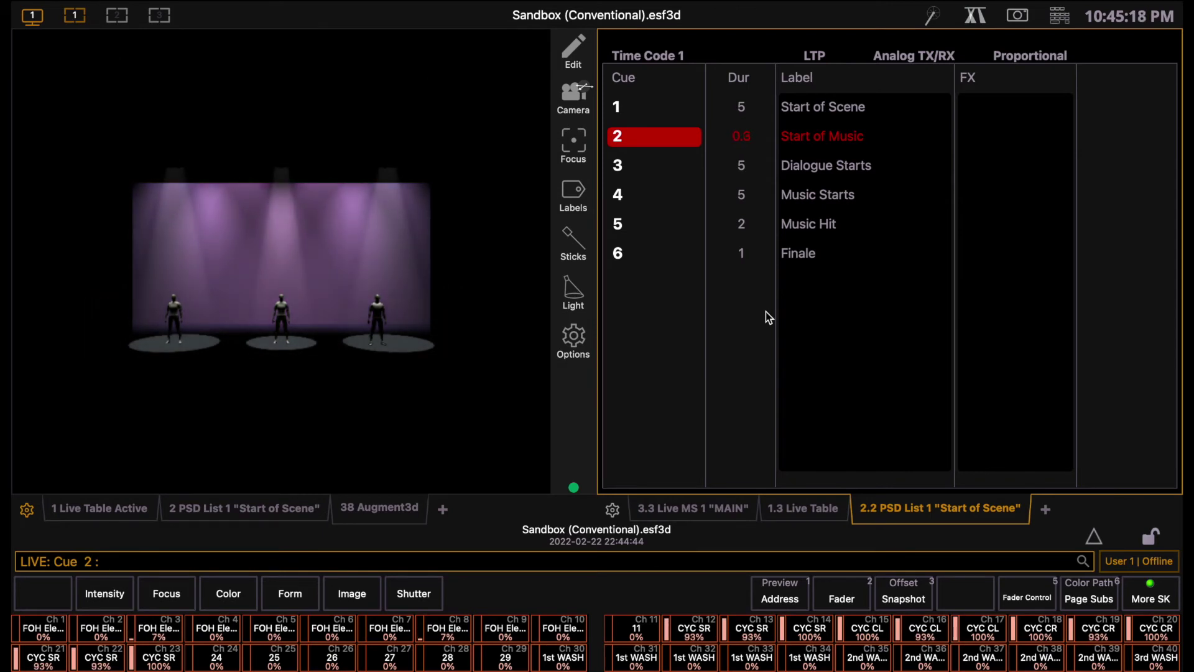
key("ctrl+space")
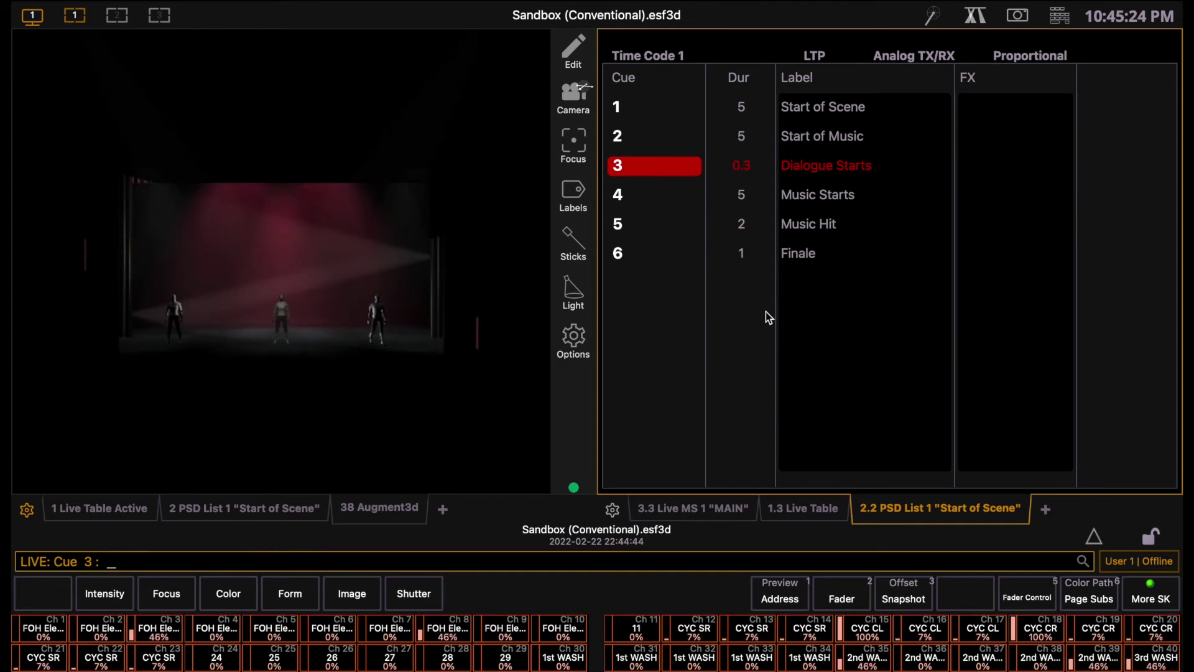
key("ctrl+alt+space")
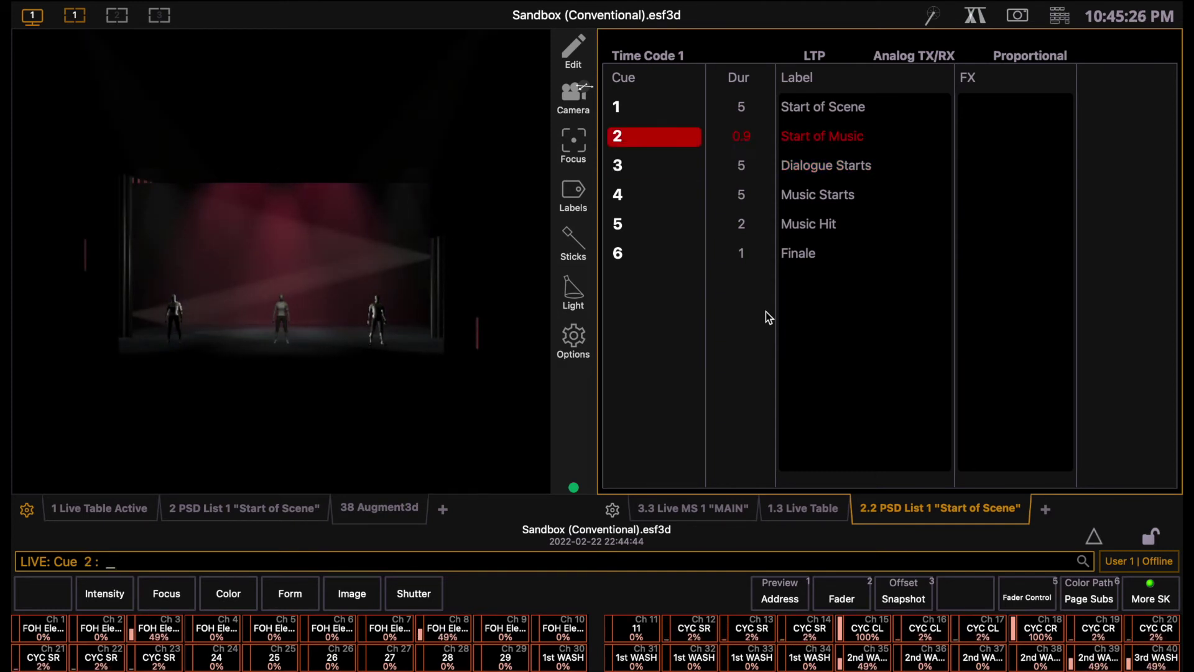
key("ctrl+space")
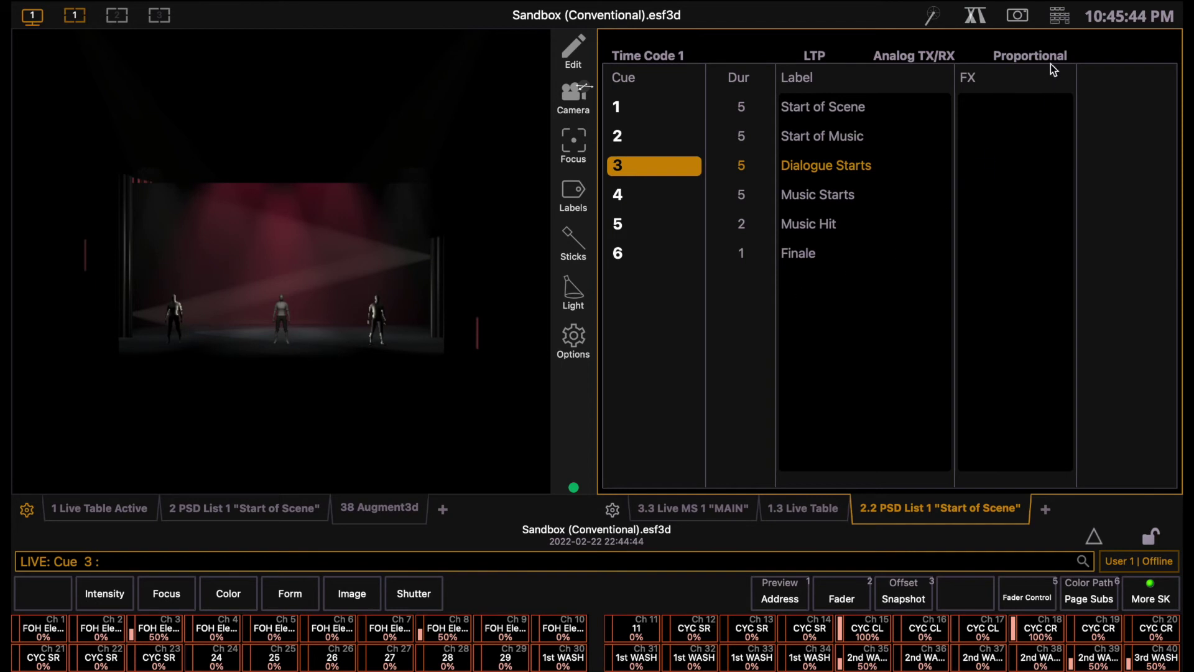
Delete cue 2 using the virtual keypad and confirm the deletion
left_click(1059, 15)
left_click(634, 167)
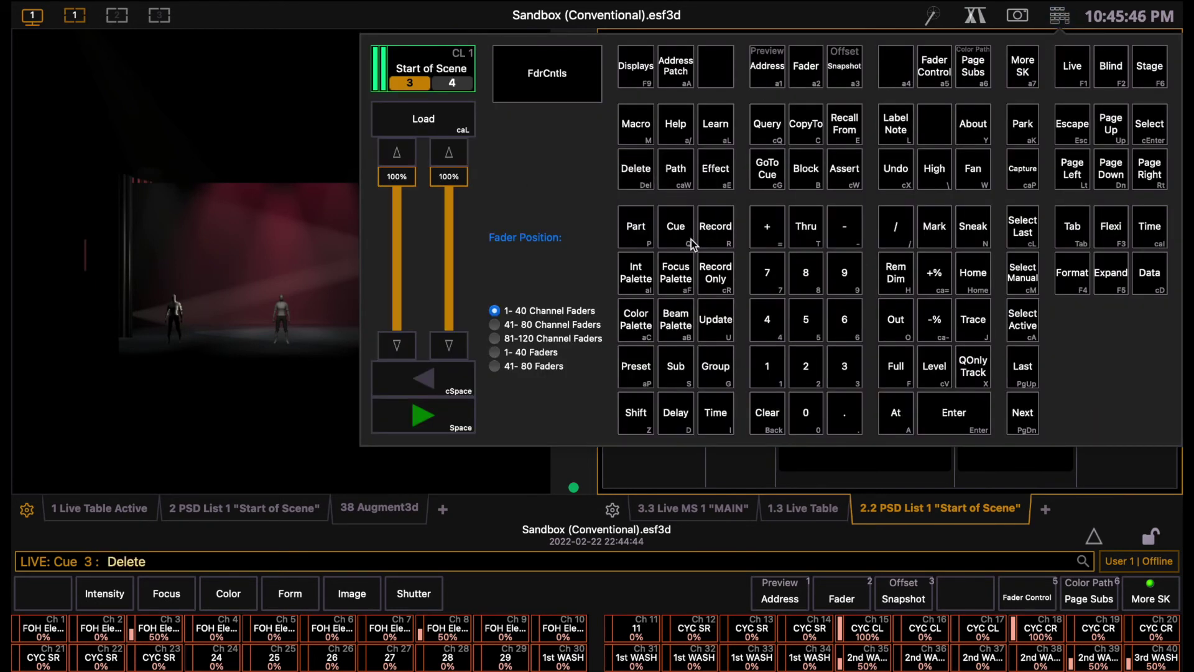
left_click(679, 227)
left_click(811, 372)
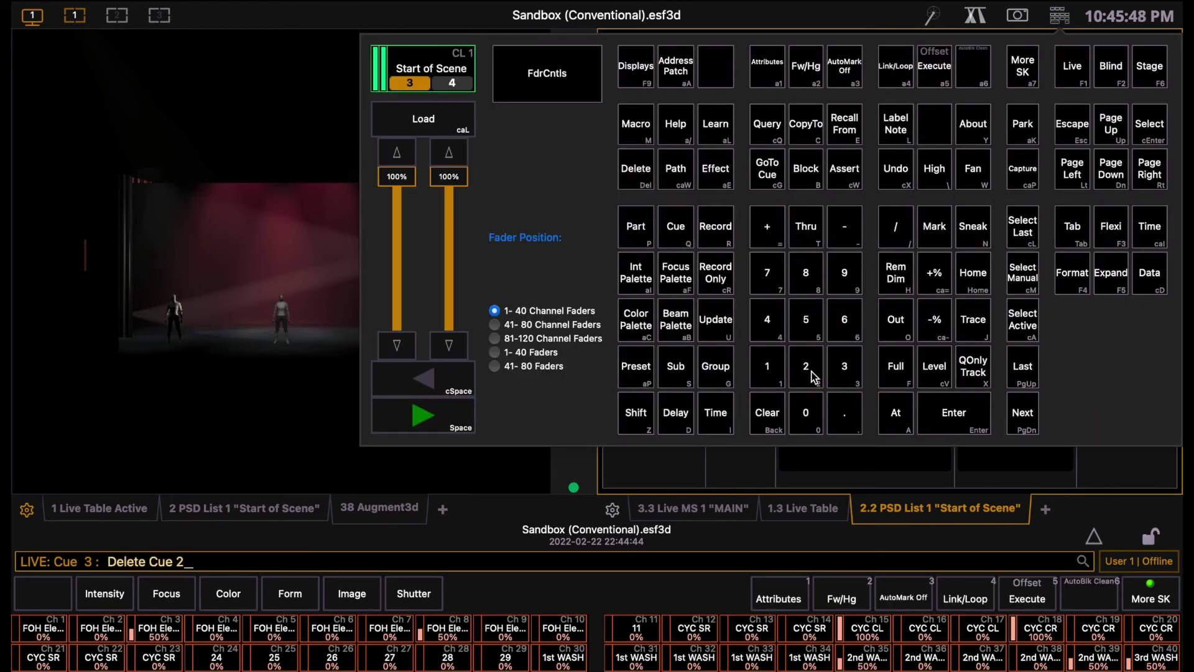
left_click(961, 424)
left_click(958, 419)
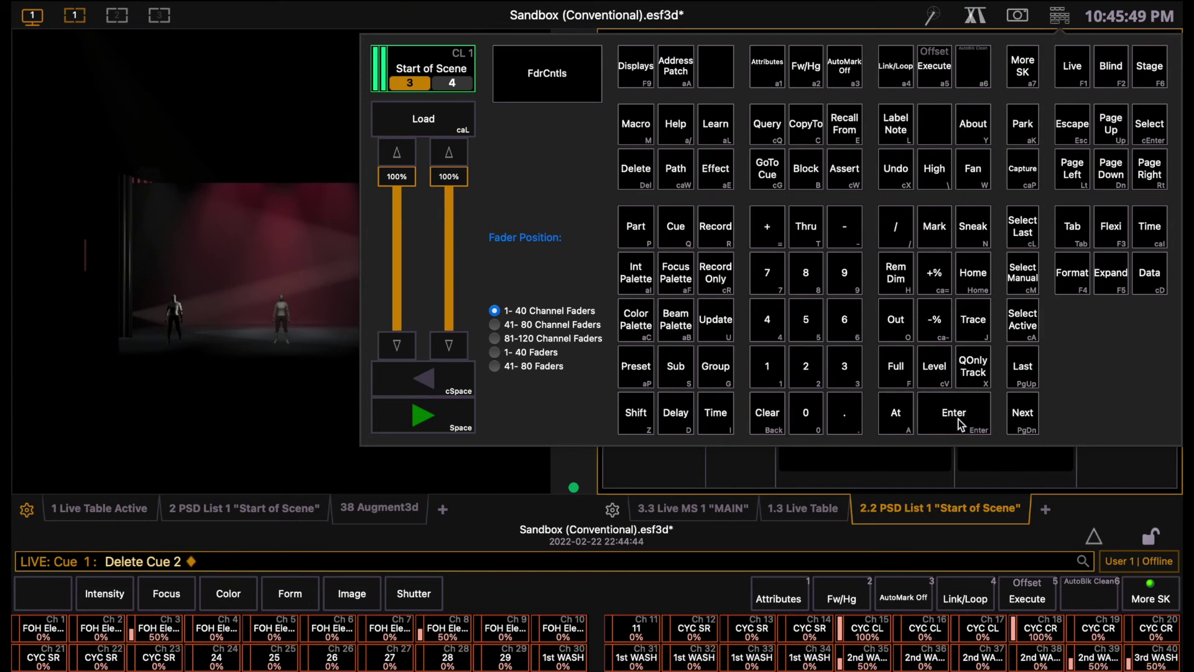
left_click(1061, 17)
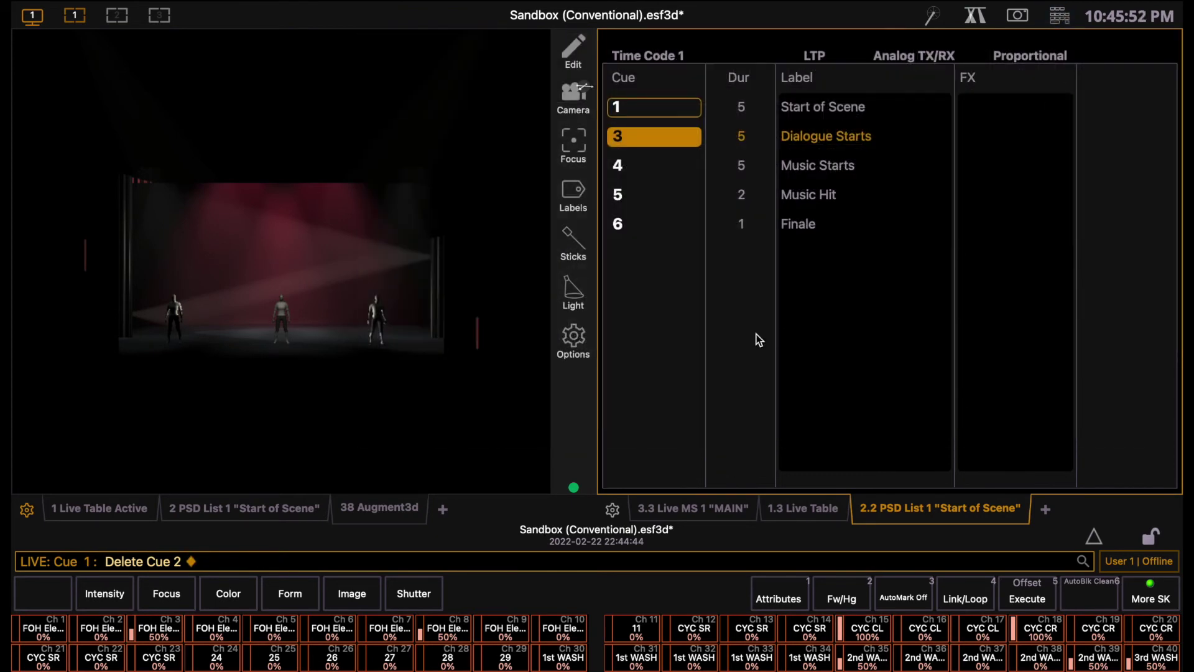
Record a new cue 3.1
key("BackSpace")
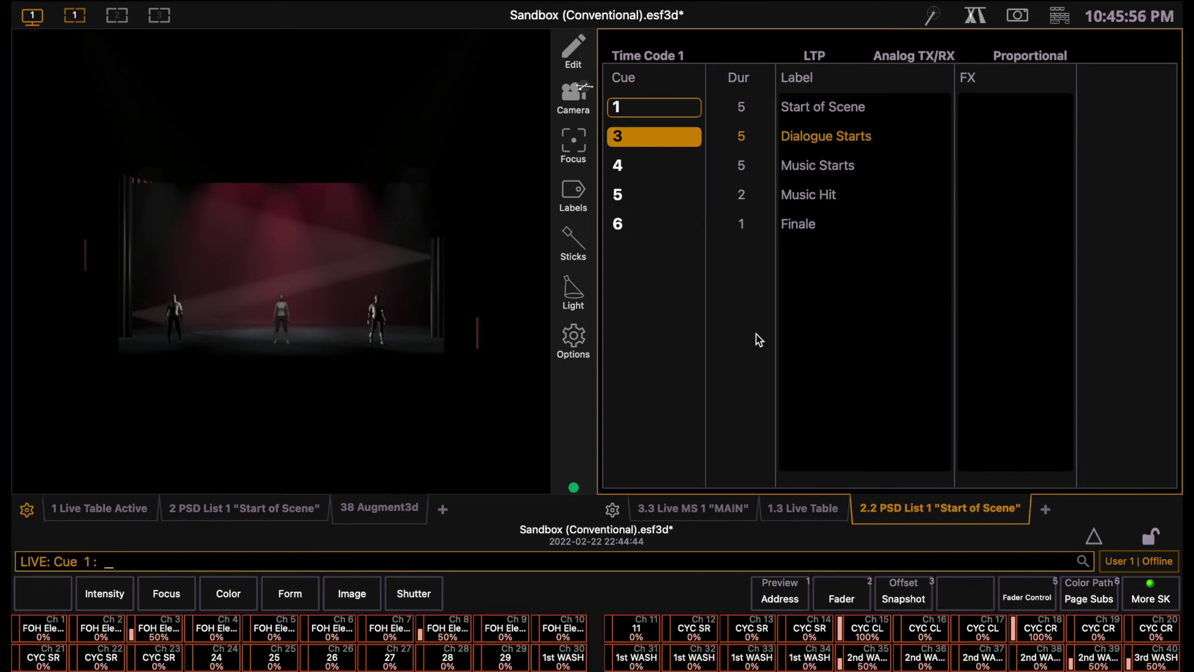
type("rq")
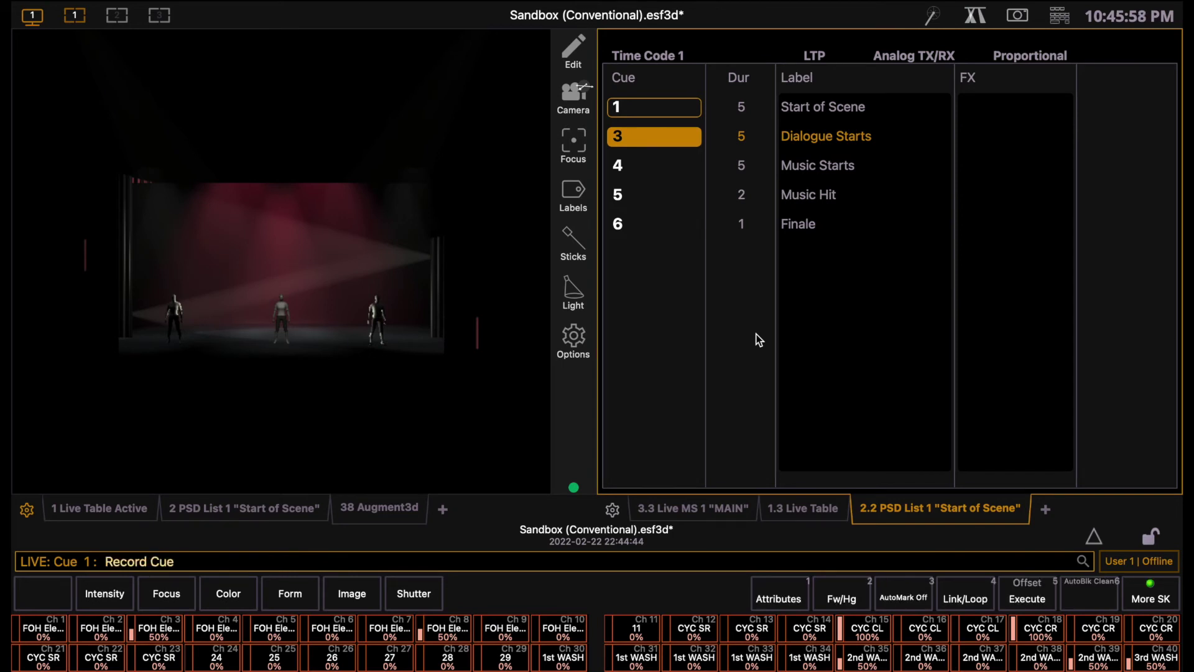
type("3.1")
key("Return")
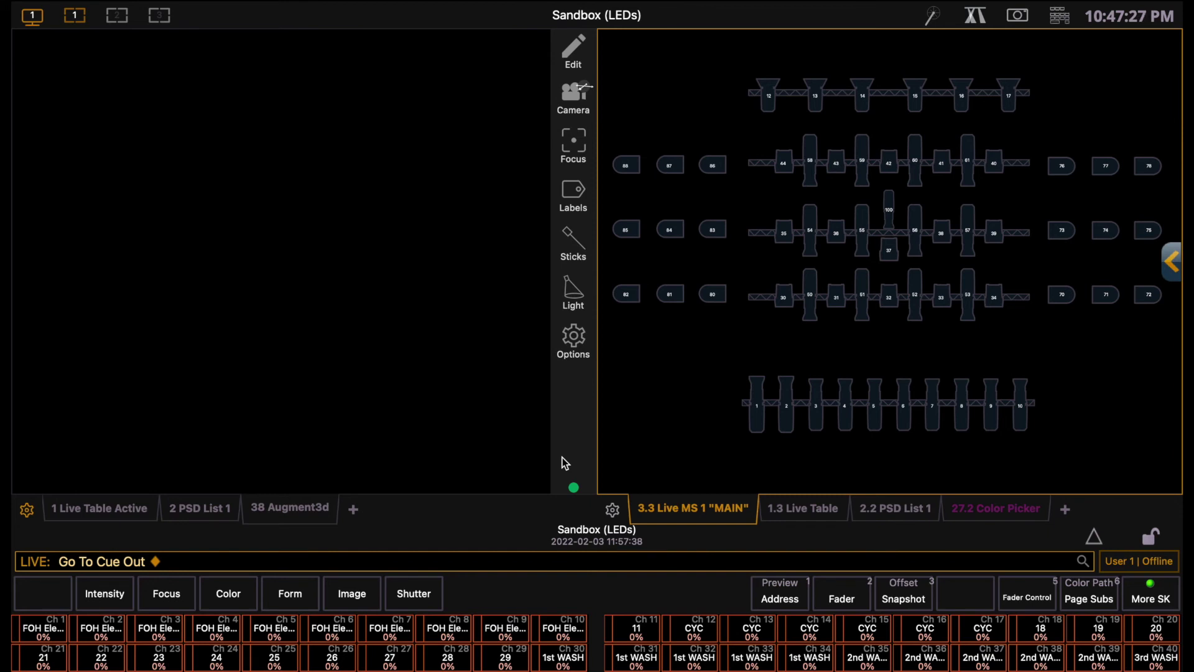
Bring channels 1–10 to full and colour them yellow with Rosco gel R060
left_click_drag(718, 356, 1098, 464)
key("f")
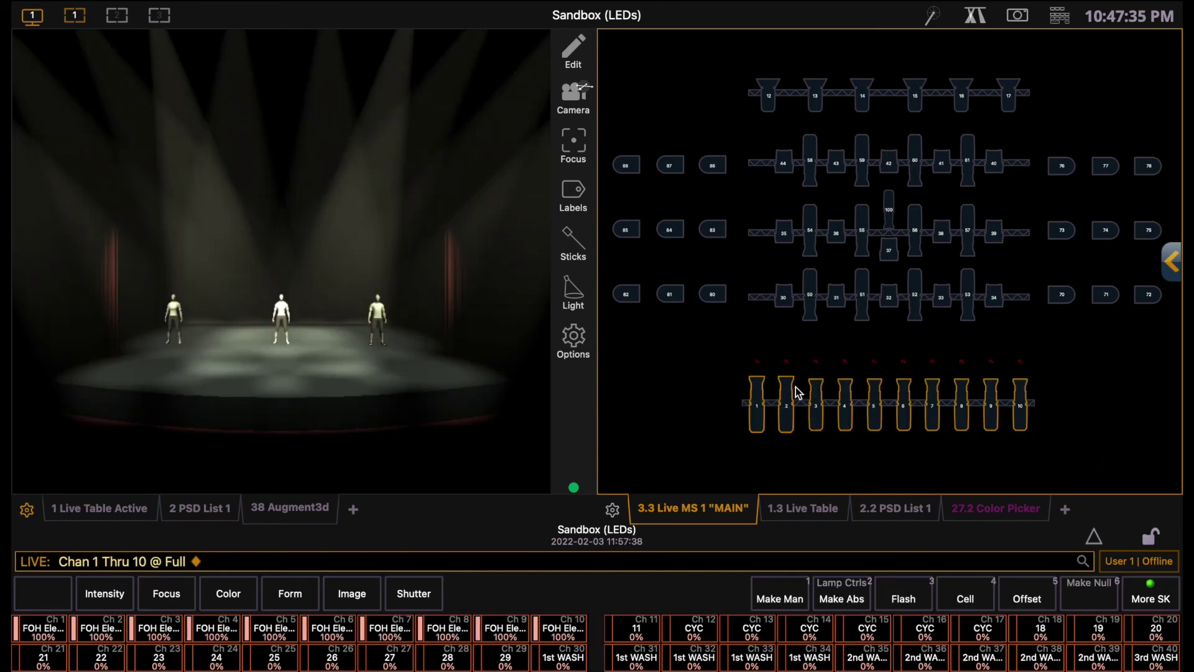
left_click(994, 509)
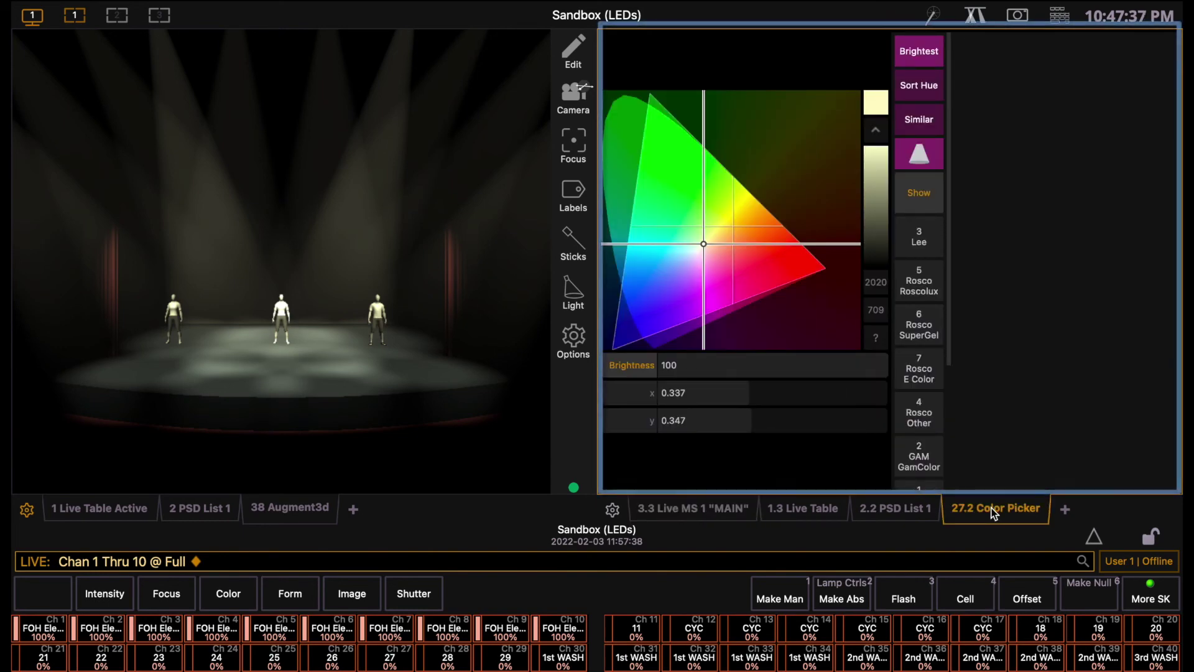
left_click(927, 287)
left_click(925, 331)
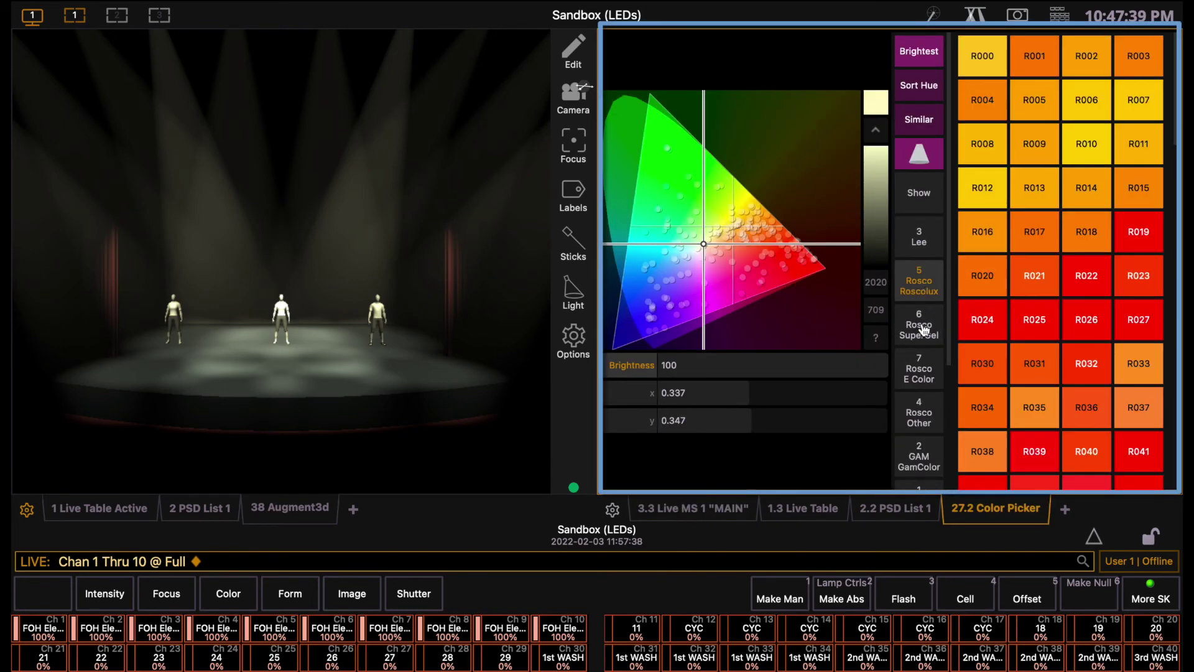
left_click(924, 362)
left_click(922, 416)
scroll(922, 415, "down", 1)
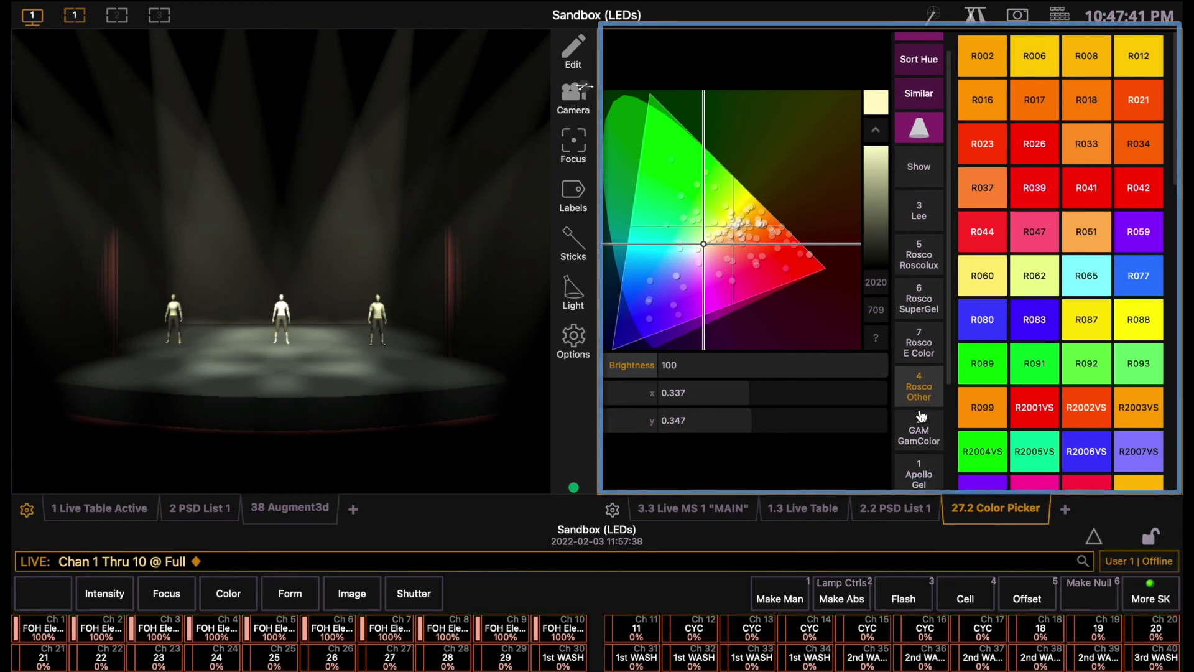
left_click(1042, 332)
left_click(999, 276)
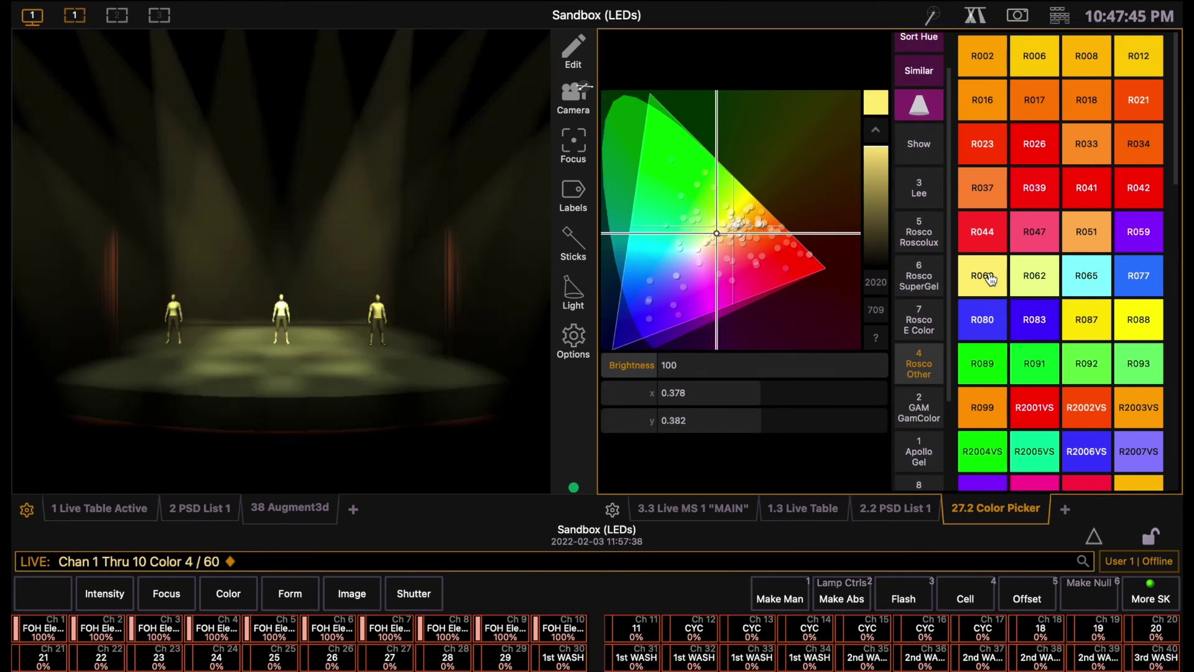
Give channels 4 through 8 a red-orange Rosco VS gel, ending on R2001VS
type("4")
key("Return")
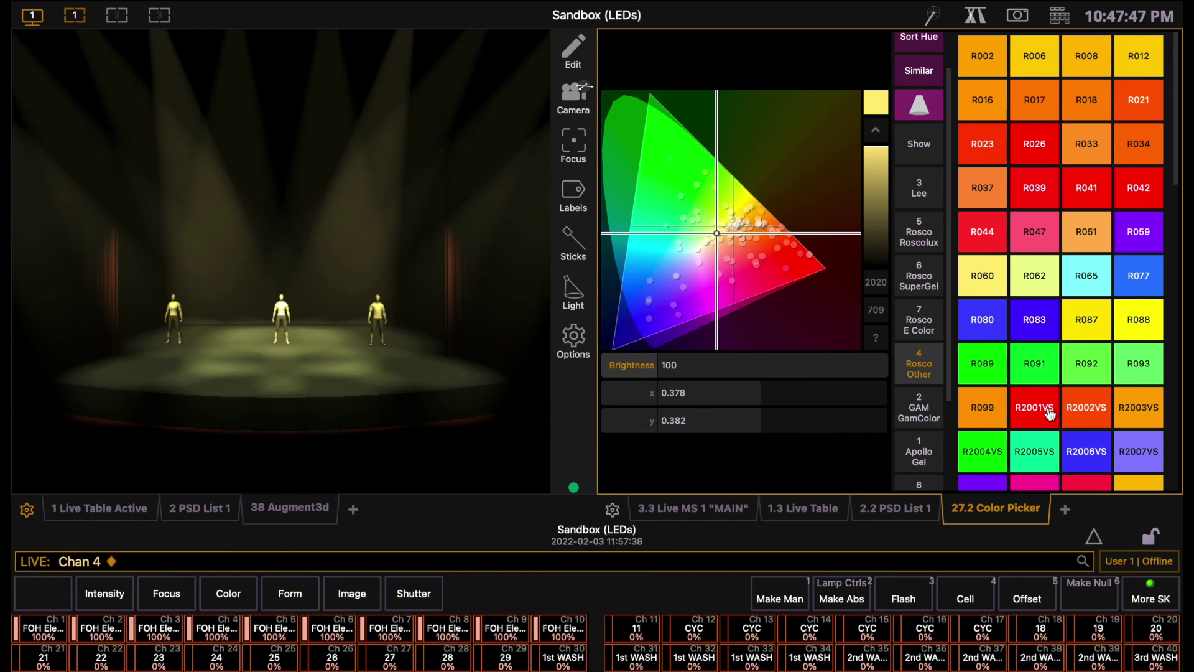
left_click(1049, 412)
left_click(1092, 193)
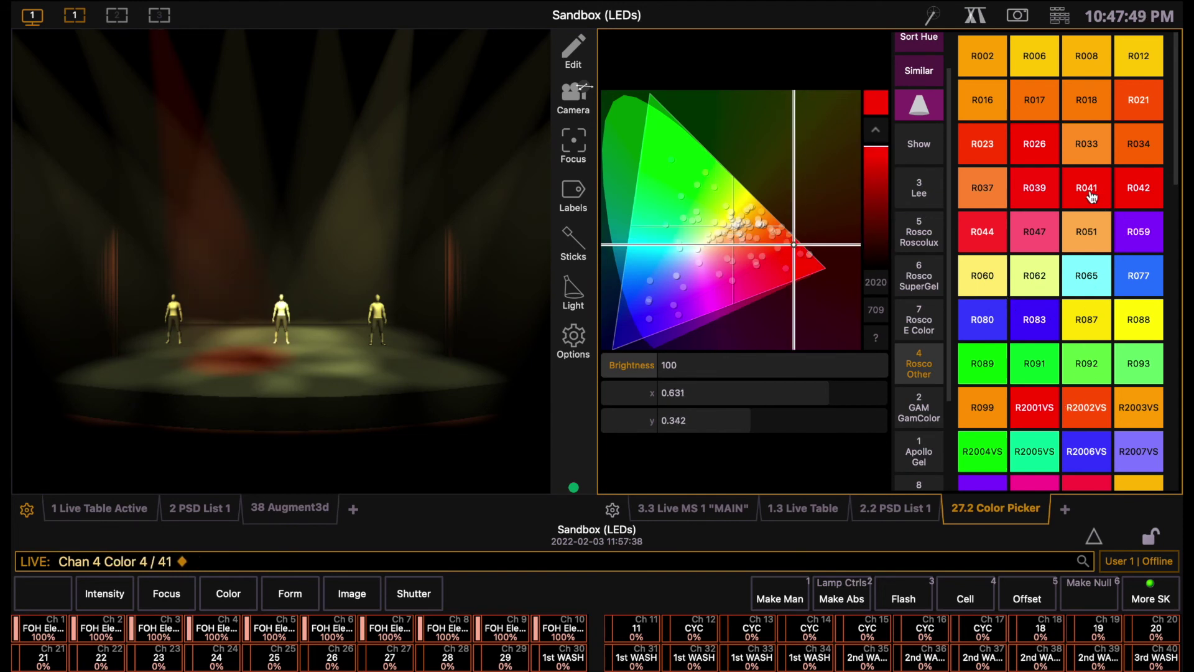
type("4t8")
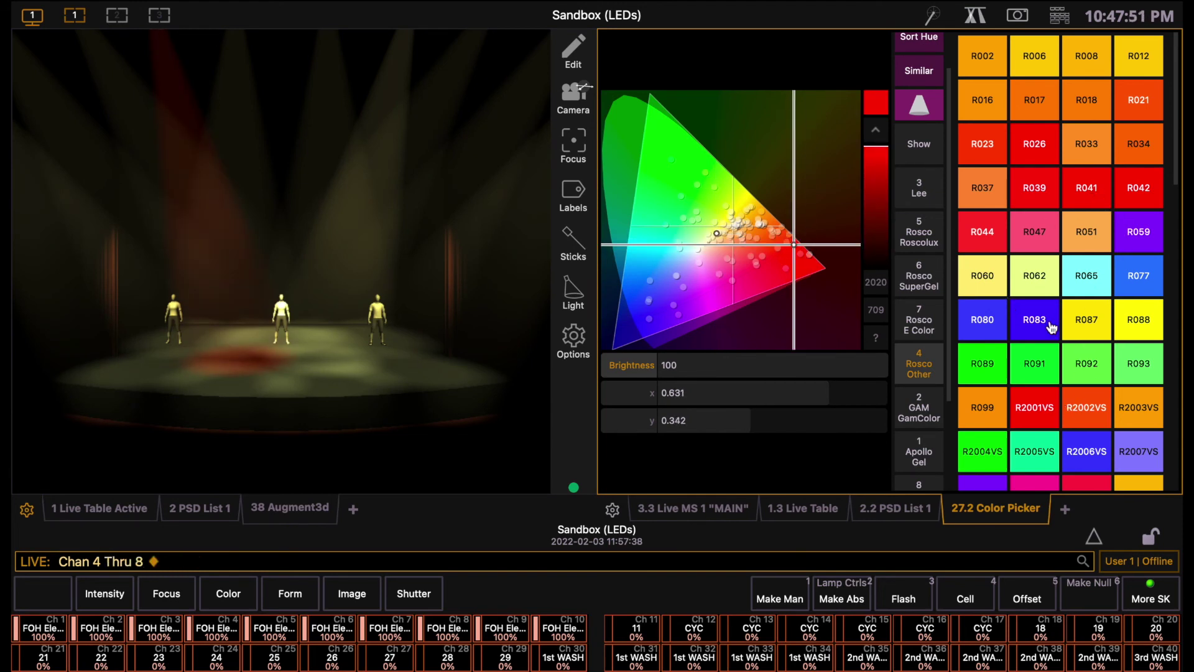
left_click(1088, 326)
left_click(1064, 416)
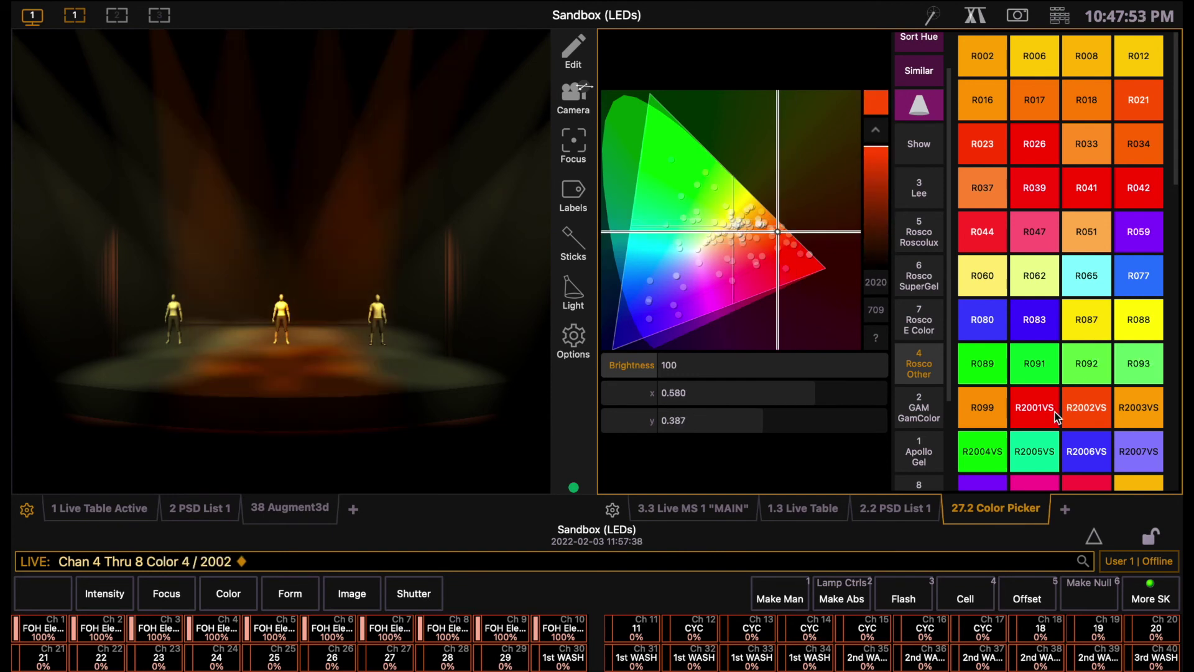
left_click(1036, 415)
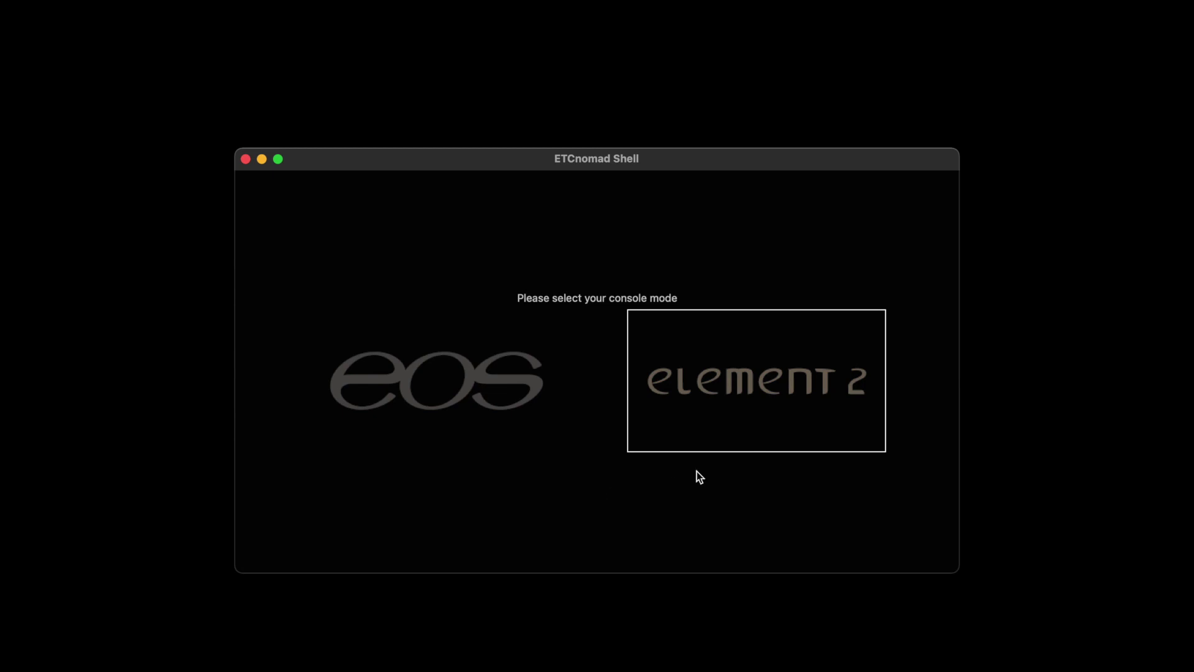
Launch the Element 2 console in offline mode
left_click(760, 383)
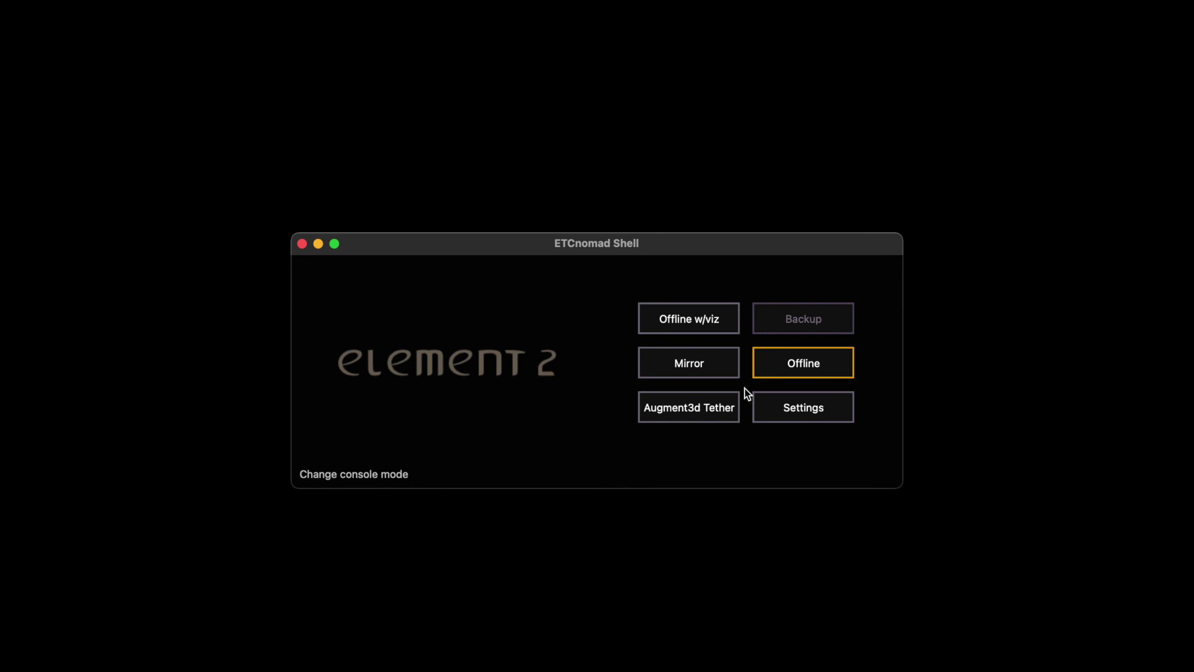
left_click(802, 366)
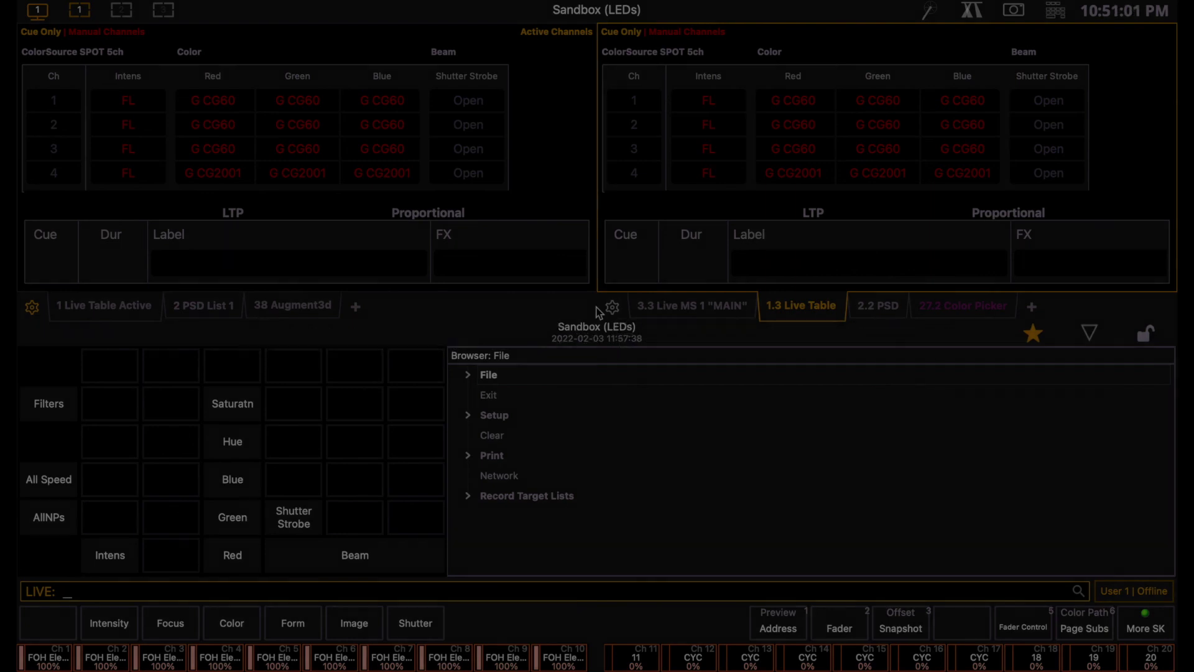
Load the Sandbox (Conventional) show from the Show File Archive, with cue 1 Start of Scene live
left_click(469, 375)
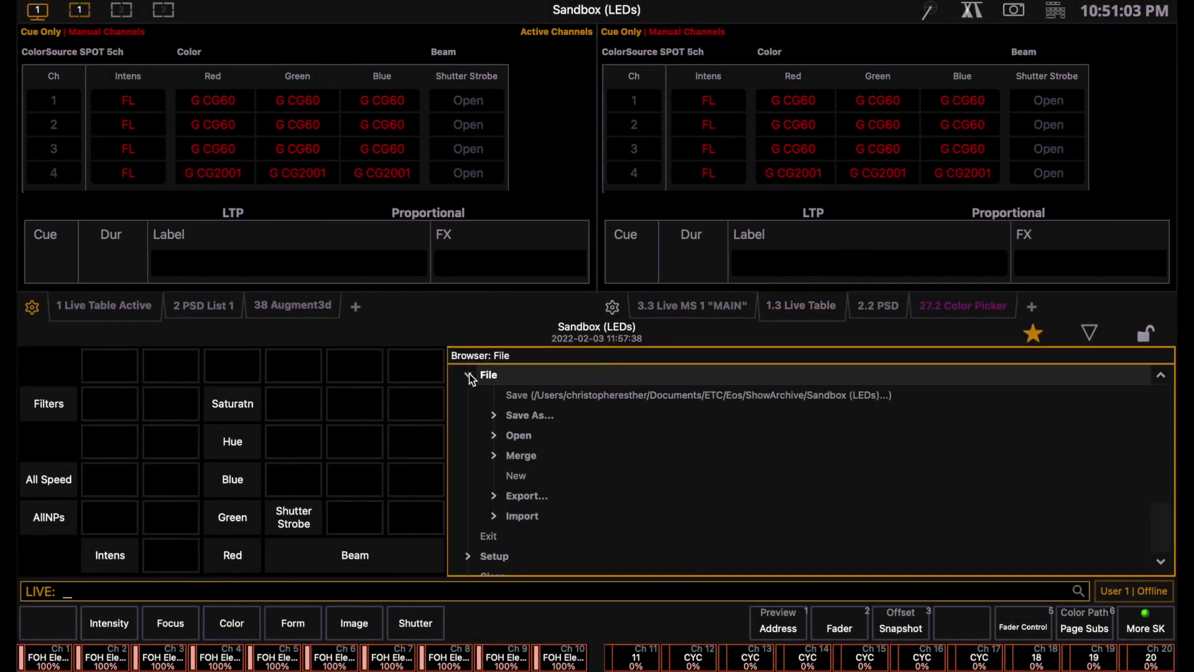
left_click(494, 436)
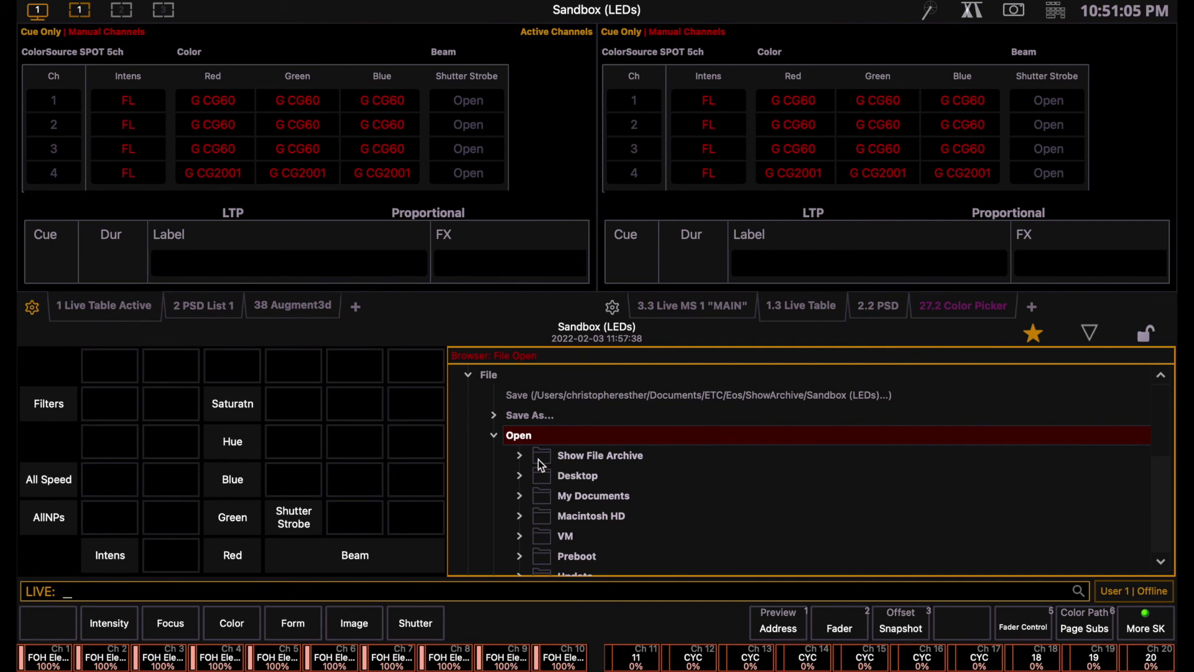
left_click(521, 457)
scroll(521, 462, "down", 5)
scroll(522, 462, "up", 5)
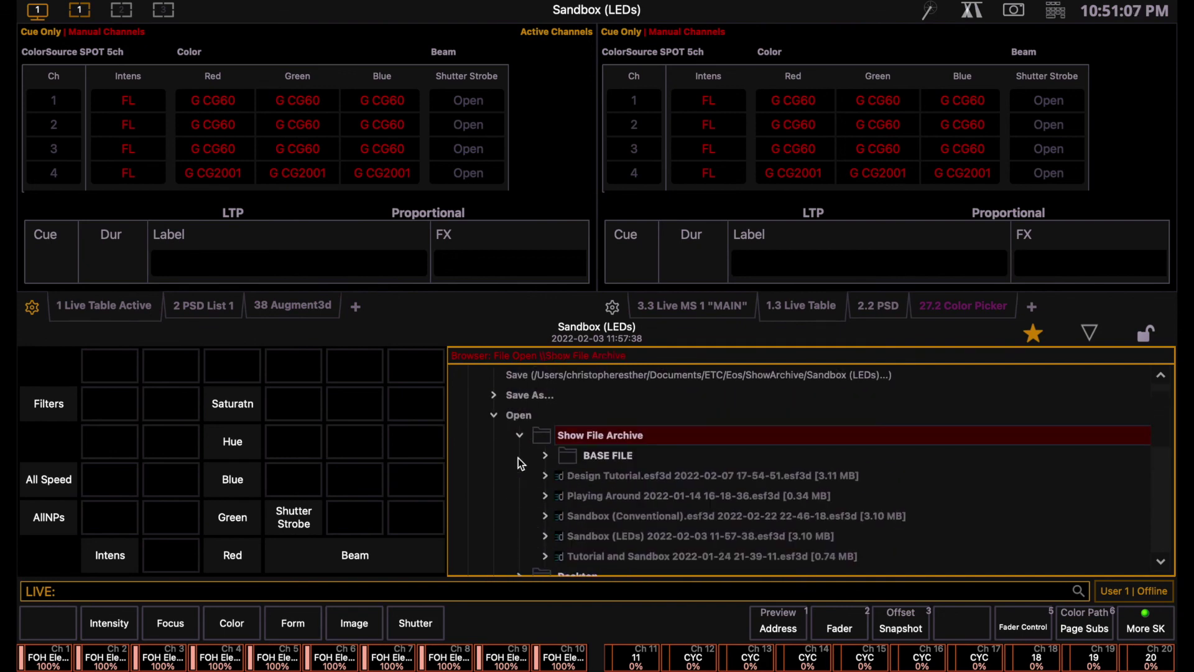
left_click(602, 524)
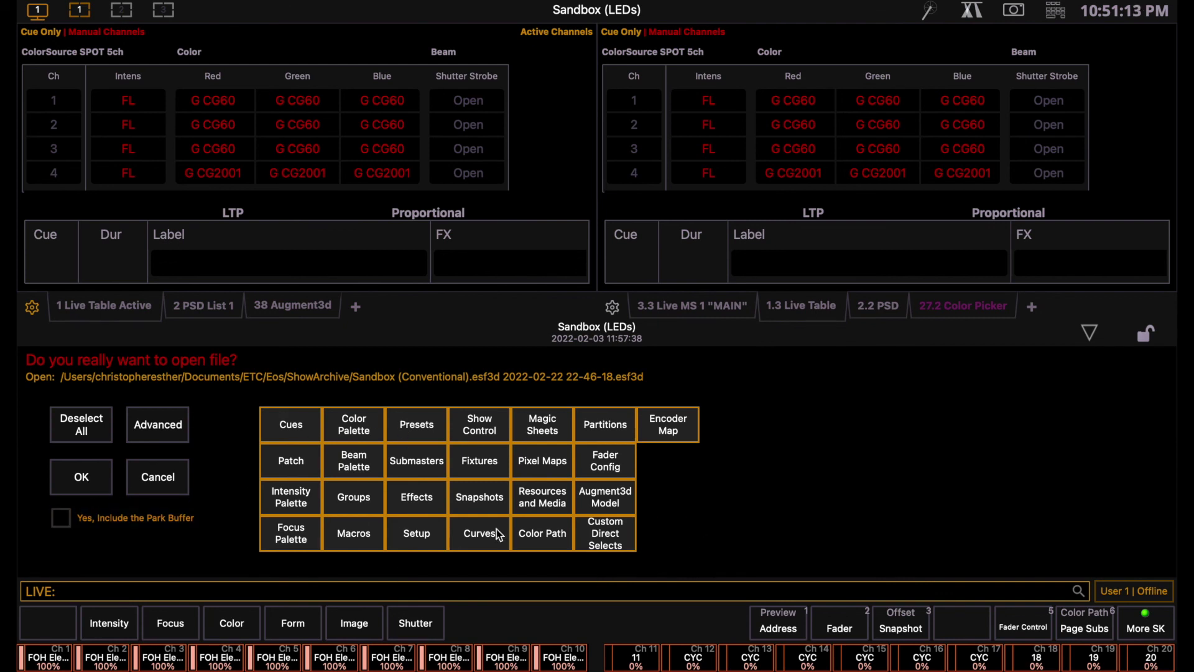
left_click(83, 480)
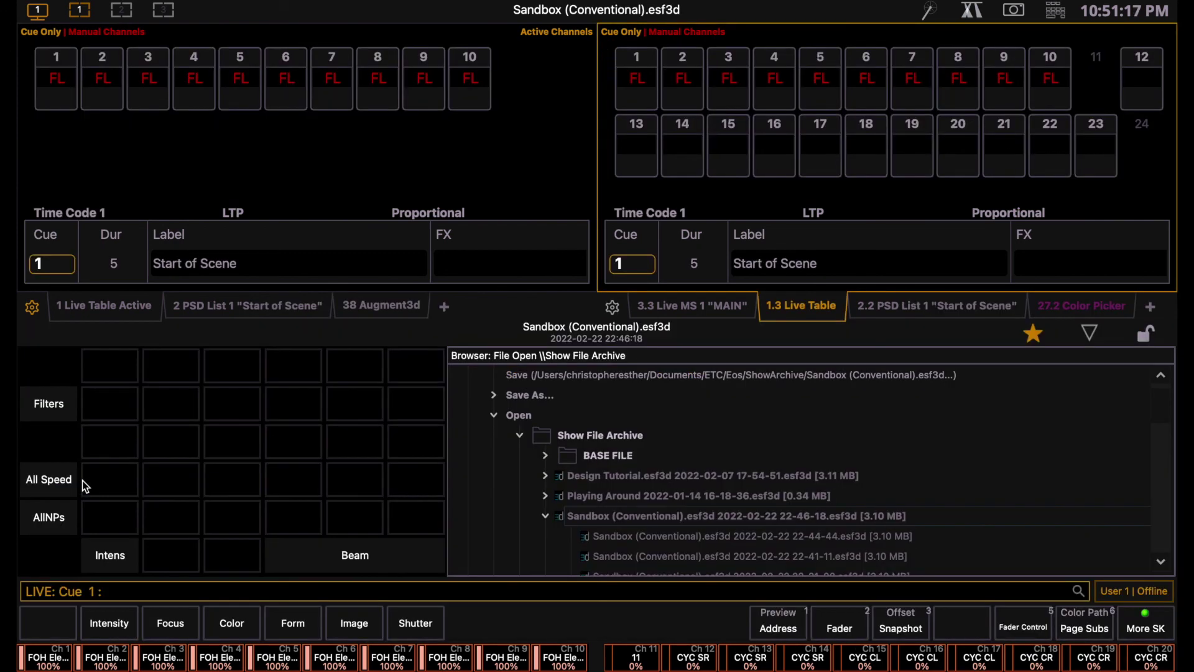